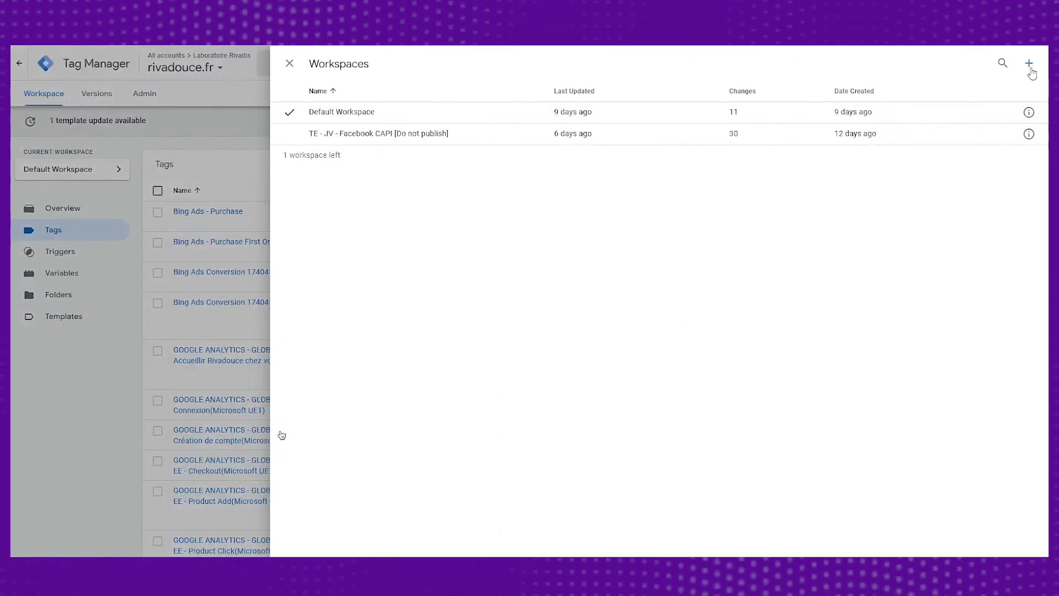
# - Create a new workspace named "TE - JV - Bing Consent Mode" and save it
pyautogui.click(1031, 69)
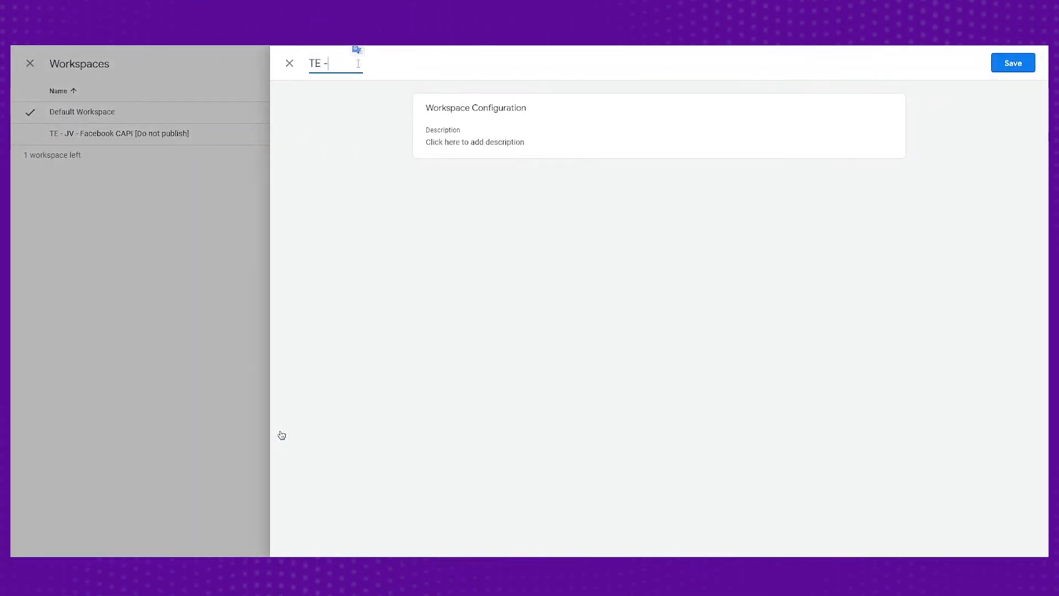
pyautogui.write('TE - JV - ')
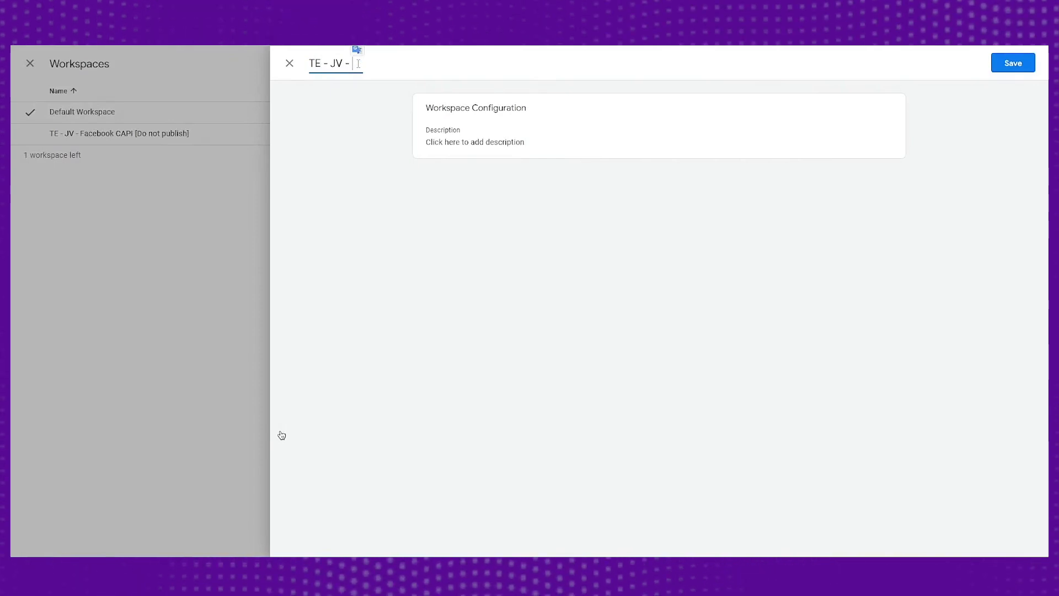
pyautogui.write('B')
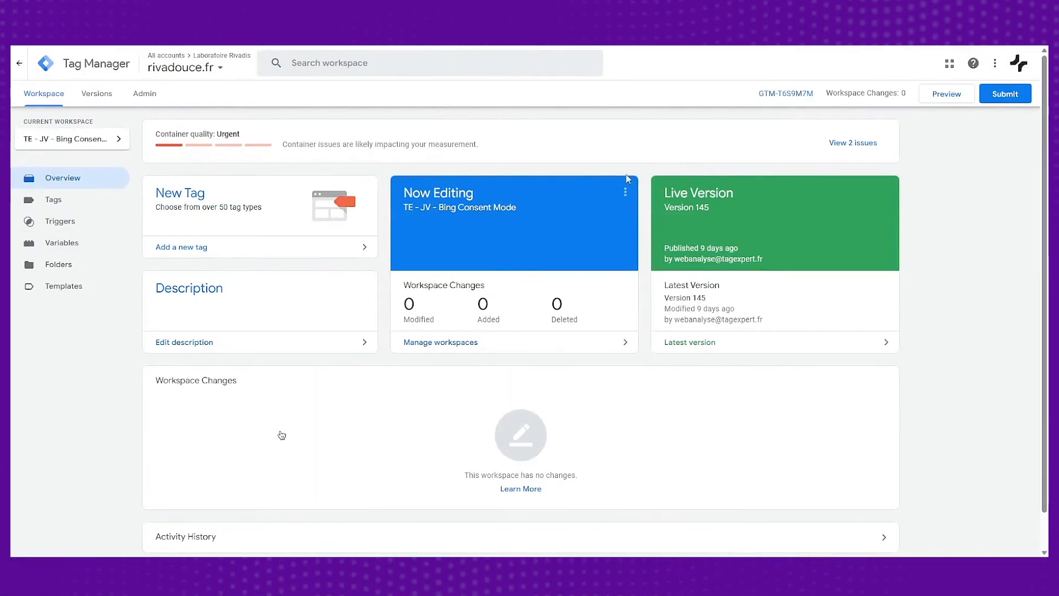
# - Find the Microsoft UET Consent Mode tag template in the Community Template Gallery by searching "micro" and add it to the workspace
pyautogui.click(1026, 67)
pyautogui.write('micors')
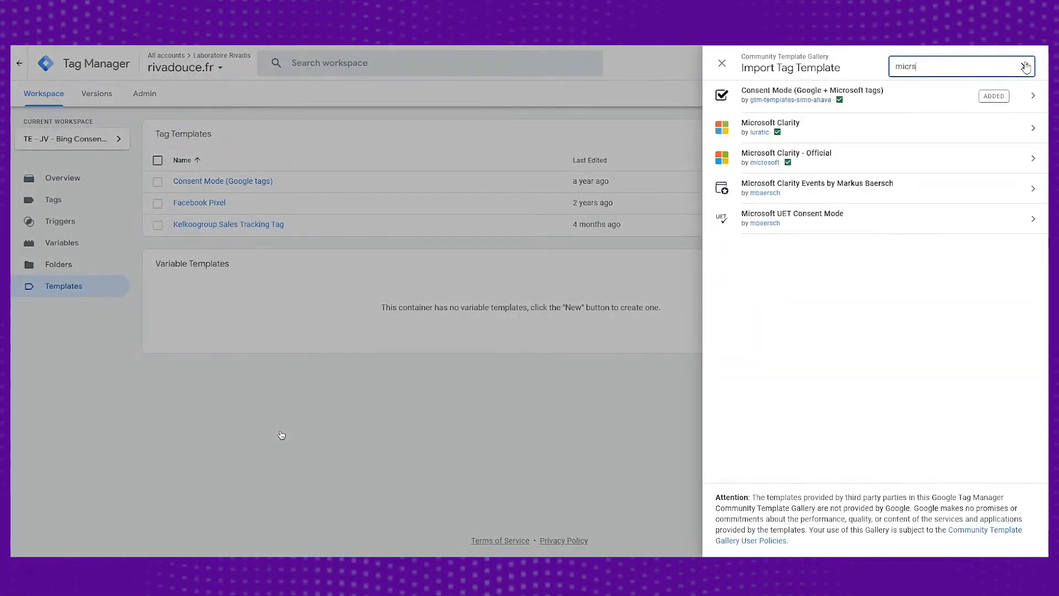
pyautogui.press('BackSpace')
pyautogui.press('BackSpace')
pyautogui.press('BackSpace')
pyautogui.write('ro')
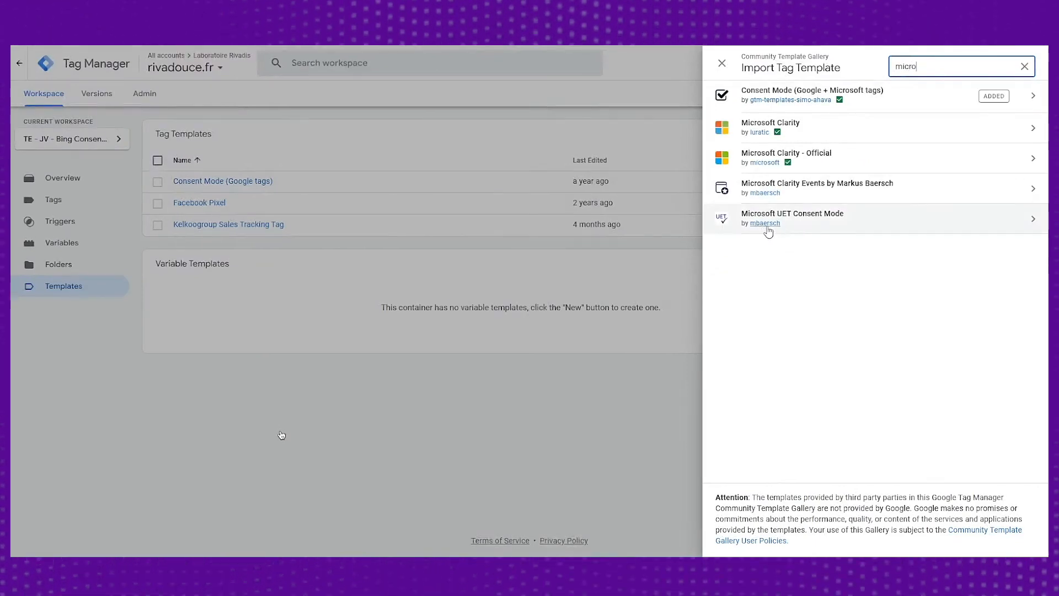
pyautogui.click(828, 219)
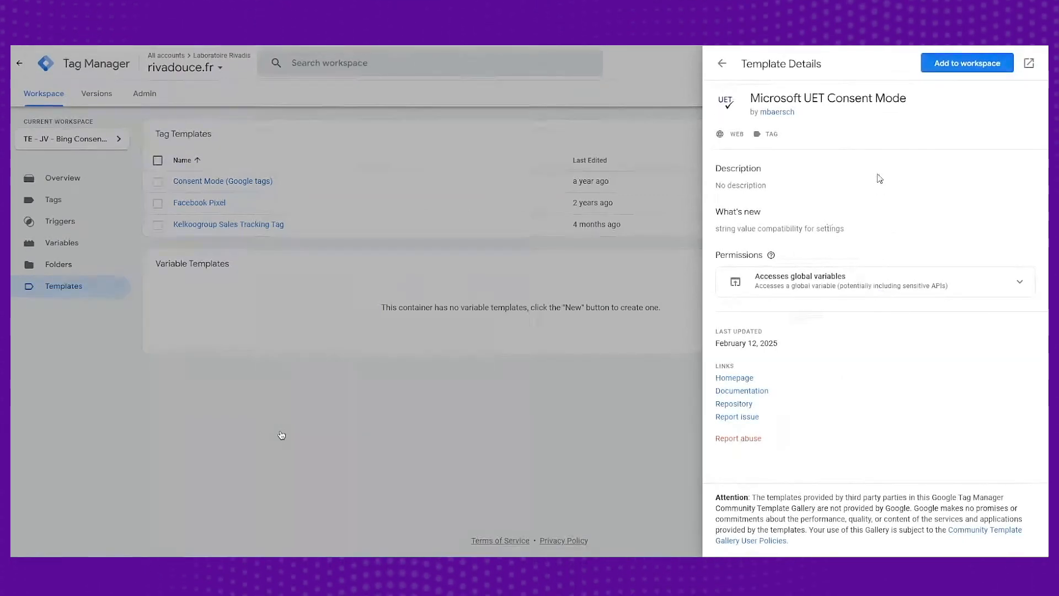
pyautogui.click(990, 73)
pyautogui.click(682, 232)
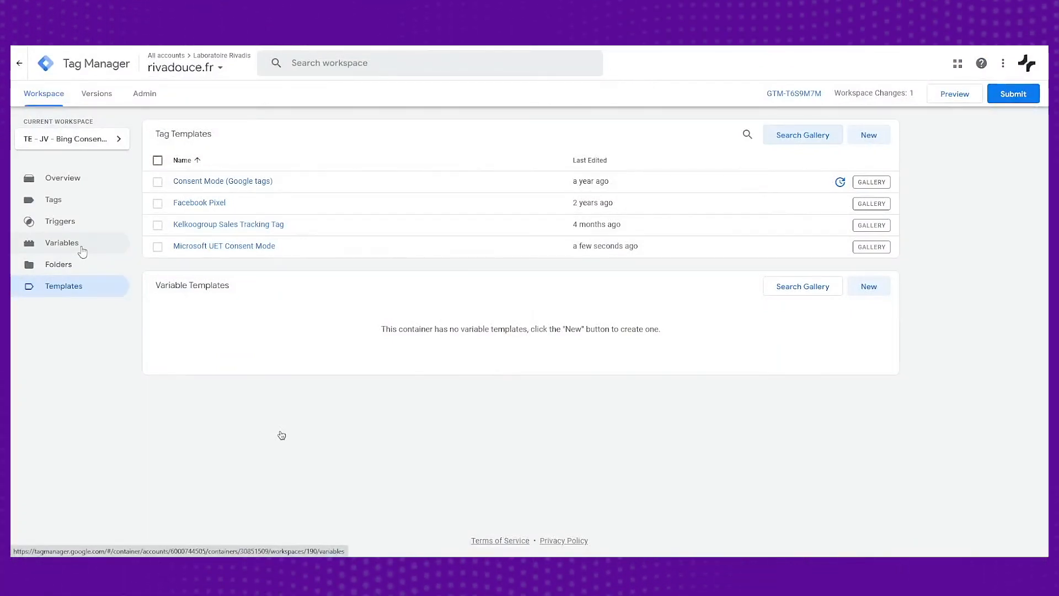
# - Create a new tag named "Microsoft Ads - Consent Mode - Default"
pyautogui.click(70, 204)
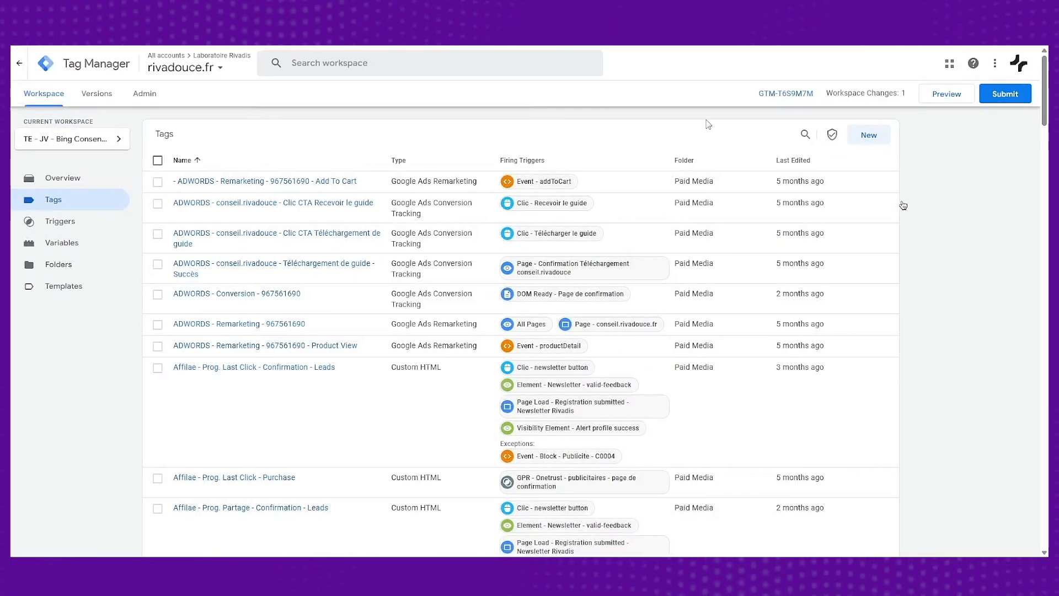
pyautogui.click(865, 135)
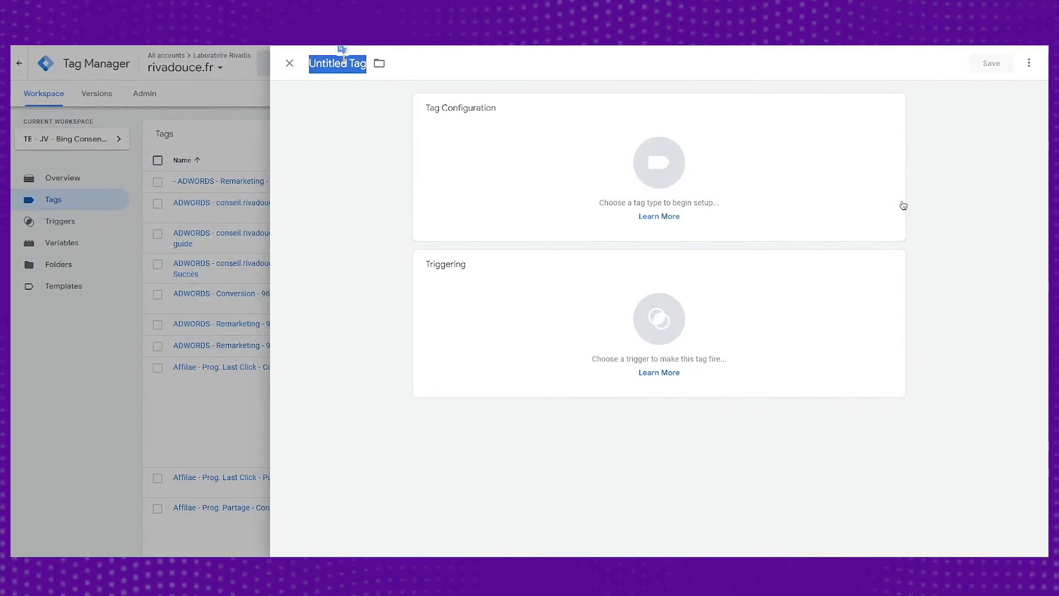
pyautogui.write('Microsoft Ads - Consent Mo')
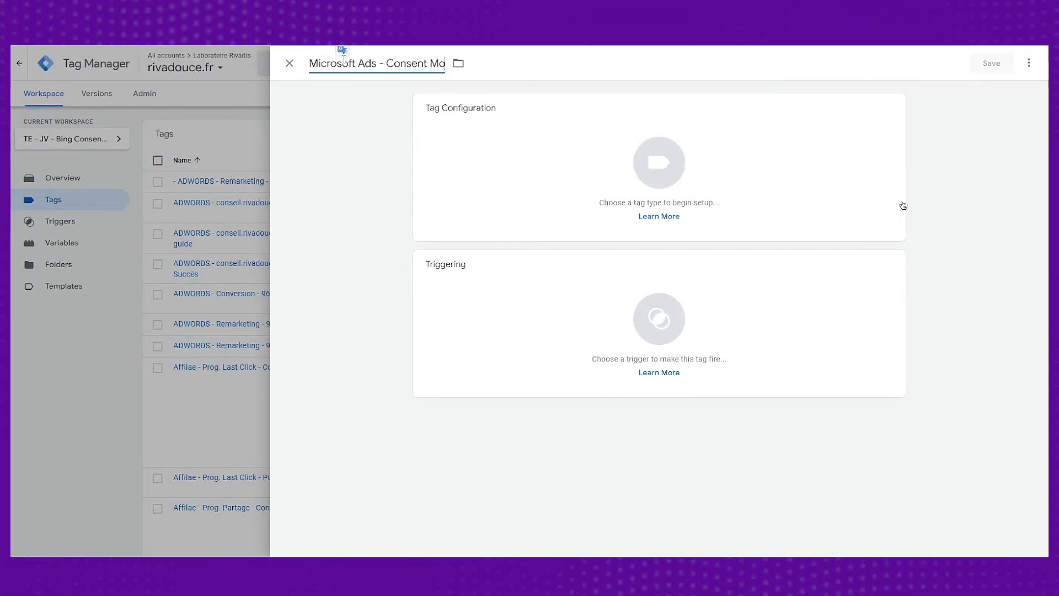
pyautogui.write('de - Default')
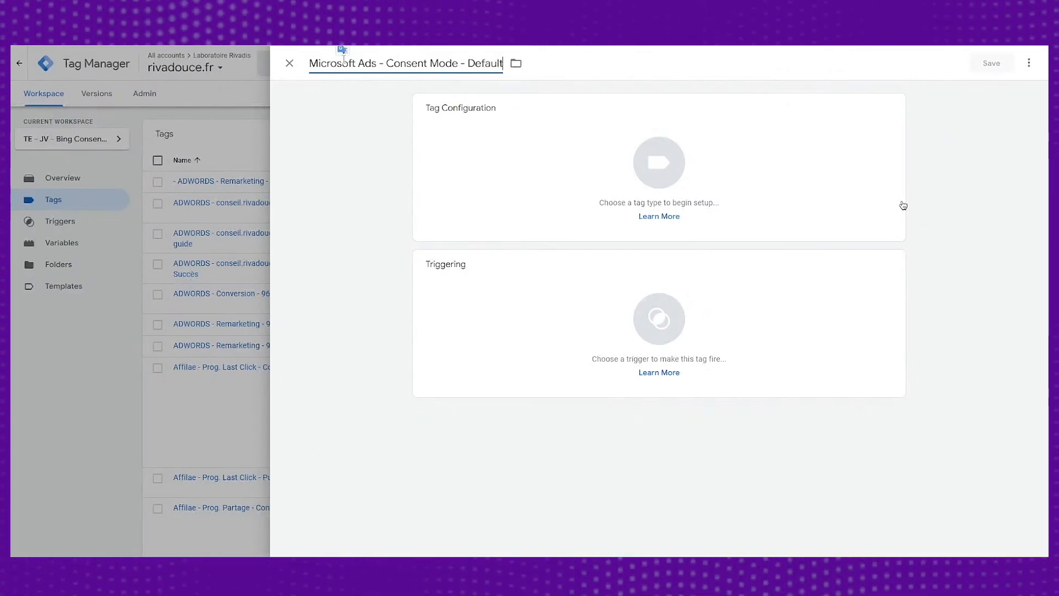
# - Choose the custom Microsoft UET Consent Mode template as the tag type
pyautogui.click(584, 204)
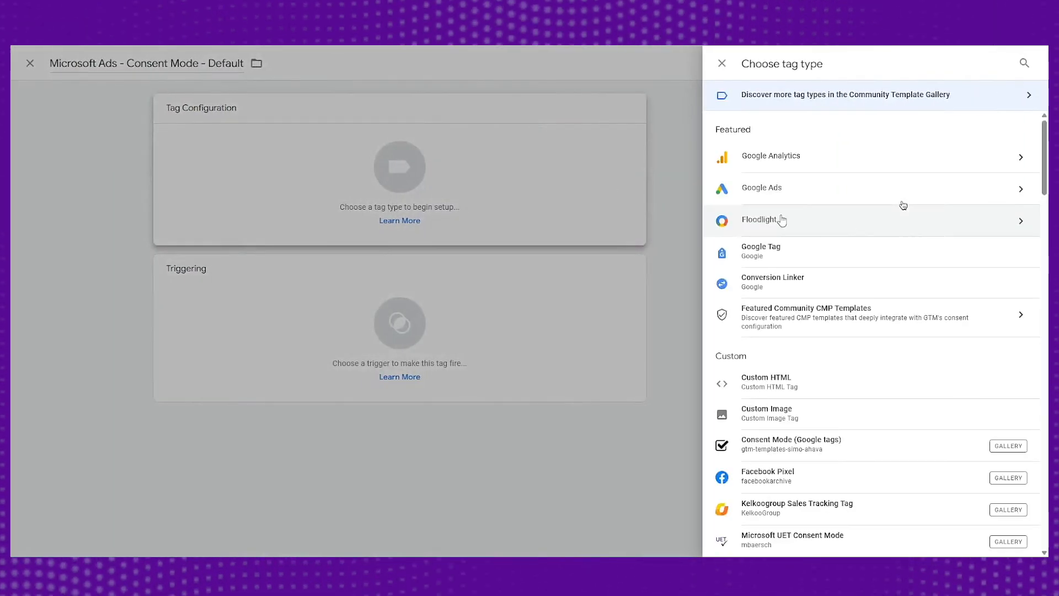
pyautogui.scroll(-4, 892, 203)
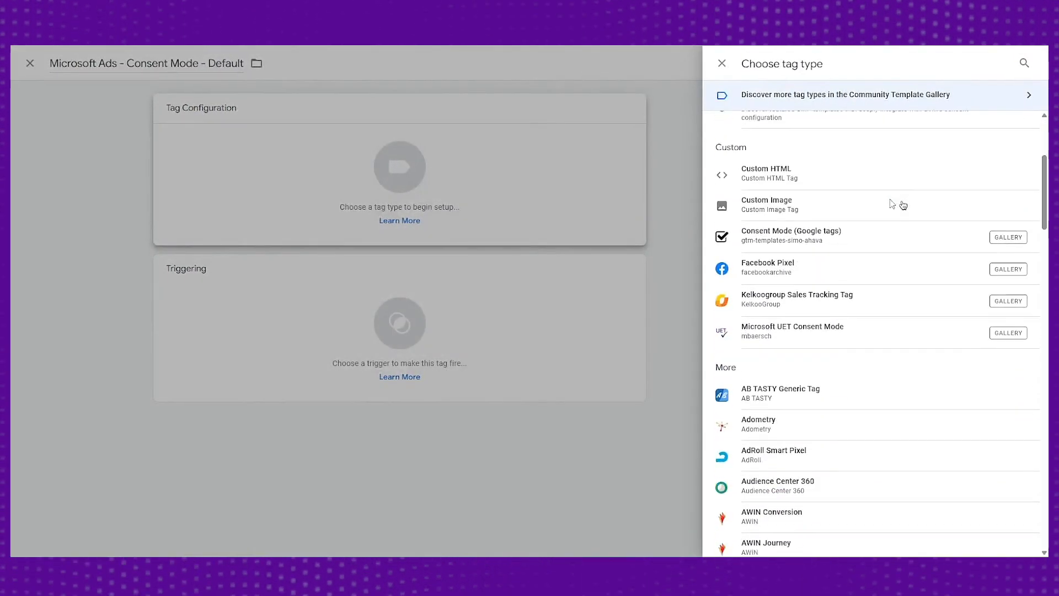
pyautogui.click(795, 325)
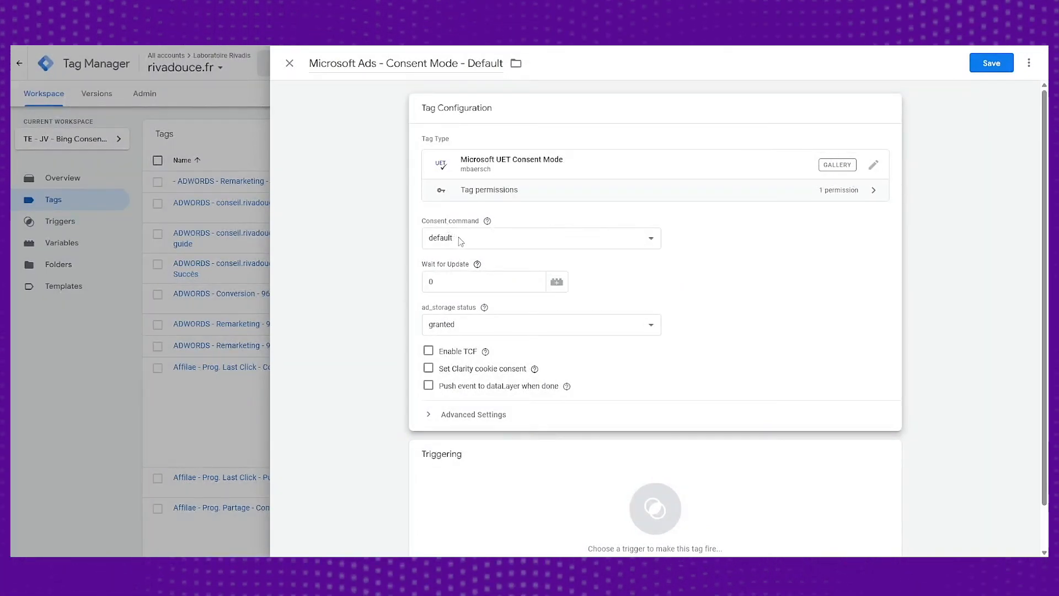
# - Keep the consent command at default, set the ad_storage status to denied and enable "Push event to dataLayer when done"
pyautogui.click(461, 241)
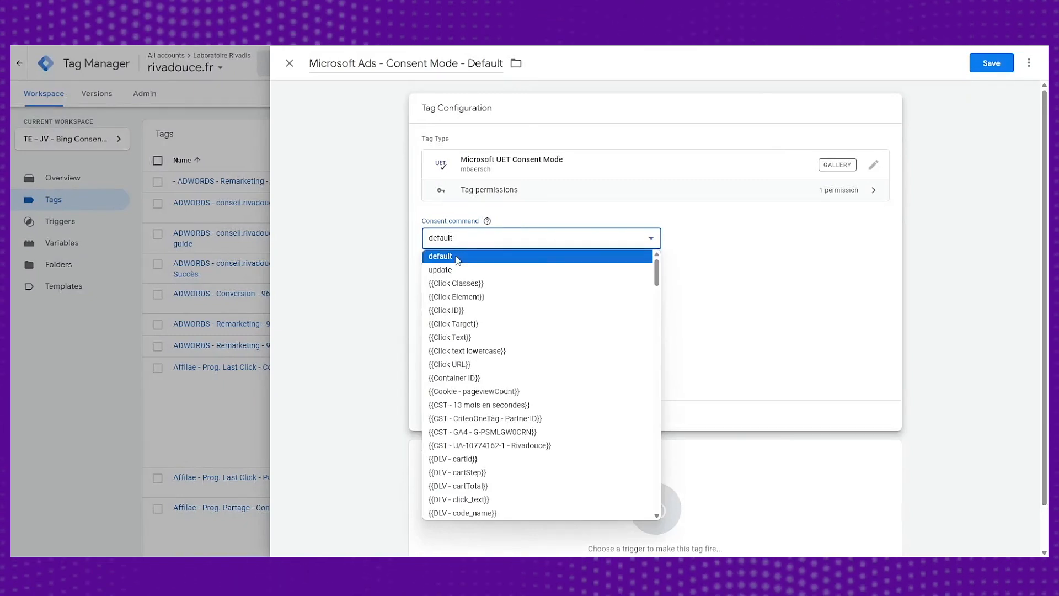
pyautogui.click(574, 224)
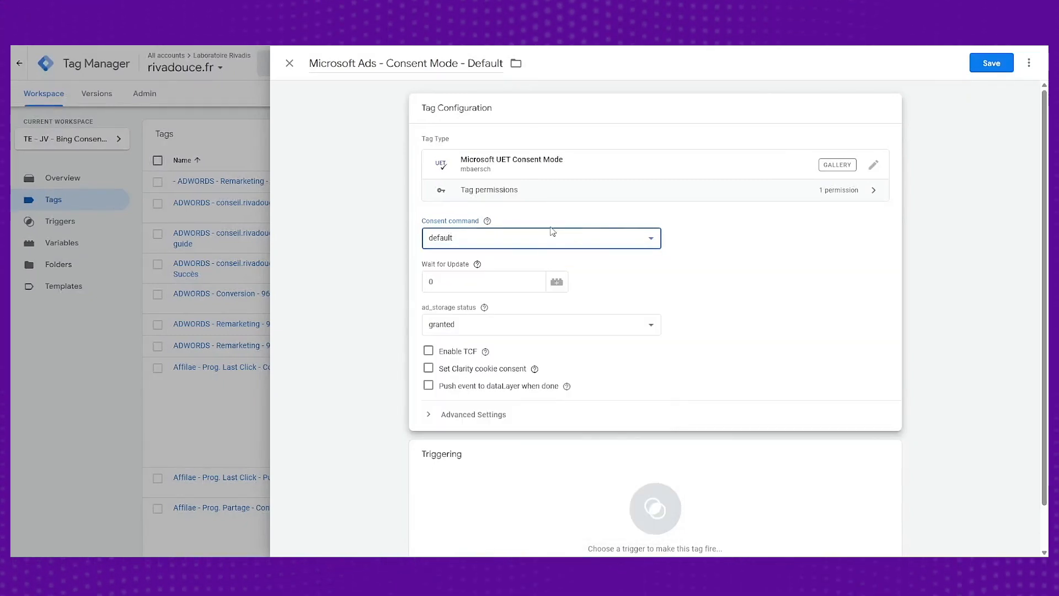
pyautogui.click(453, 280)
pyautogui.click(642, 270)
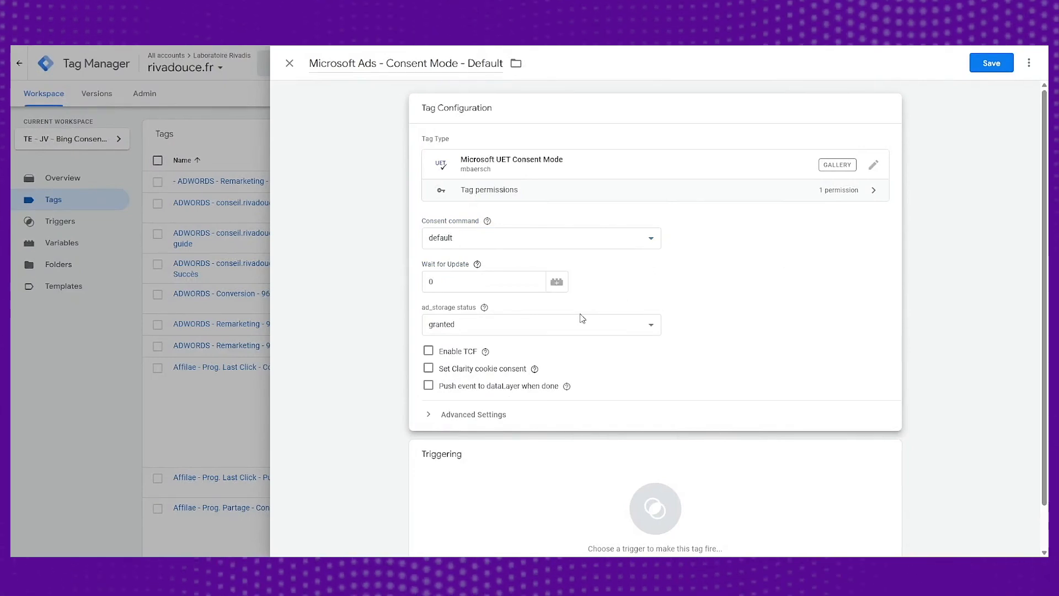
pyautogui.moveTo(485, 315)
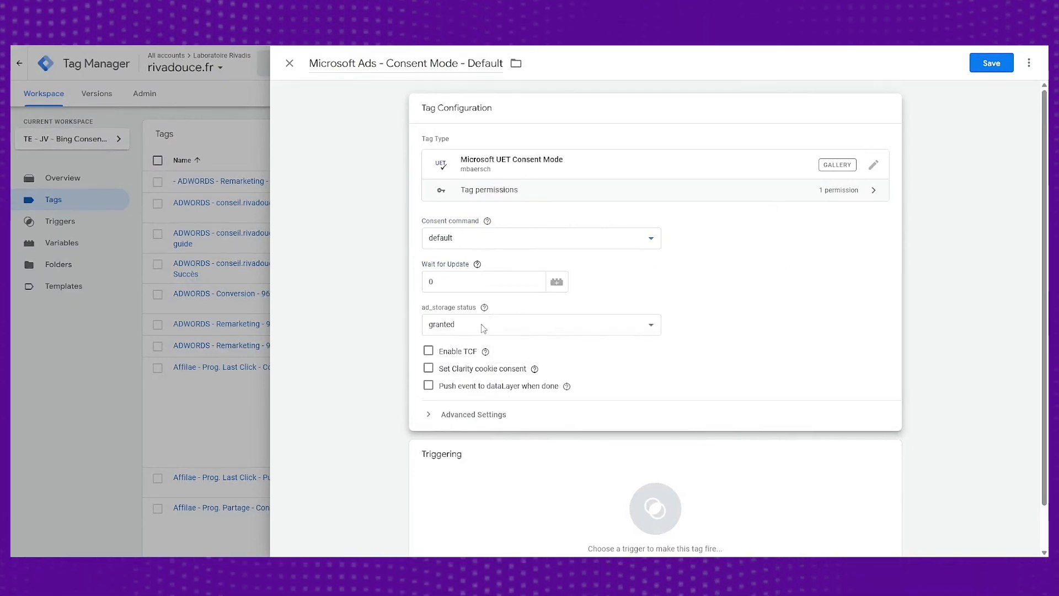
pyautogui.click(463, 325)
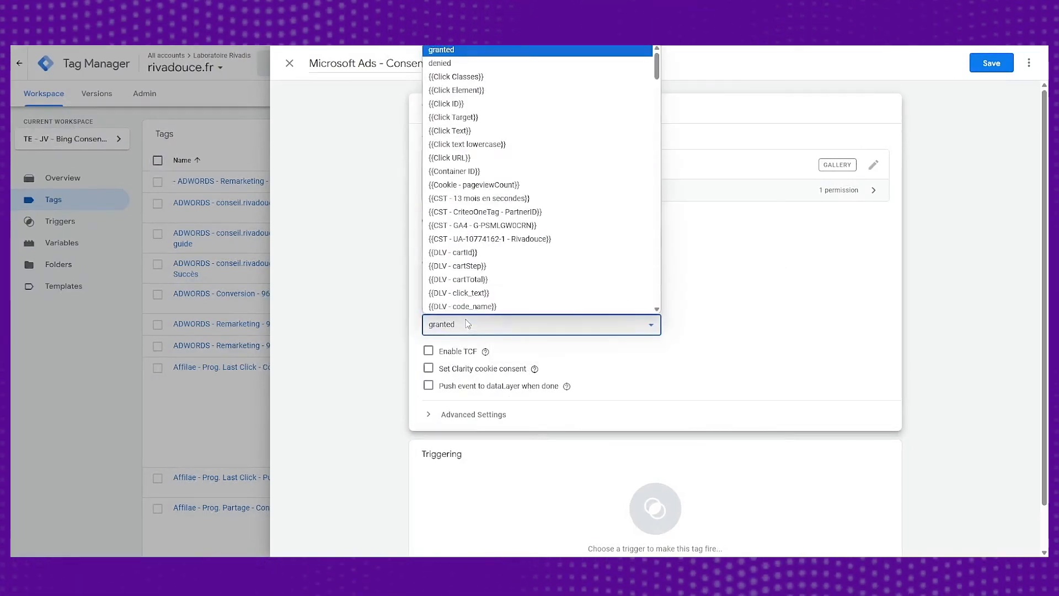
pyautogui.click(433, 65)
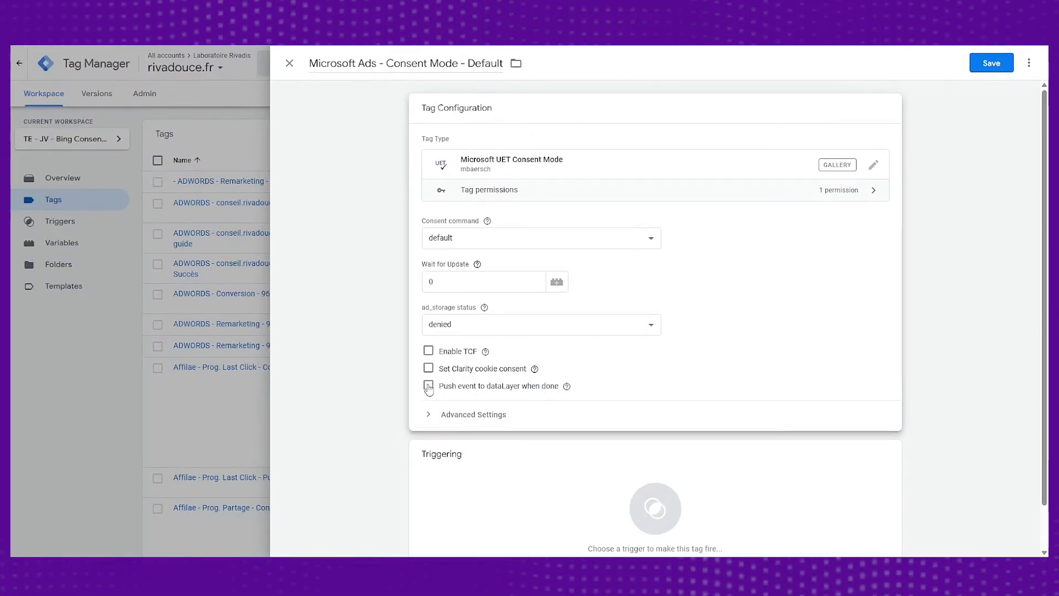
pyautogui.click(429, 386)
# - Assign the "Consent Initialization - All Pages" trigger to the tag and save it
pyautogui.scroll(-2, 691, 354)
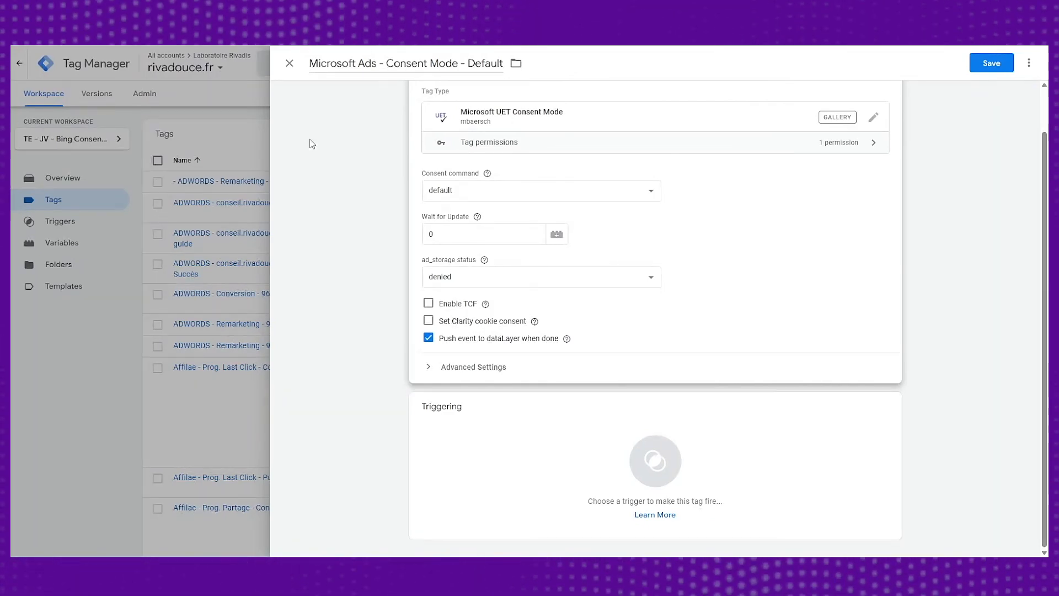
pyautogui.click(630, 454)
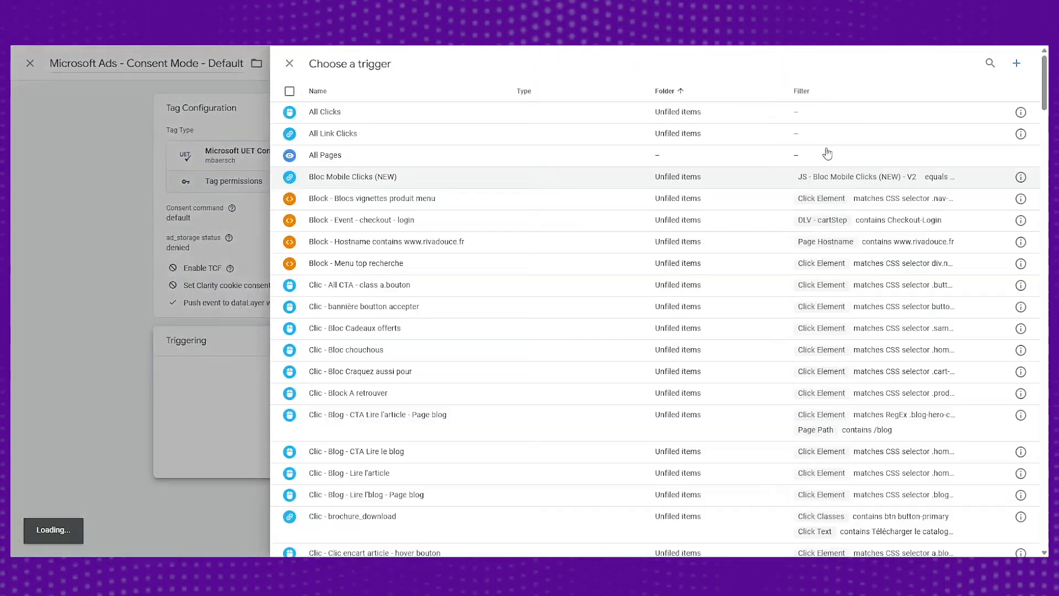
pyautogui.write('consent')
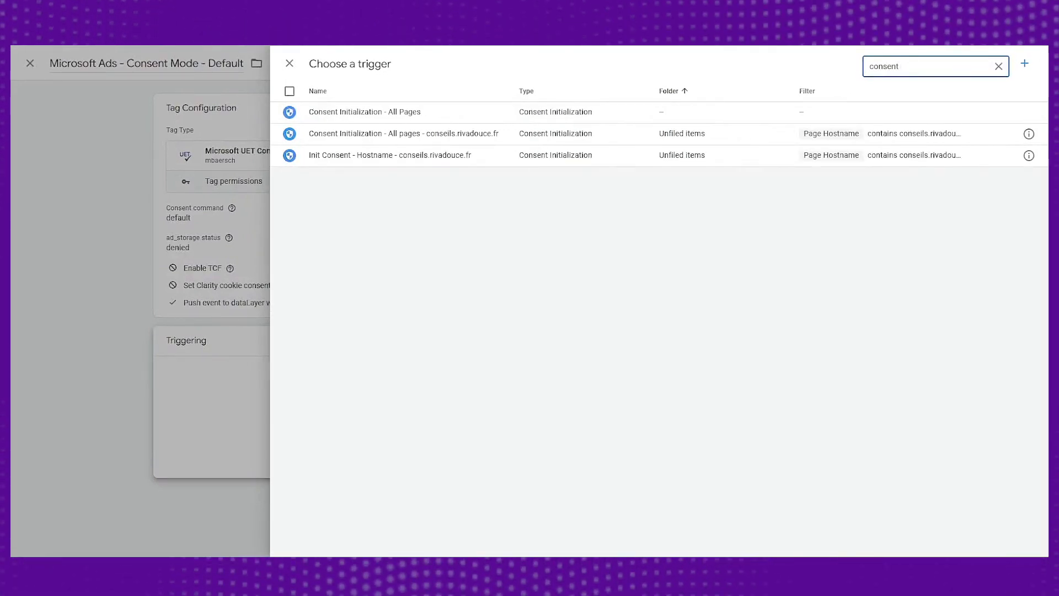
pyautogui.click(450, 114)
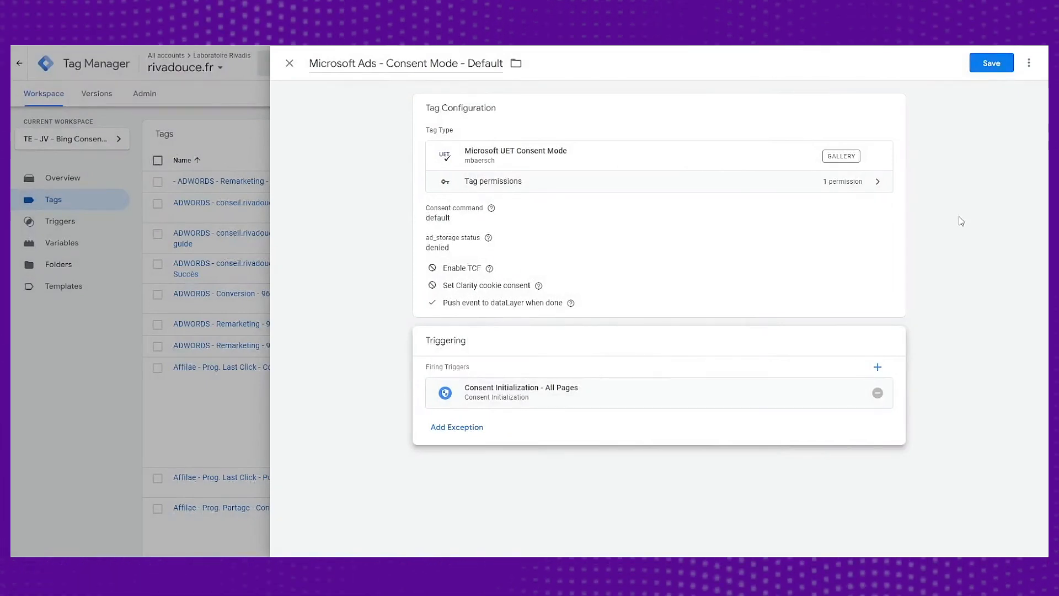
pyautogui.click(991, 64)
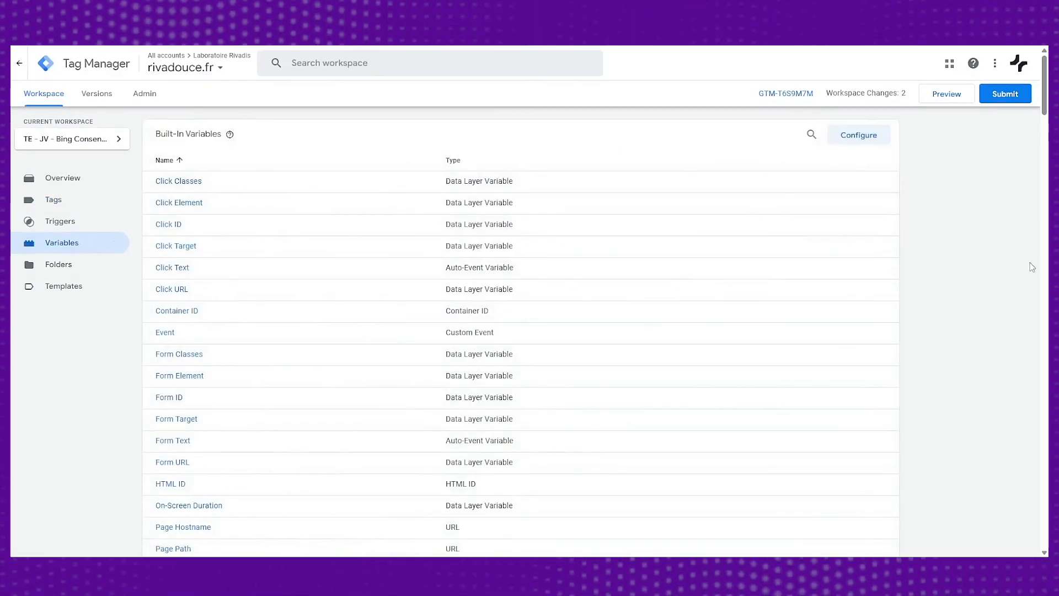
# - Search the user-defined variables for "ad_" and open the "JS - Consent mode - C0004 - ad_storage" variable
pyautogui.scroll(-3, 1031, 265)
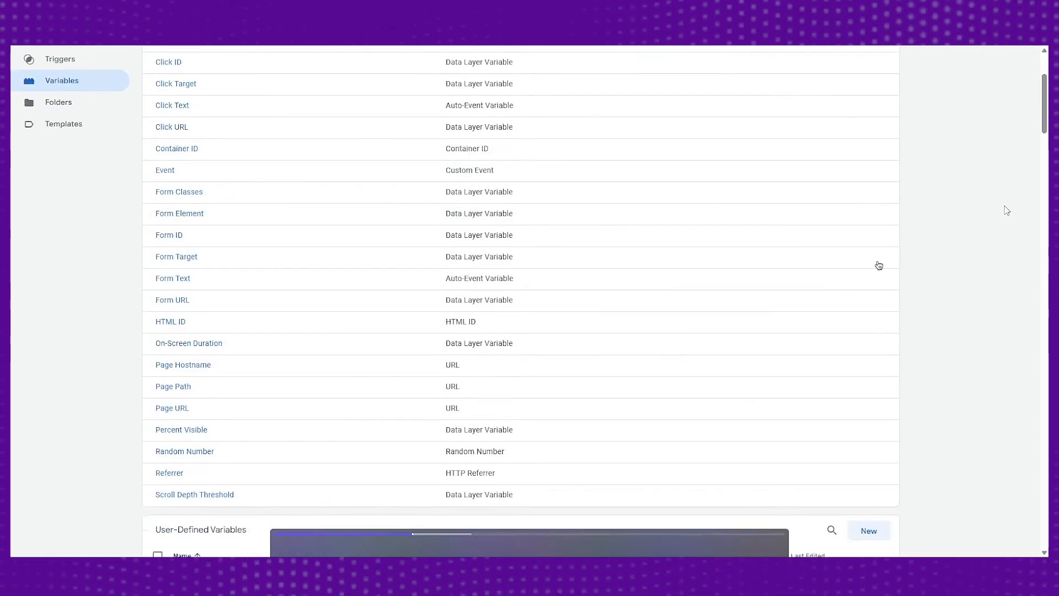
pyautogui.scroll(-5, 916, 238)
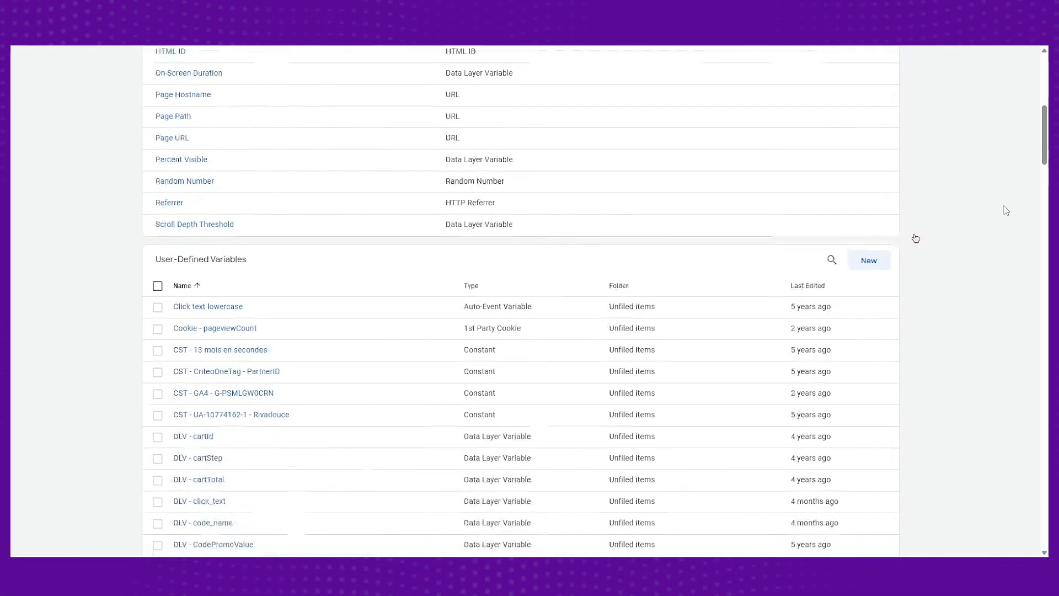
pyautogui.click(831, 260)
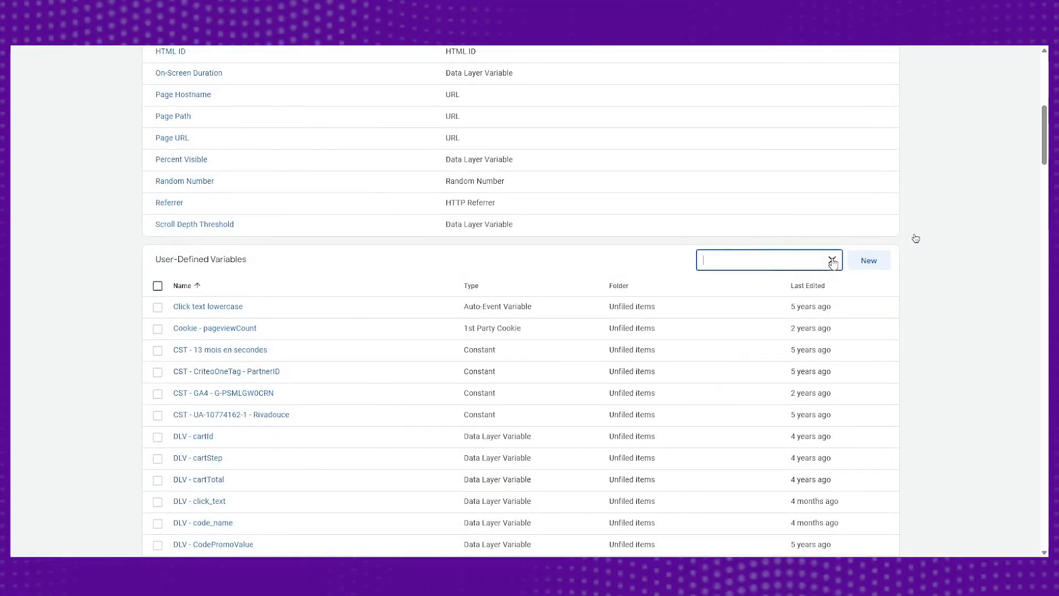
pyautogui.write('ad_s')
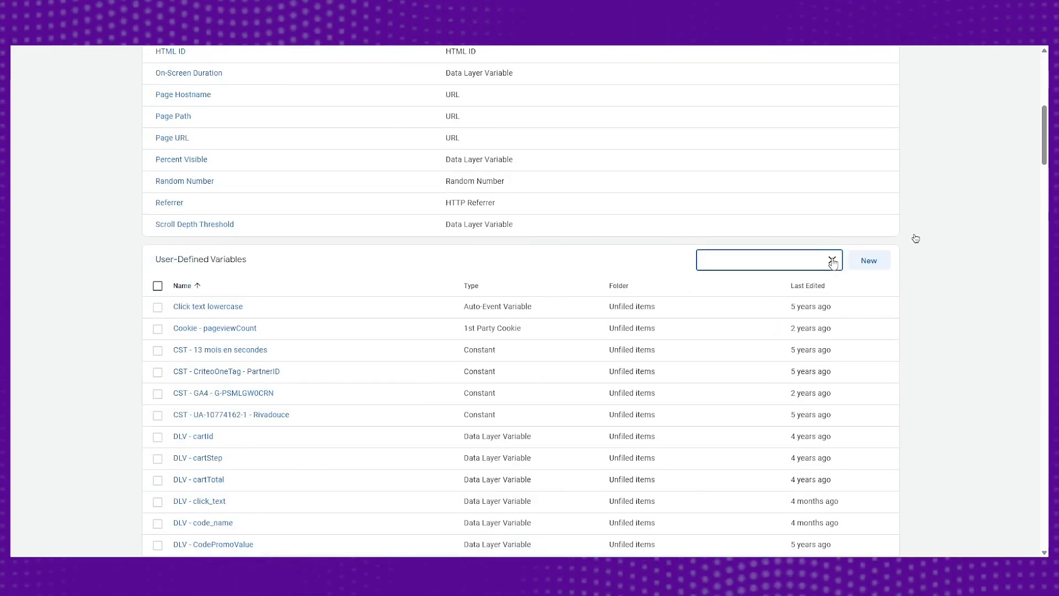
pyautogui.write('ad_')
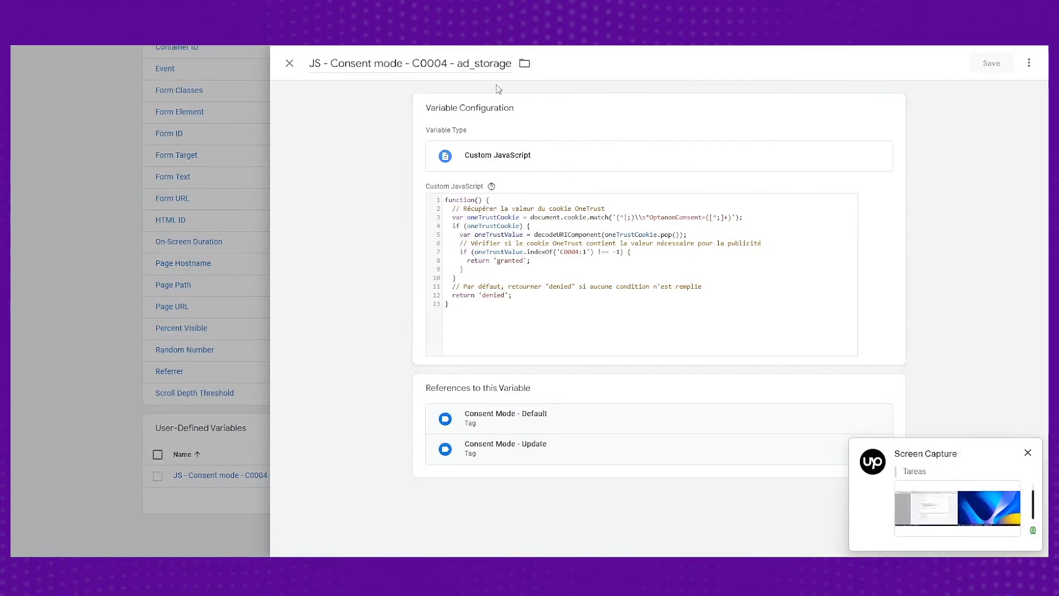
# - Examine the variable's name and its custom JavaScript code that reads the OneTrust cookie's advertising consent
pyautogui.click(549, 235)
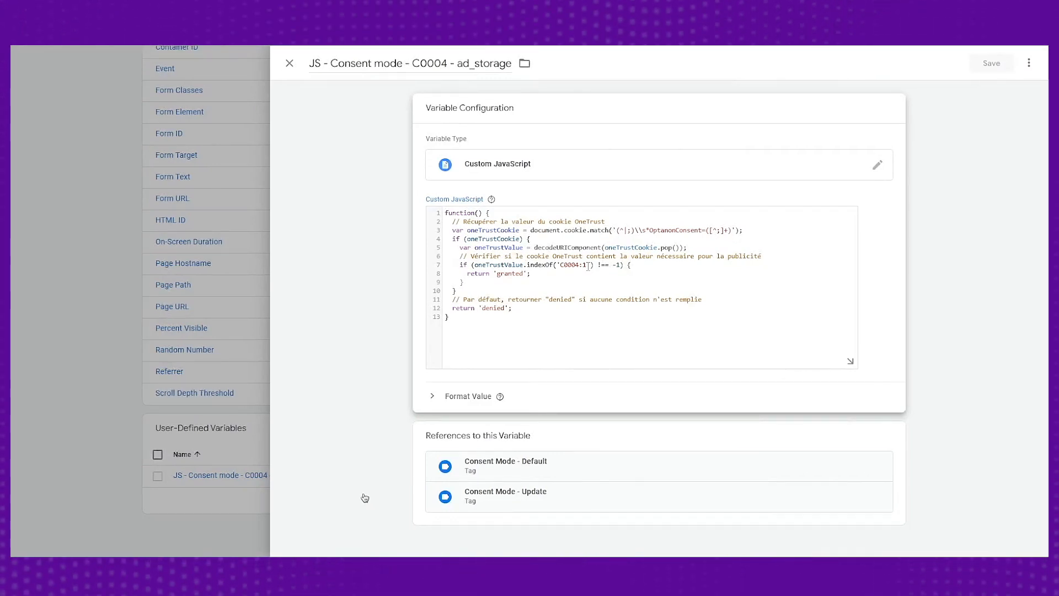
pyautogui.tripleClick(425, 63)
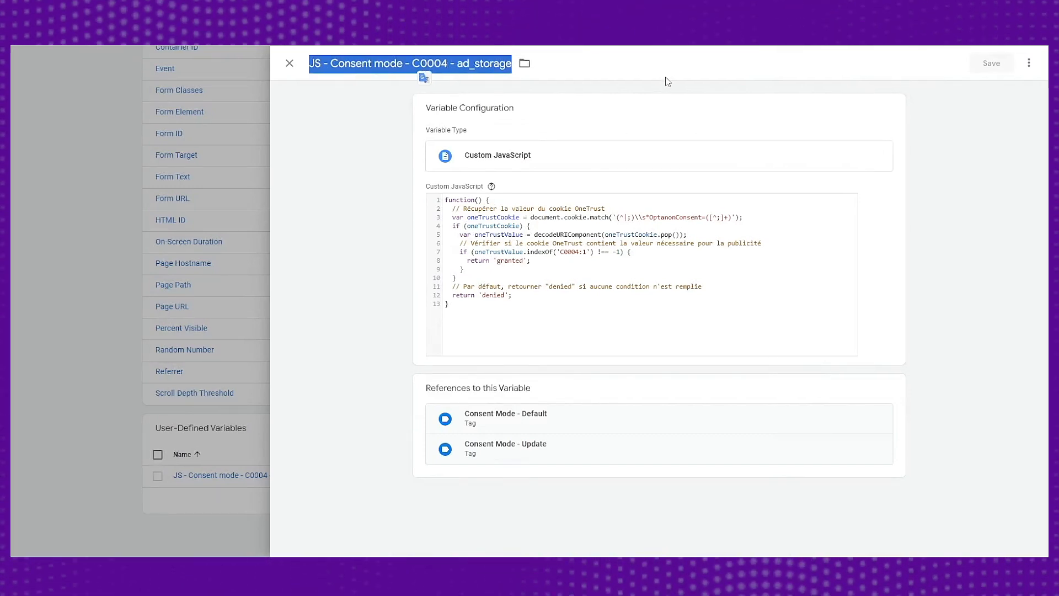
pyautogui.click(710, 355)
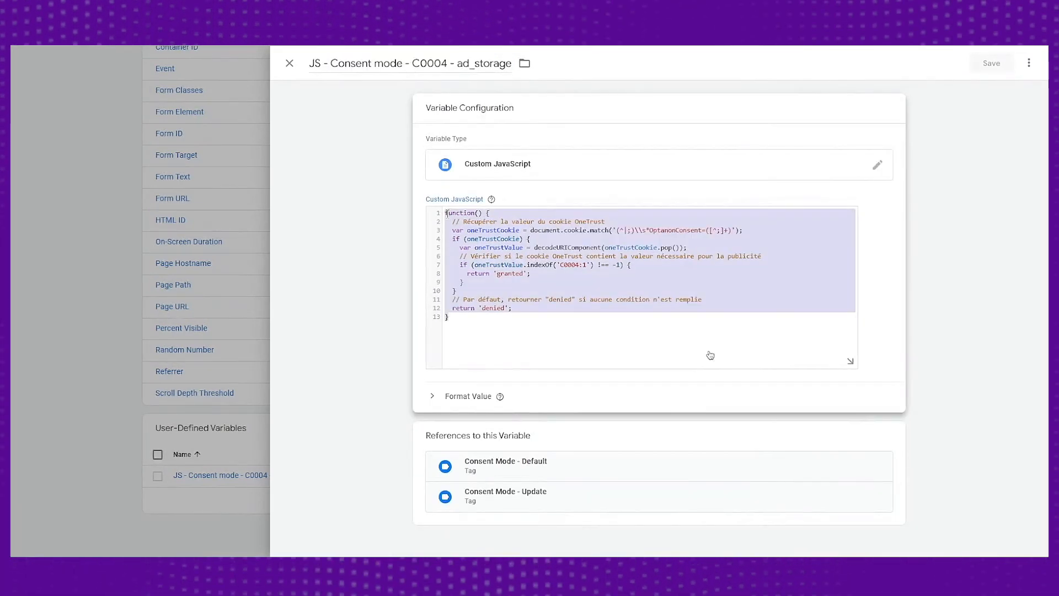
pyautogui.click(882, 230)
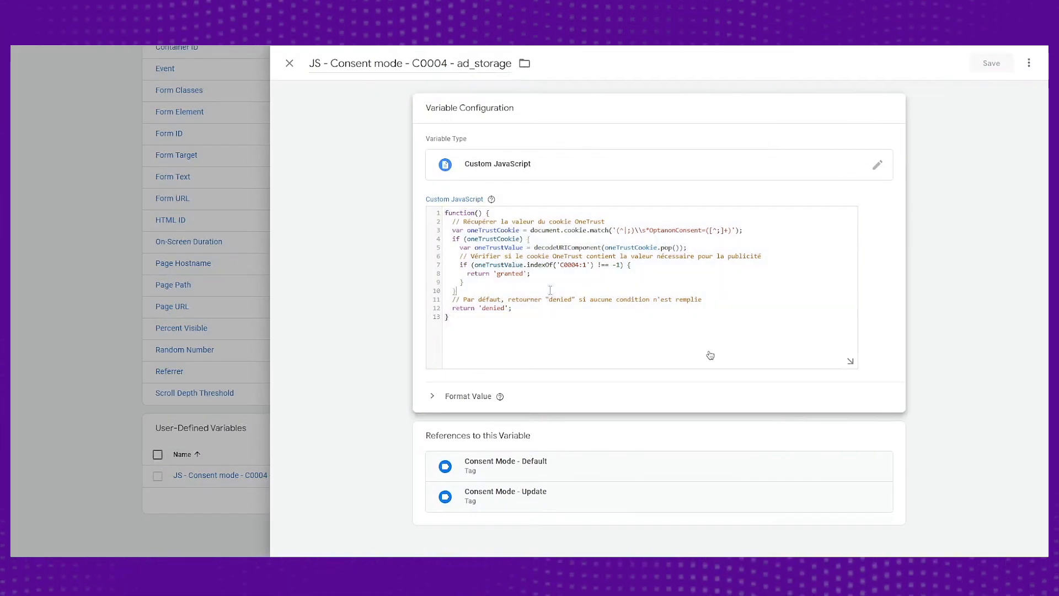
pyautogui.moveTo(511, 64); pyautogui.dragTo(291, 68)
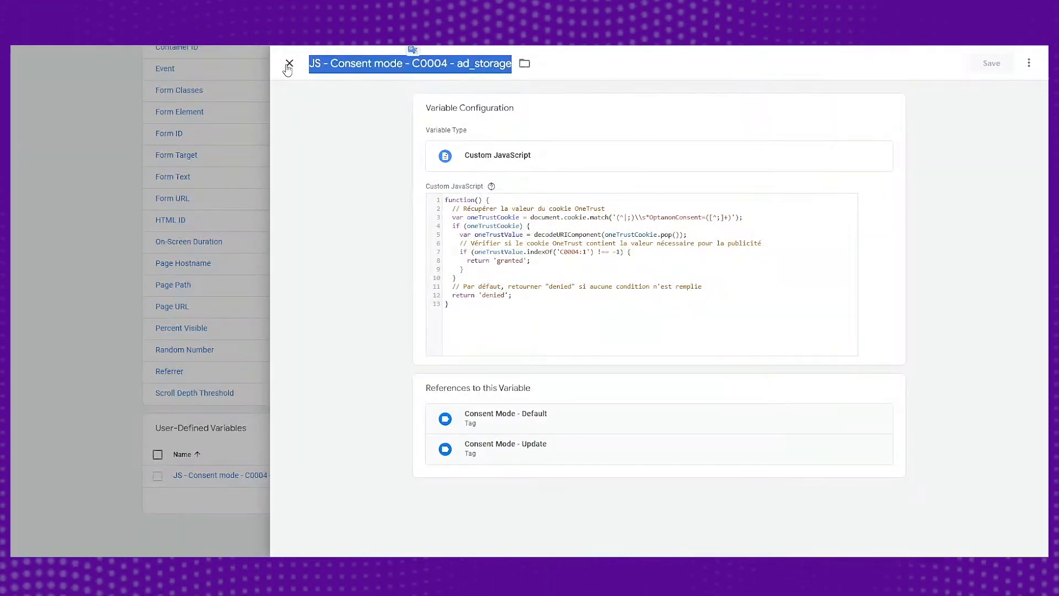
# - Close the variable, return to the container's tags and sort them by last edited date
pyautogui.click(291, 65)
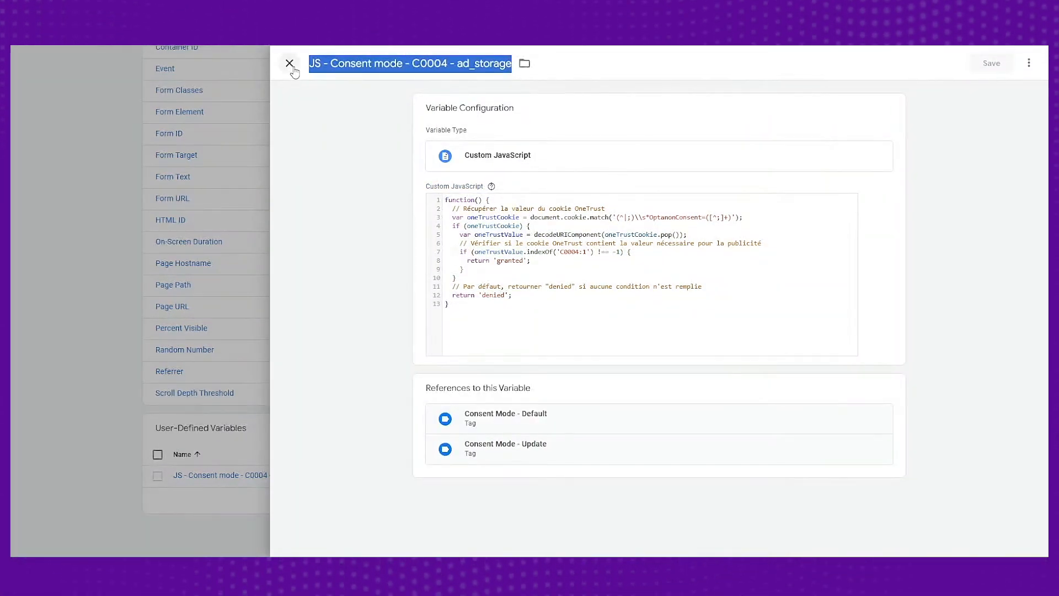
pyautogui.scroll(5, 407, 285)
pyautogui.click(90, 198)
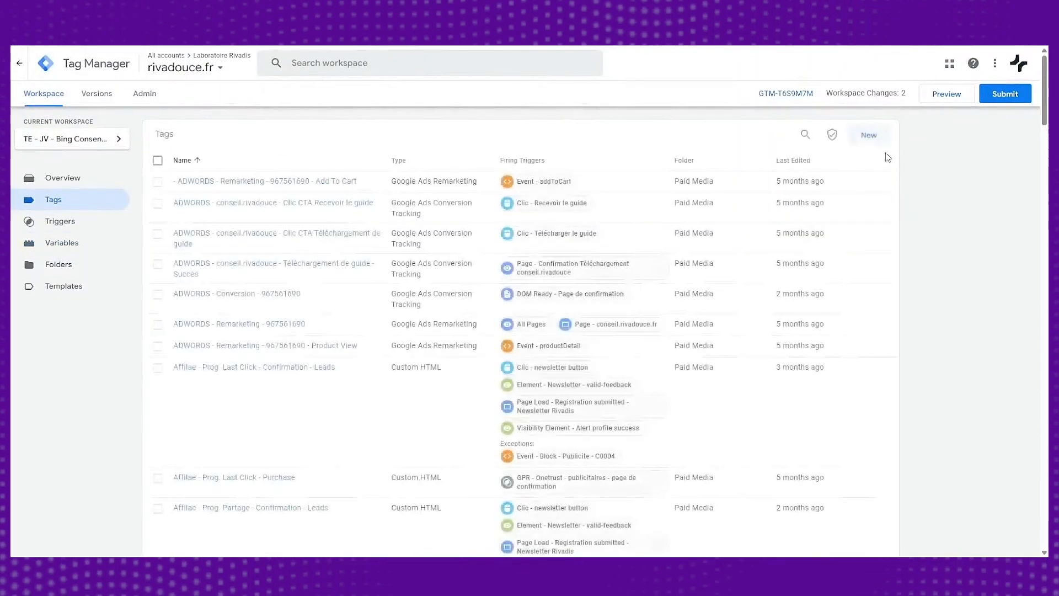
pyautogui.click(869, 141)
pyautogui.press('Escape')
pyautogui.click(793, 159)
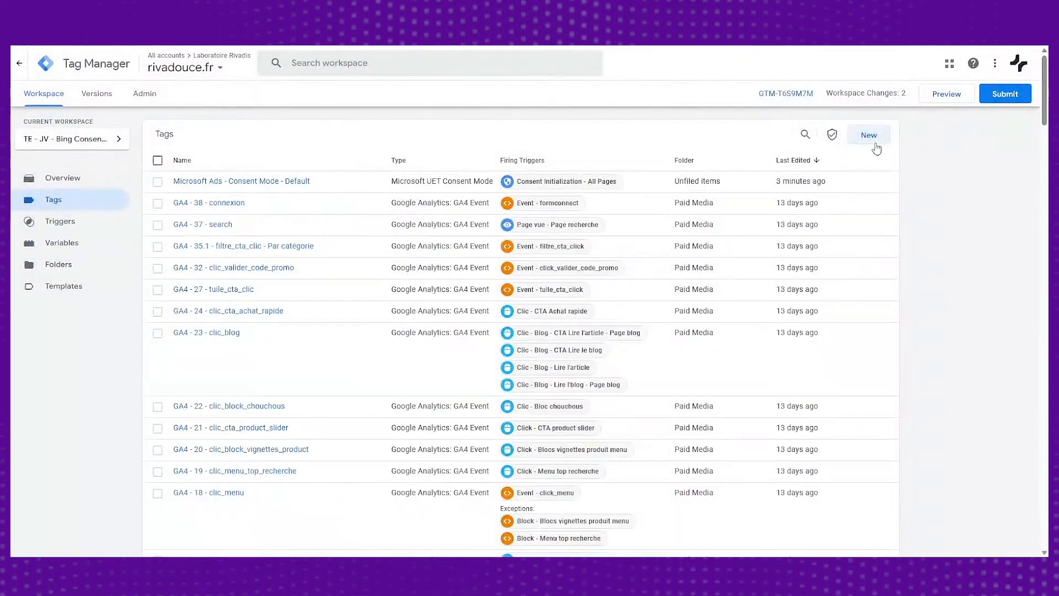
# - Create a new tag named "Microsoft Ads - Consent Mode - Update"
pyautogui.click(868, 135)
pyautogui.click(333, 60)
pyautogui.write('Micros')
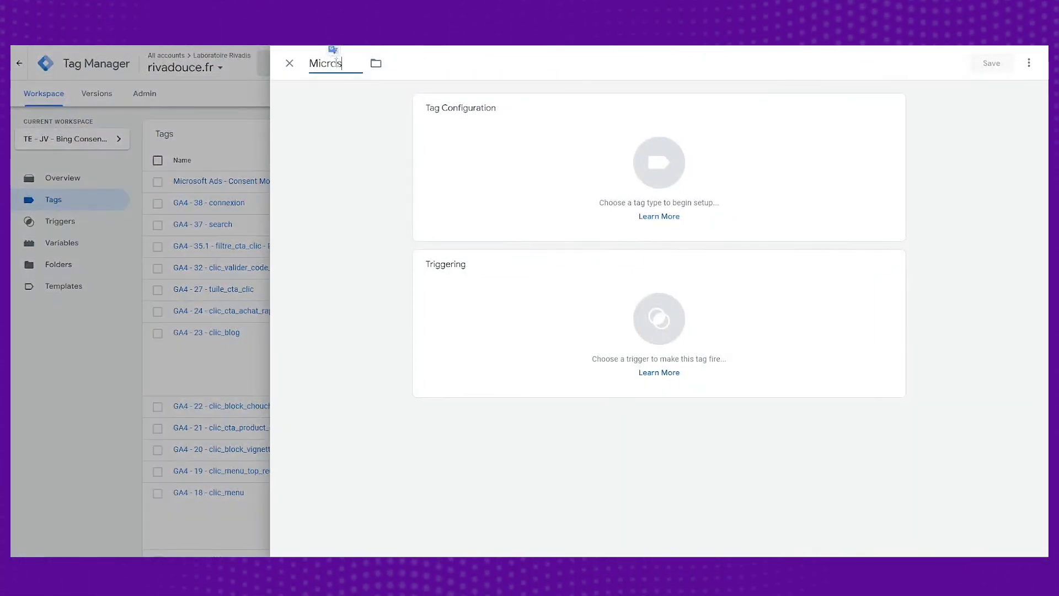
pyautogui.write('oft Ads - C')
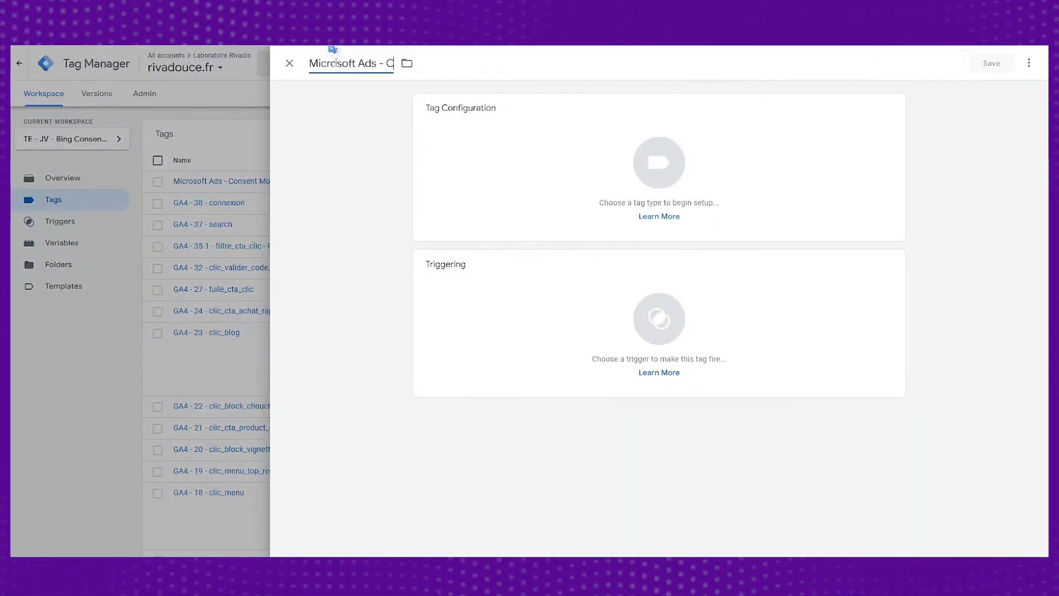
pyautogui.write('onsent Mode - Up')
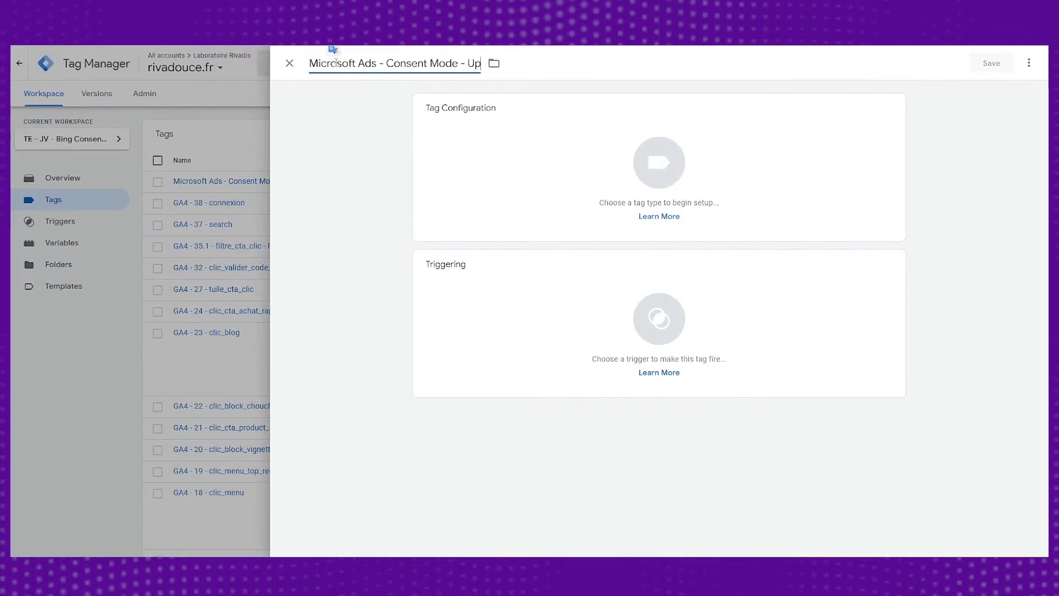
# - Choose the Microsoft UET Consent Mode template as the tag type and set the consent command to update
pyautogui.click(546, 188)
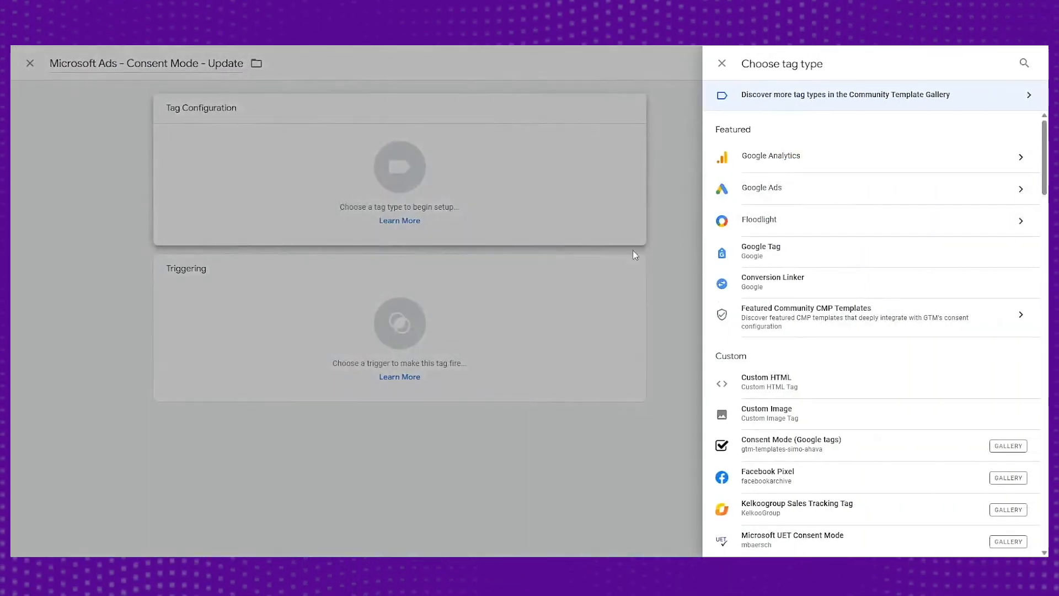
pyautogui.scroll(-3, 884, 330)
pyautogui.click(799, 380)
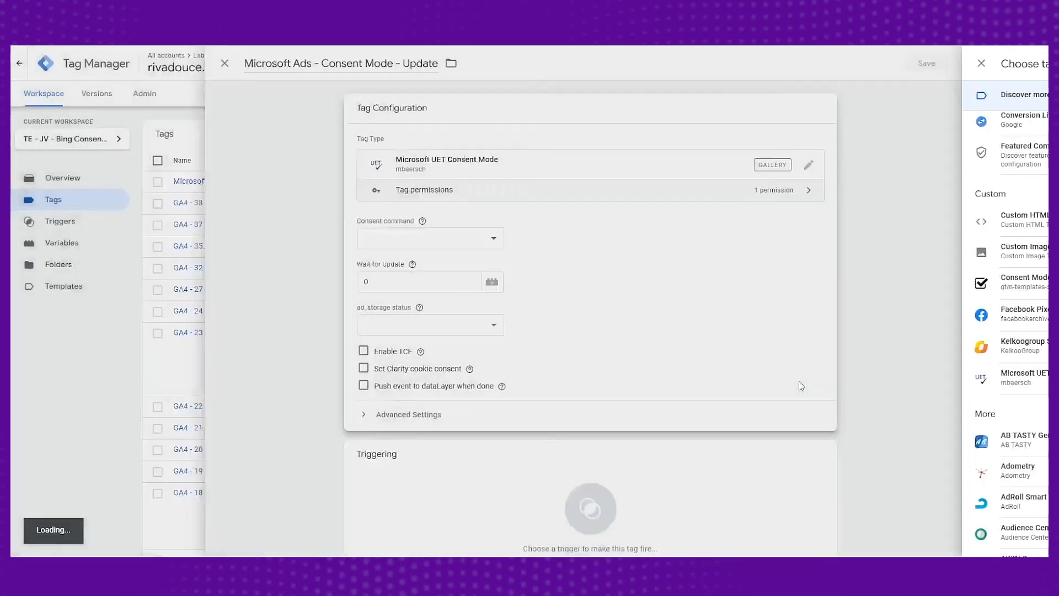
pyautogui.click(462, 245)
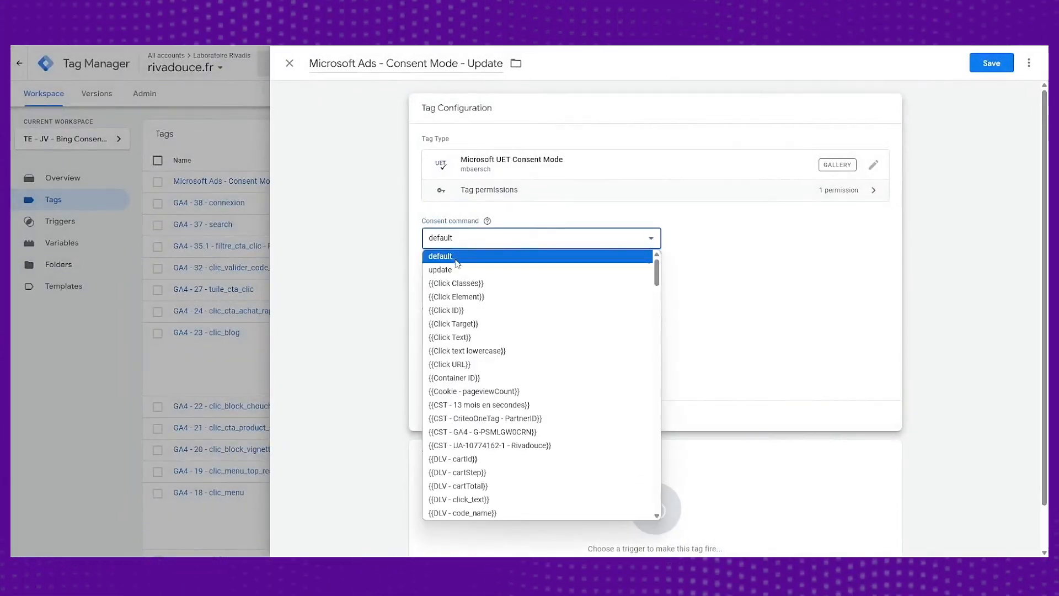
pyautogui.click(460, 264)
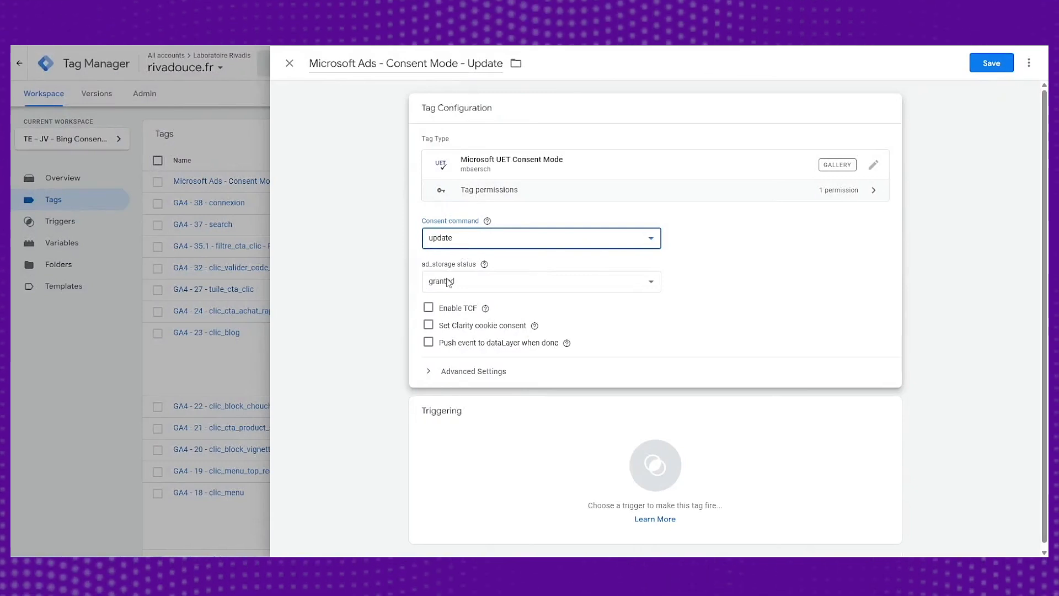
# - Set the ad_storage status to {{JS - Consent mode - C0004 - ad_storage}} and enable "Push event to dataLayer when done"
pyautogui.click(469, 280)
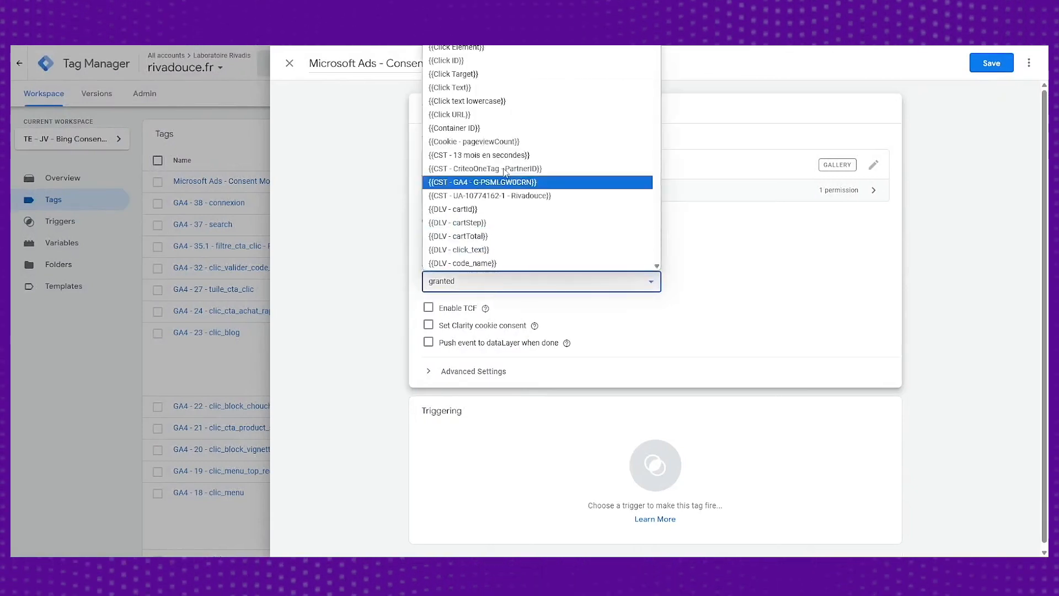
pyautogui.scroll(-5, 547, 79)
pyautogui.scroll(-10, 548, 79)
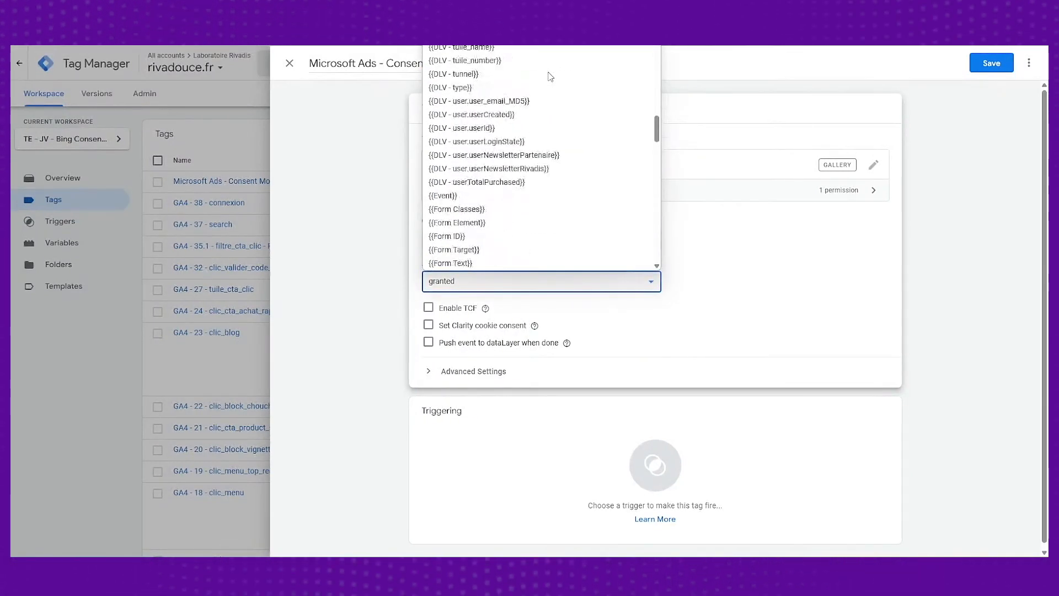
pyautogui.scroll(-7, 535, 129)
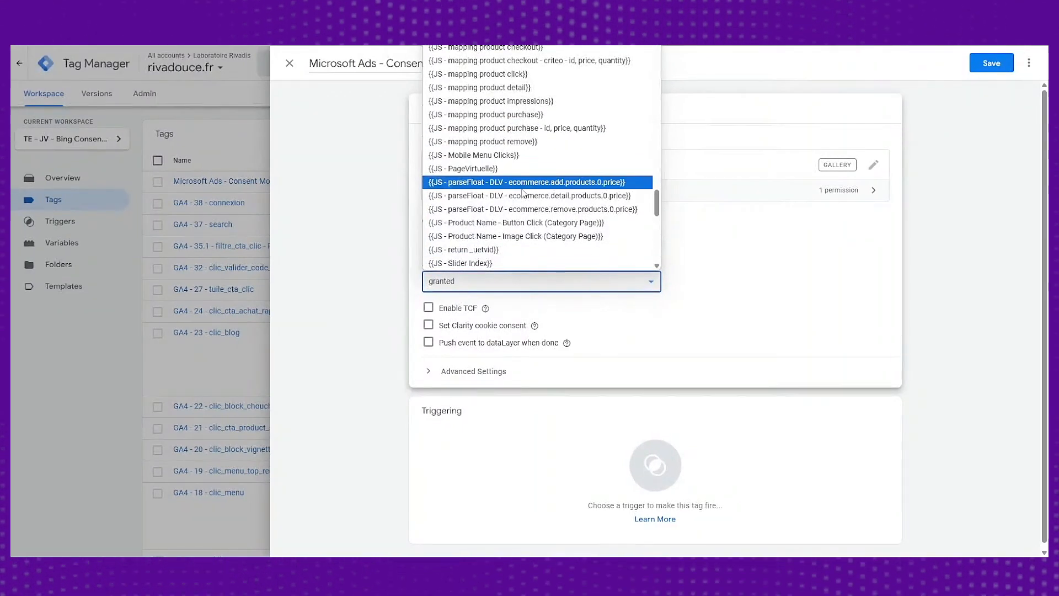
pyautogui.scroll(-2, 526, 182)
pyautogui.scroll(5, 527, 188)
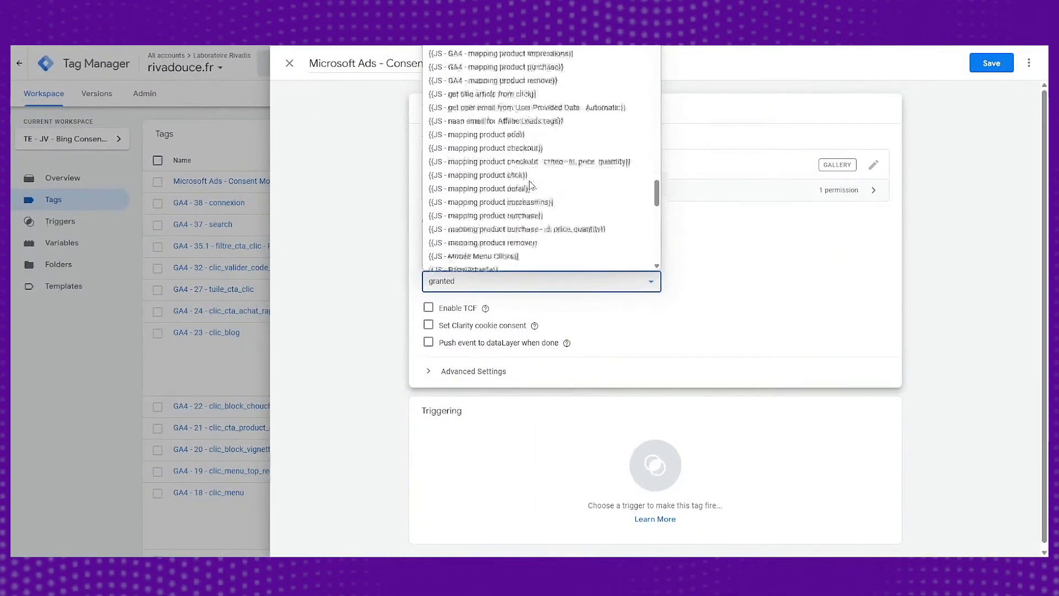
pyautogui.scroll(5, 532, 184)
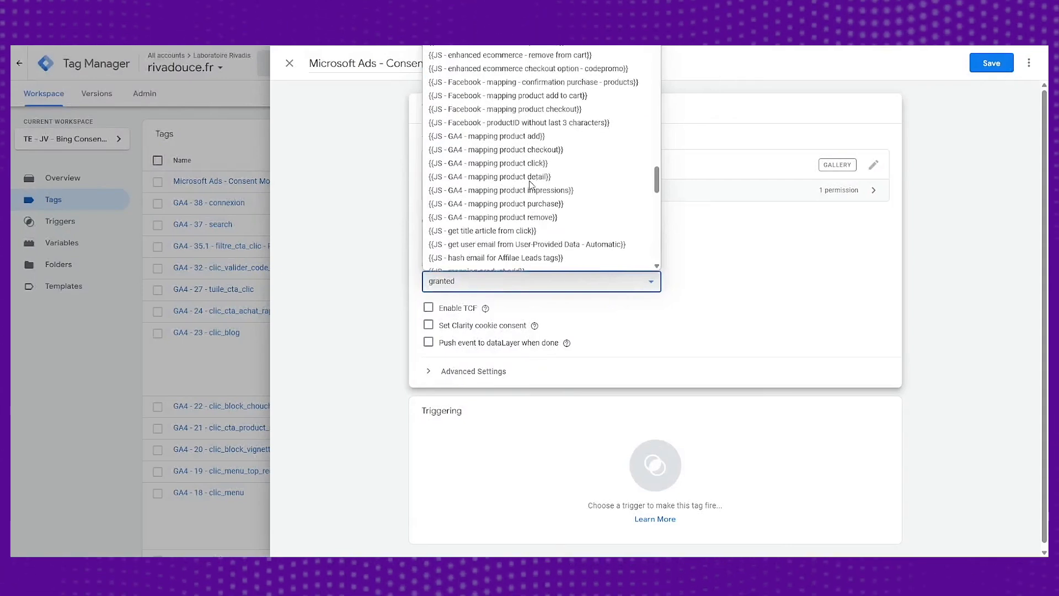
pyautogui.scroll(-8, 531, 185)
pyautogui.scroll(6, 532, 185)
pyautogui.scroll(-5, 533, 184)
pyautogui.scroll(10, 519, 185)
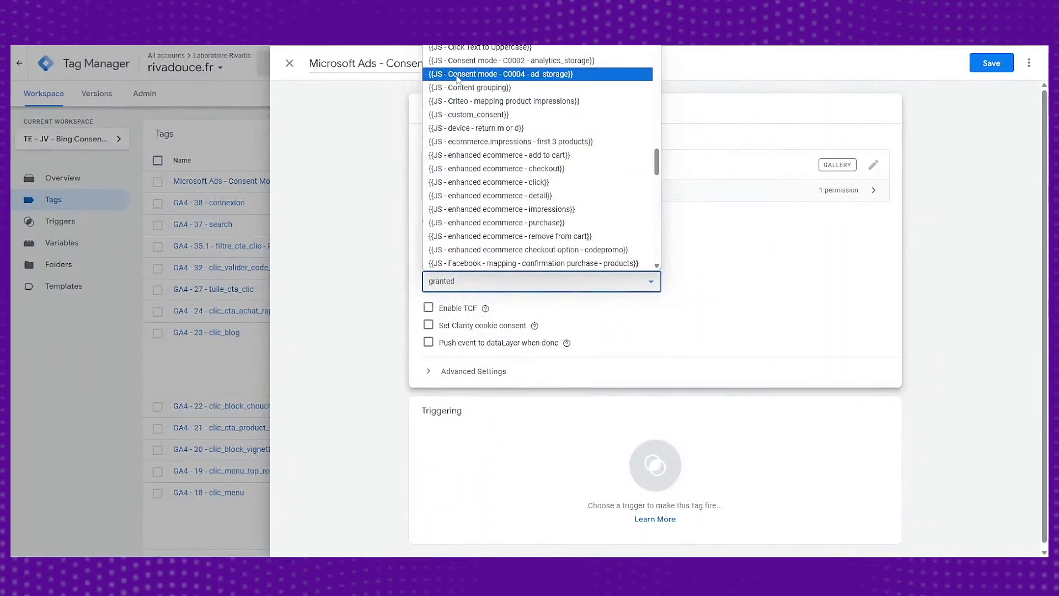
pyautogui.click(456, 79)
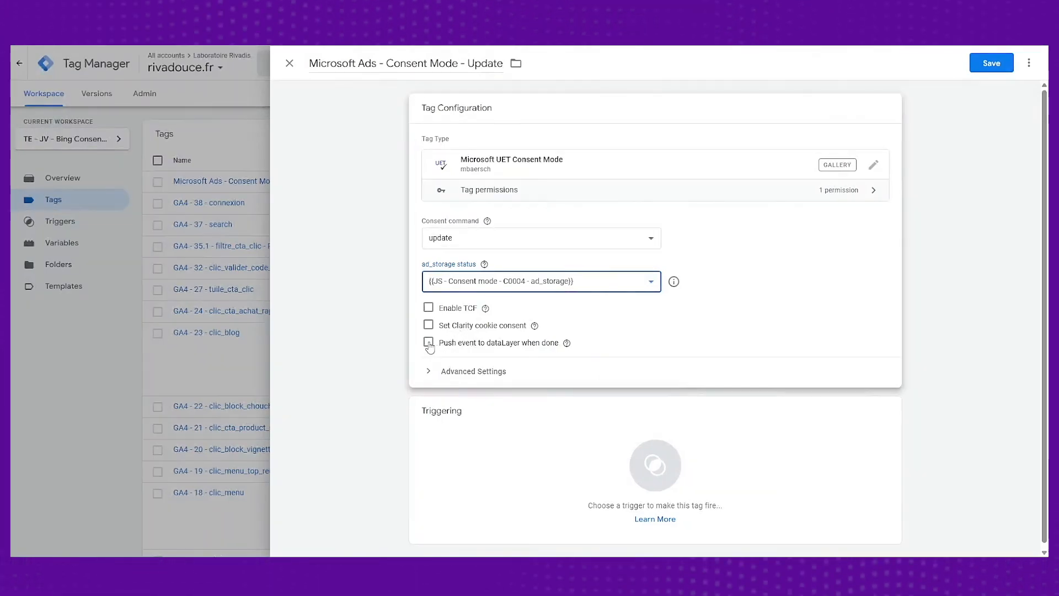
pyautogui.click(428, 343)
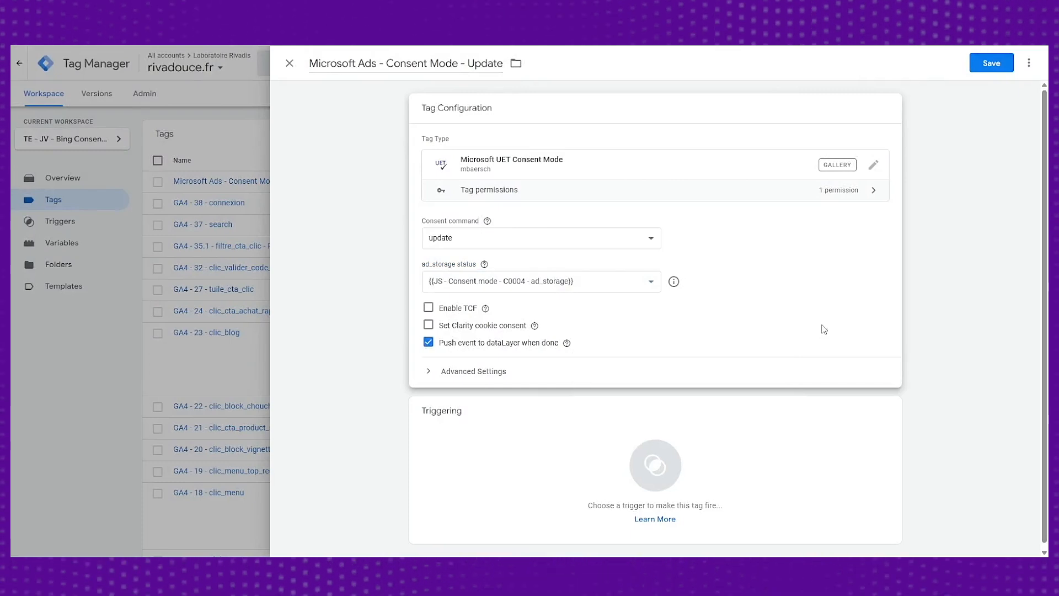
# - Start choosing a trigger for the update tag and search the triggers for "onetru"
pyautogui.click(579, 478)
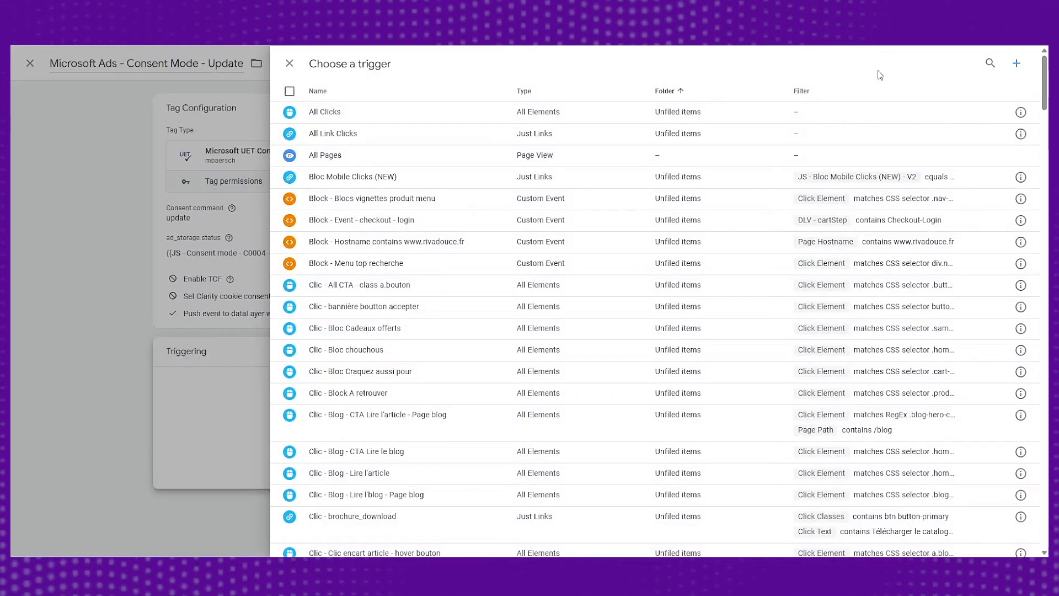
pyautogui.write('onetru')
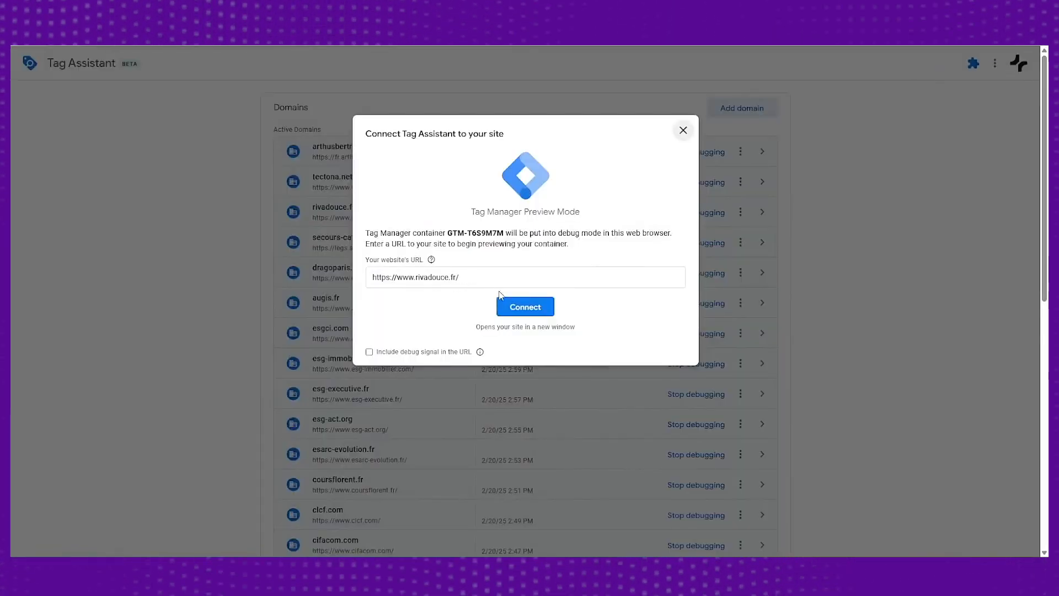
pyautogui.click(502, 301)
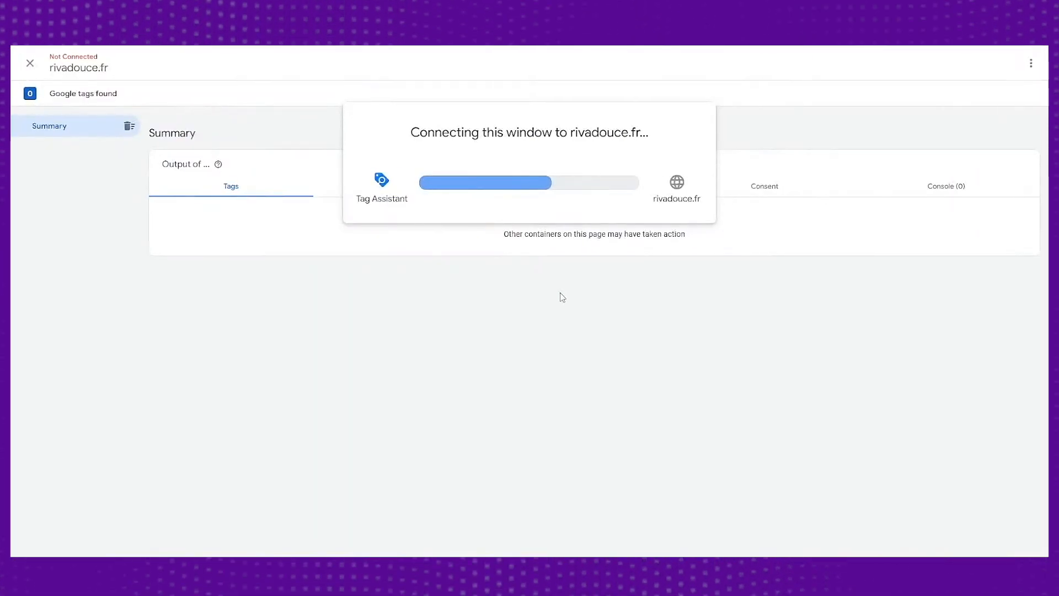
pyautogui.press('F12')
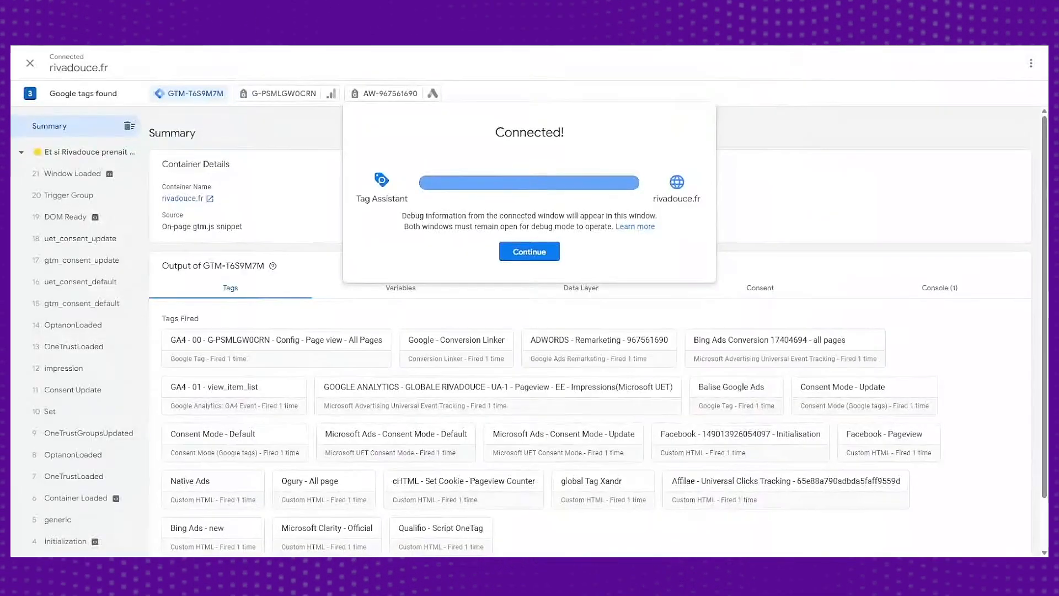
pyautogui.click(527, 251)
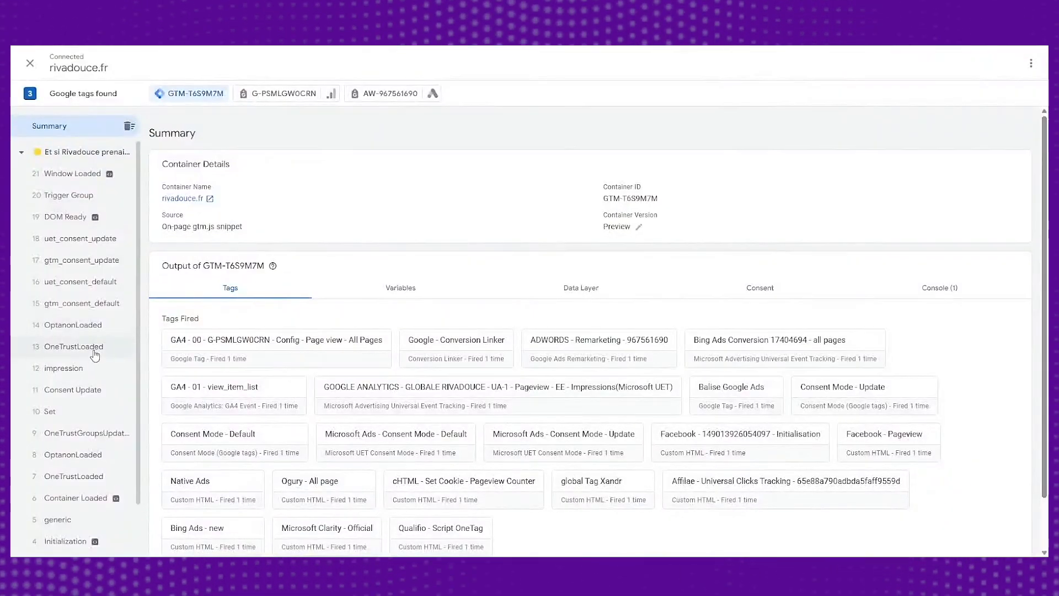
# - Inspect the Consent Initialization event to check whether the Microsoft Ads default consent tag fires
pyautogui.scroll(-1, 99, 347)
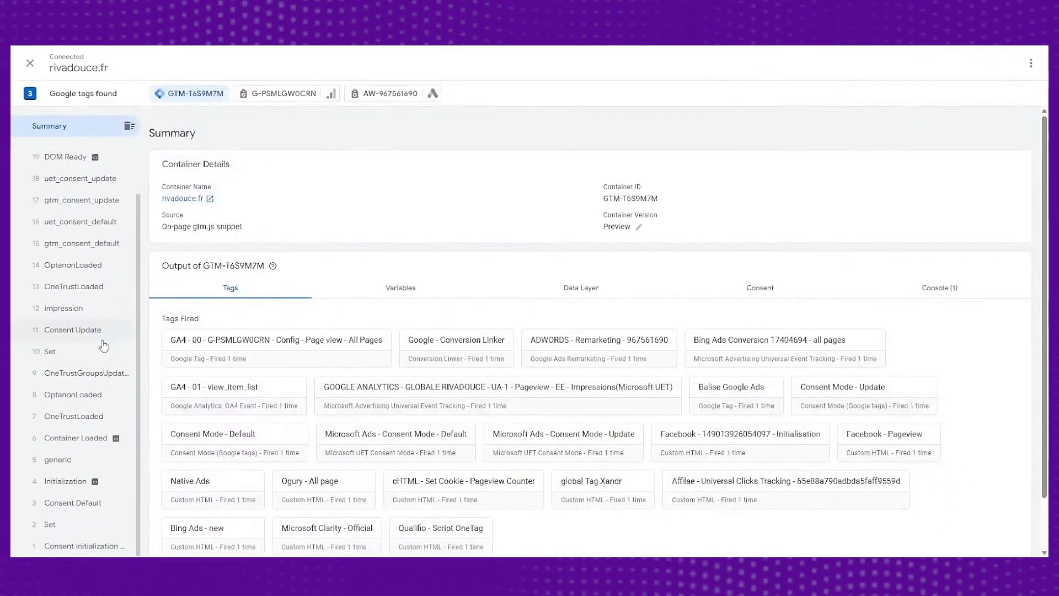
pyautogui.click(88, 546)
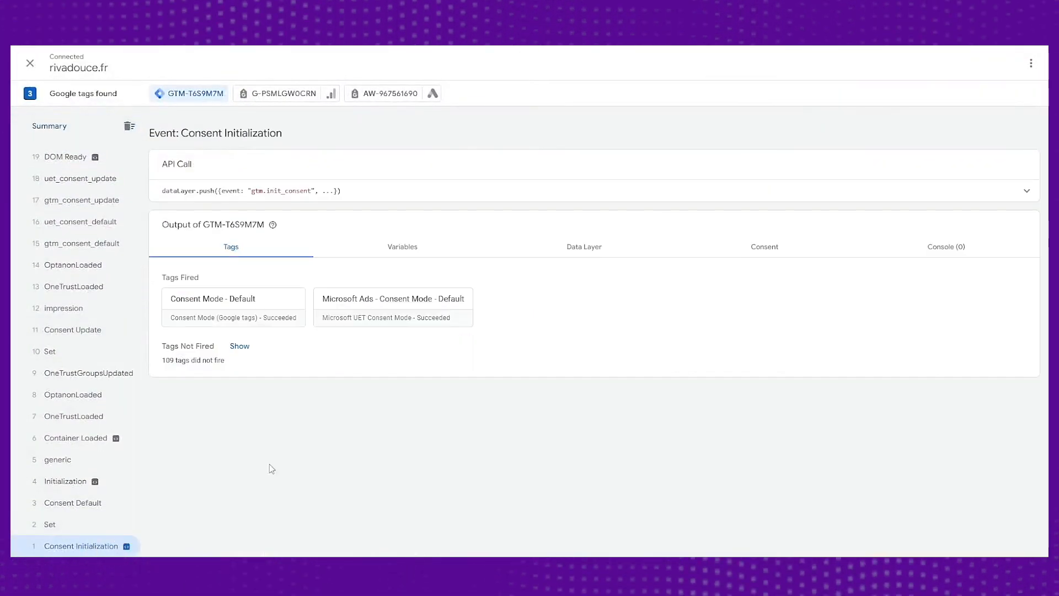
pyautogui.moveTo(503, 314); pyautogui.dragTo(310, 313)
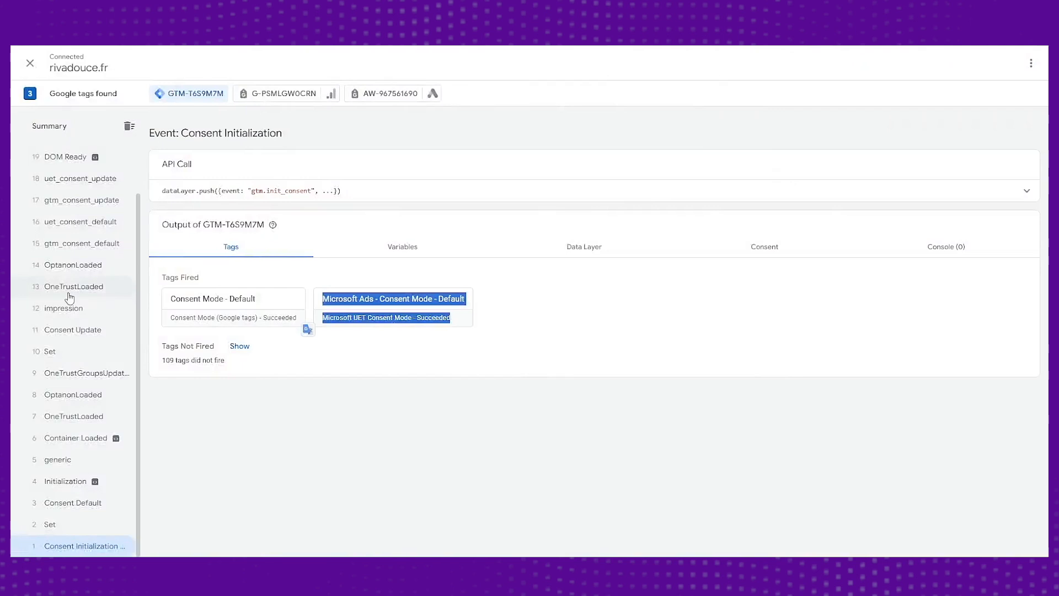
# - Inspect the OneTrustGroupsUpdated event to check whether the Microsoft Ads update consent tag fires
pyautogui.scroll(5, 96, 303)
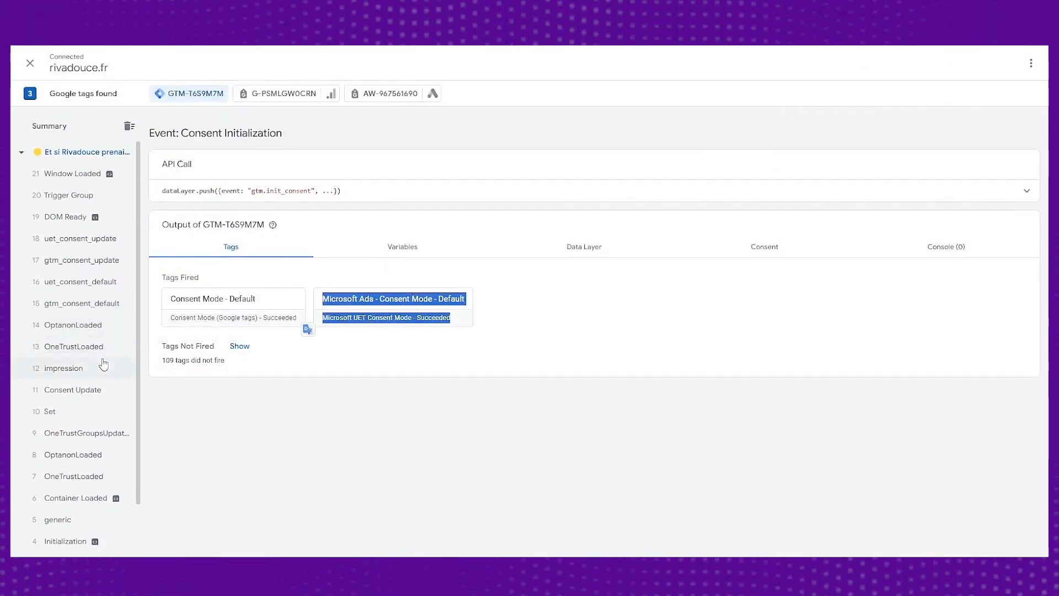
pyautogui.click(91, 433)
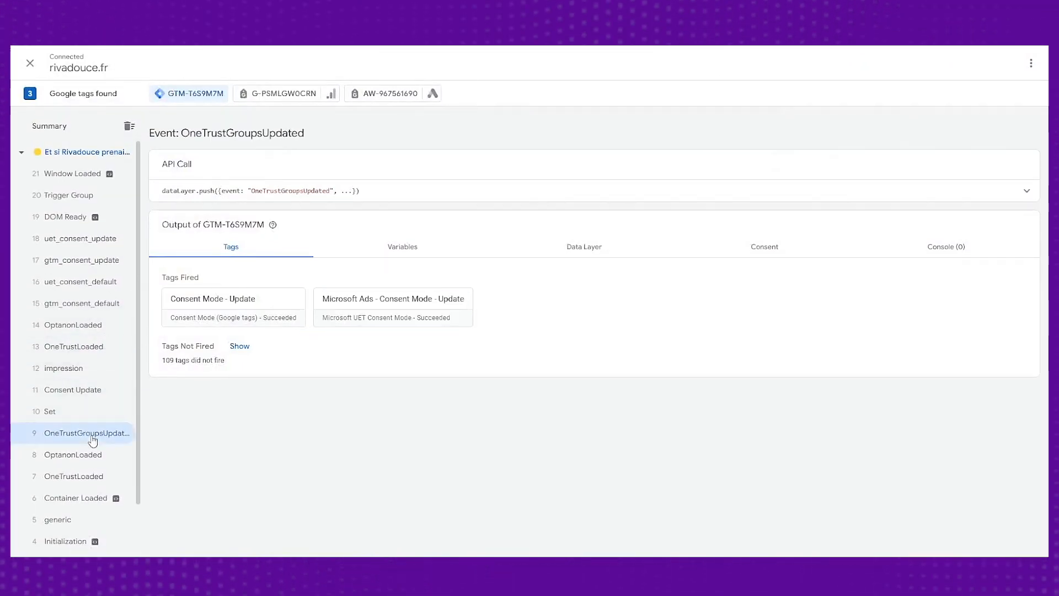
pyautogui.moveTo(474, 322); pyautogui.dragTo(320, 306)
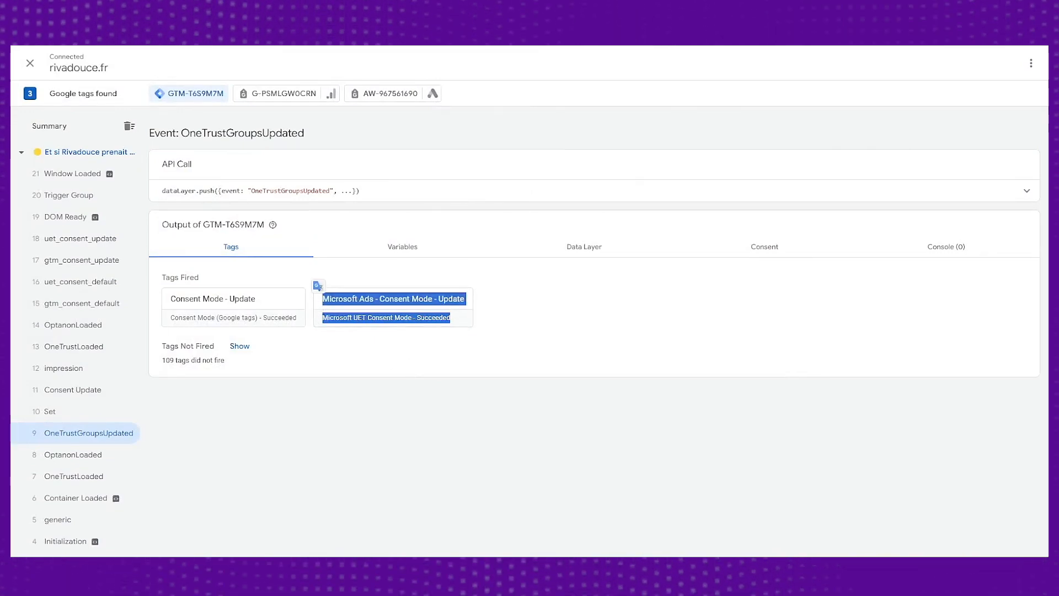
pyautogui.click(437, 315)
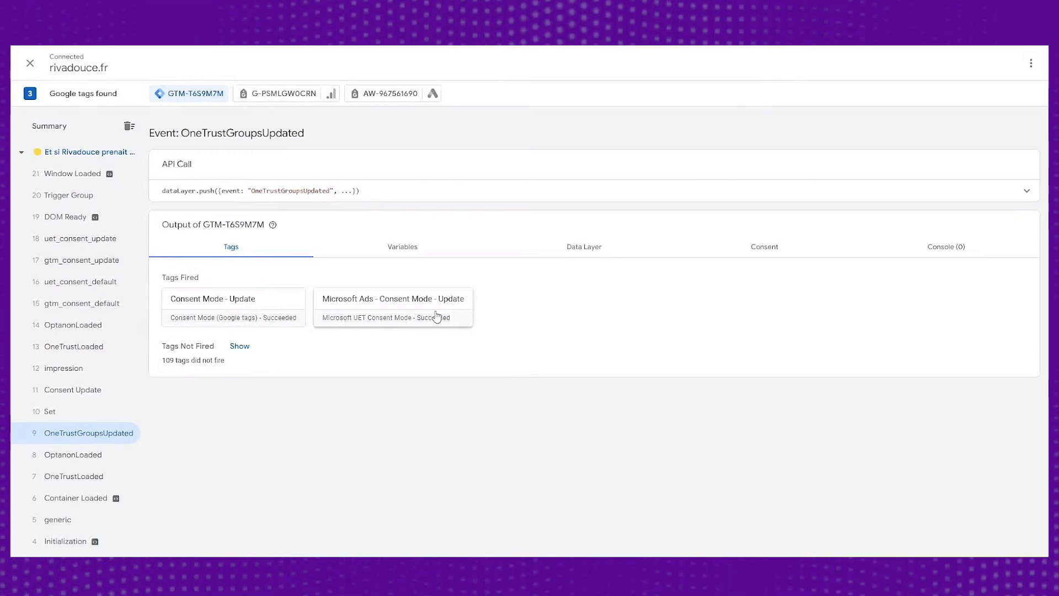
# - Switch to the site's developer console and filter its messages by "datala" to review the data layer pushes
pyautogui.hotkey('alt', 'Tab')
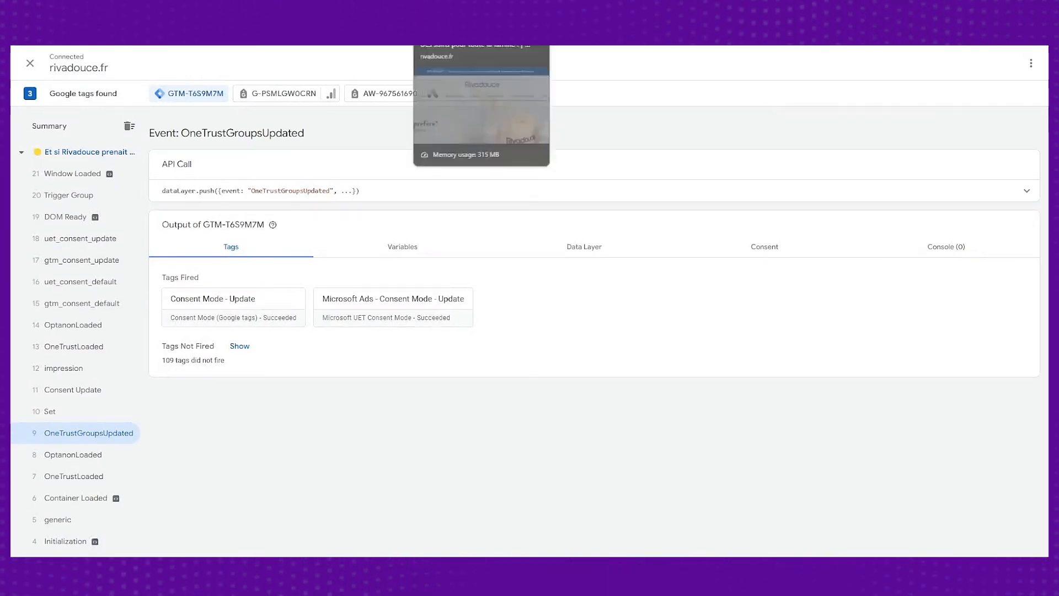
pyautogui.scroll(15, 213, 438)
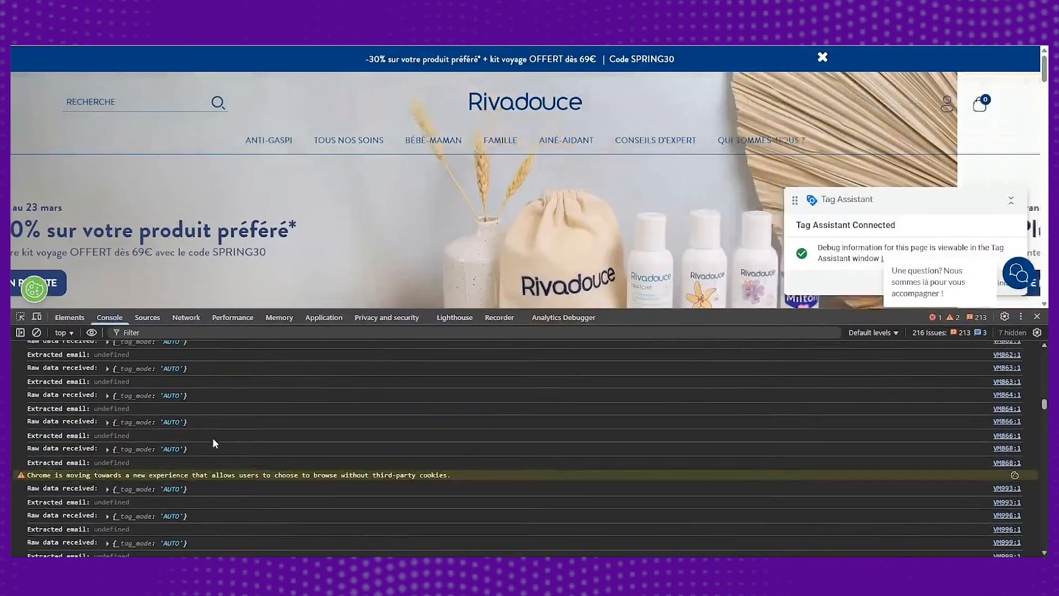
pyautogui.scroll(5, 163, 397)
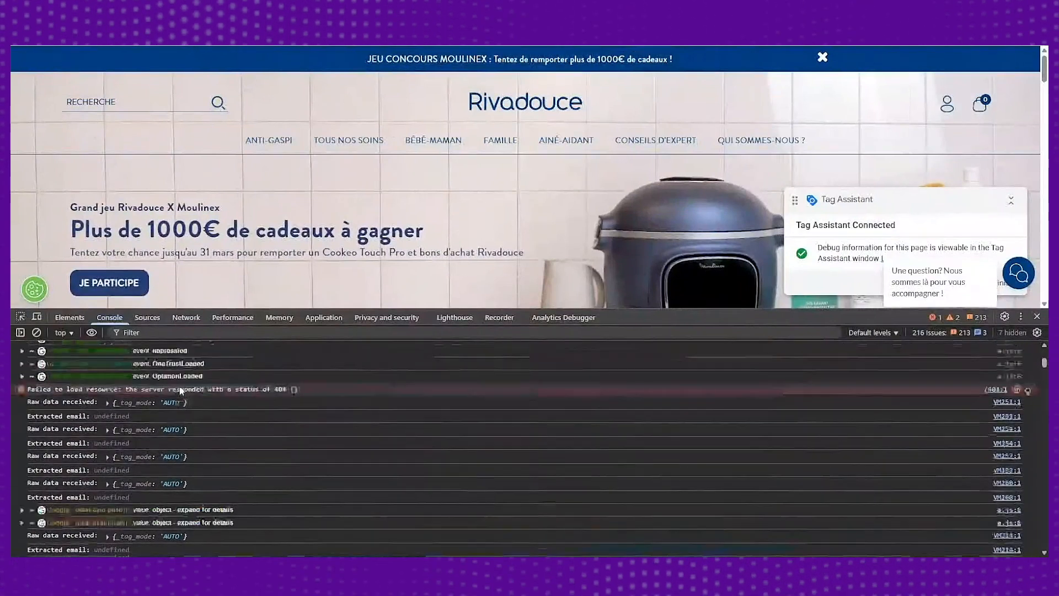
pyautogui.scroll(-2, 165, 472)
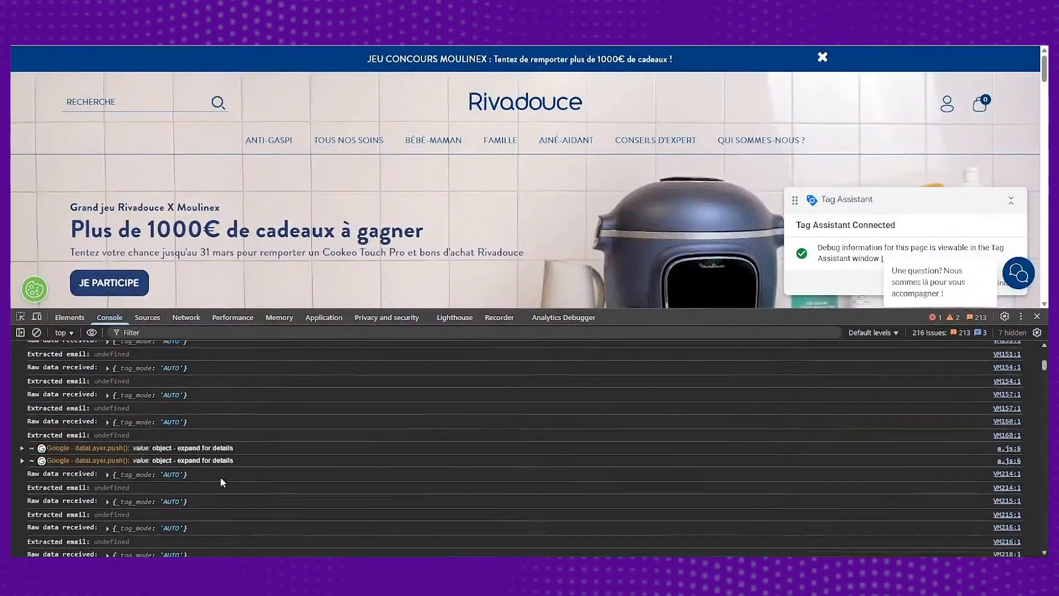
pyautogui.click(202, 332)
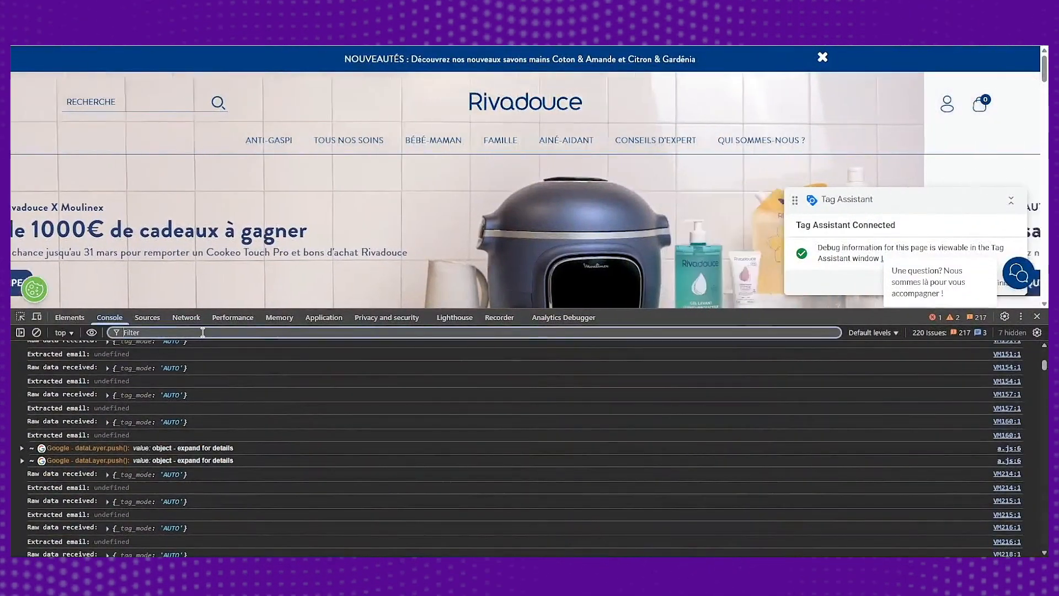
pyautogui.write('datala')
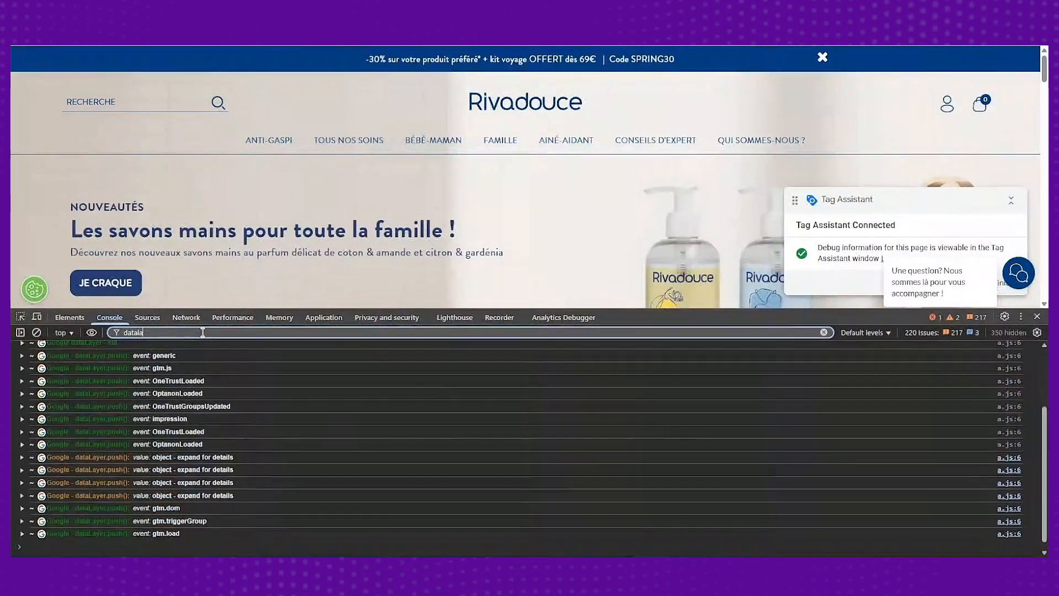
pyautogui.scroll(-1, 215, 458)
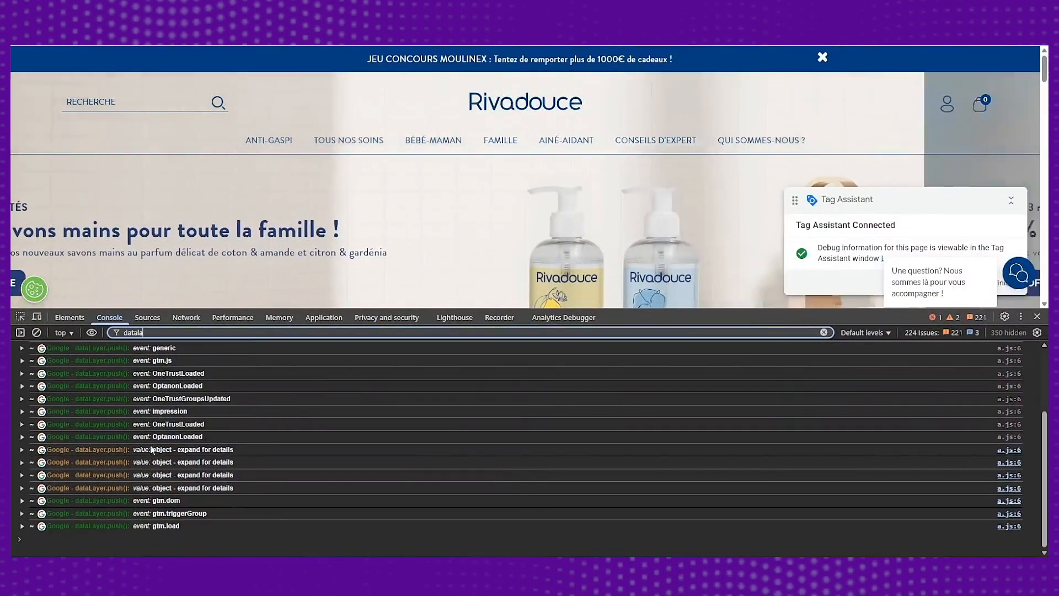
pyautogui.scroll(1, 164, 364)
pyautogui.scroll(2, 163, 364)
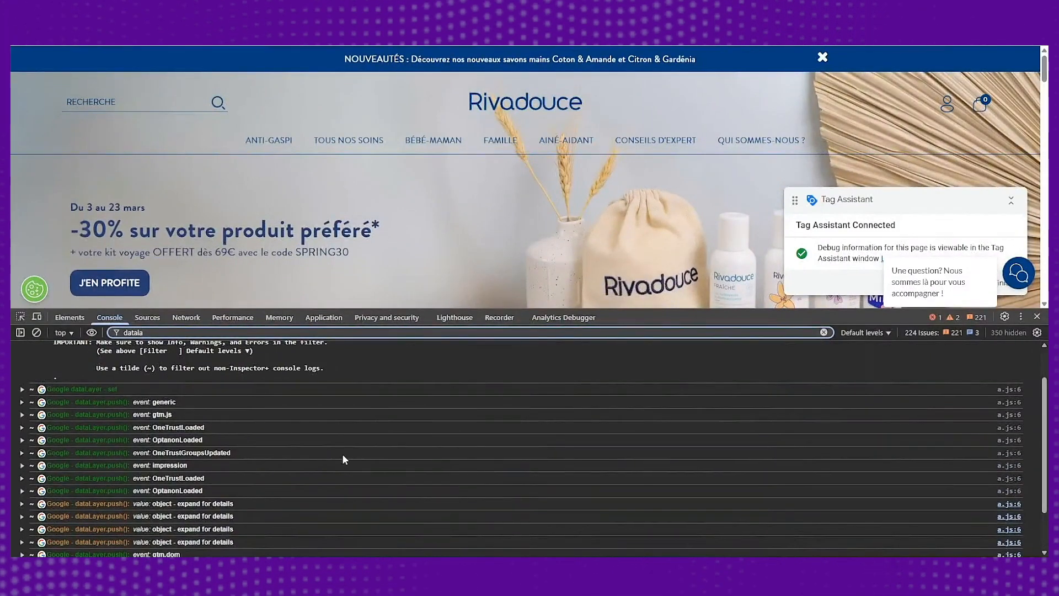
pyautogui.scroll(-3, 342, 454)
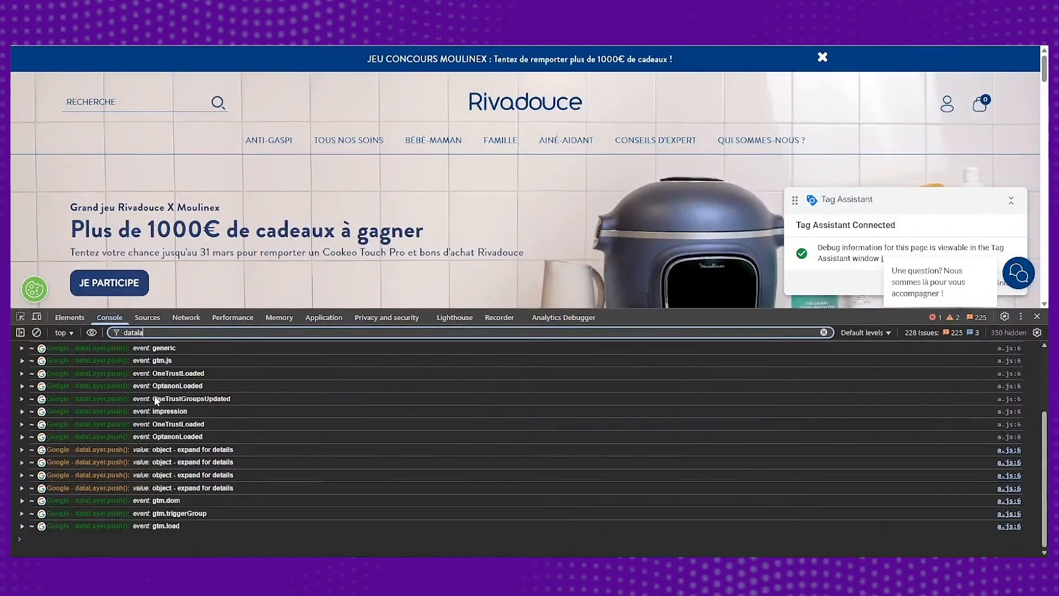
# - Inspect the OneTrustGroupsUpdated push in the console and check which consent groups OnetrustActiveGroups contains
pyautogui.click(156, 400)
pyautogui.moveTo(149, 437); pyautogui.dragTo(232, 445)
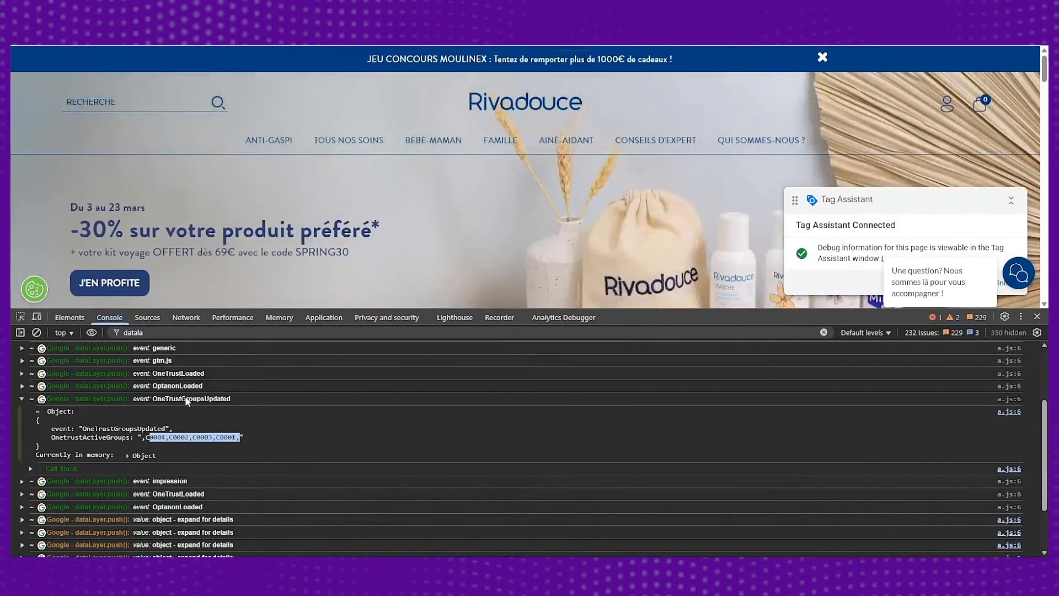
pyautogui.click(154, 437)
pyautogui.moveTo(160, 439); pyautogui.dragTo(193, 443)
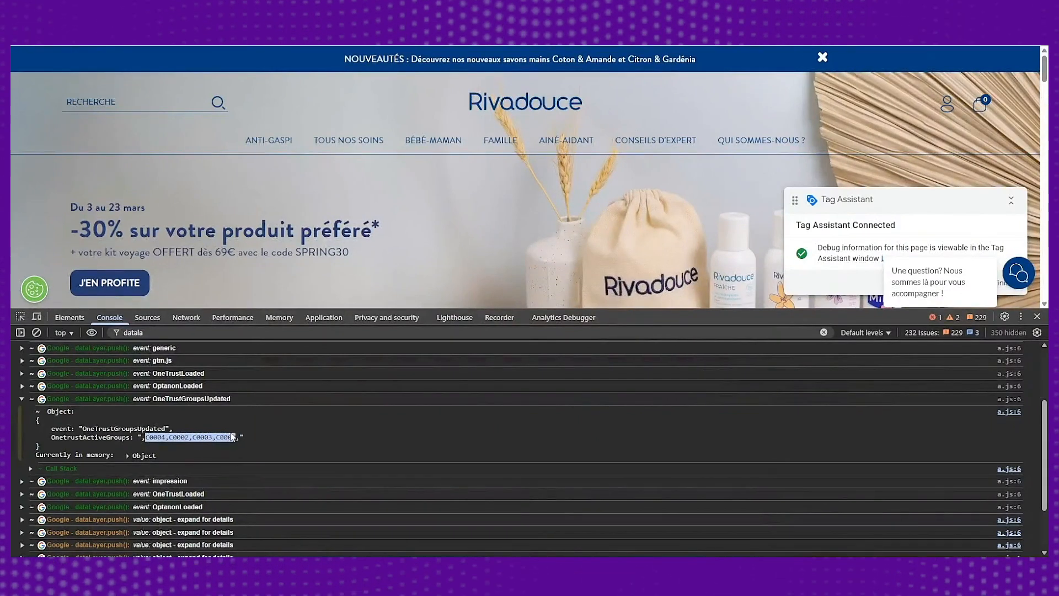
pyautogui.click(203, 400)
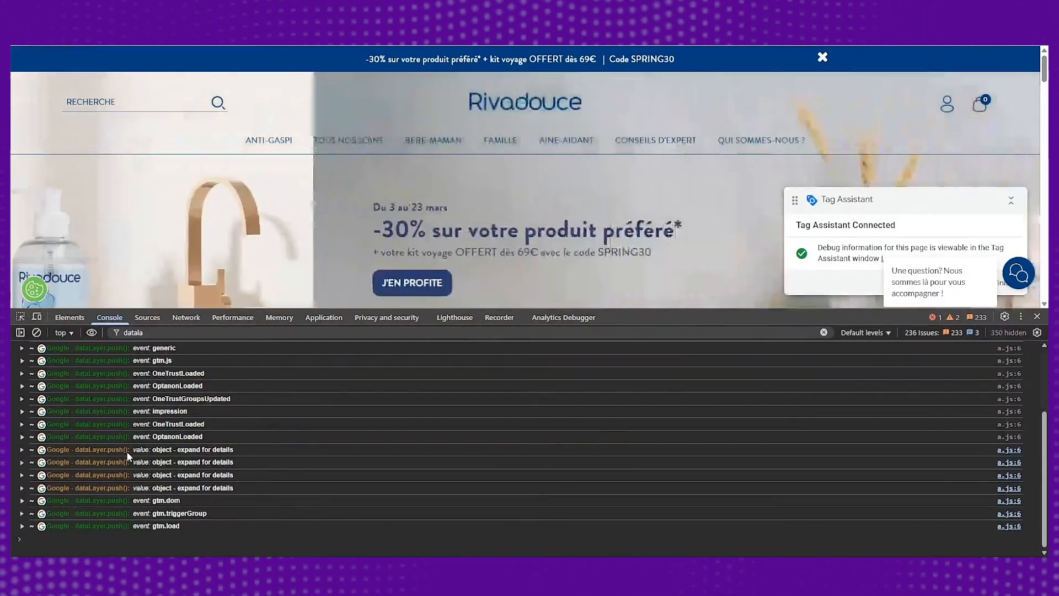
# - Examine the consent settings in the first value-object push, the Google default consent event
pyautogui.click(142, 450)
pyautogui.scroll(-2, 149, 441)
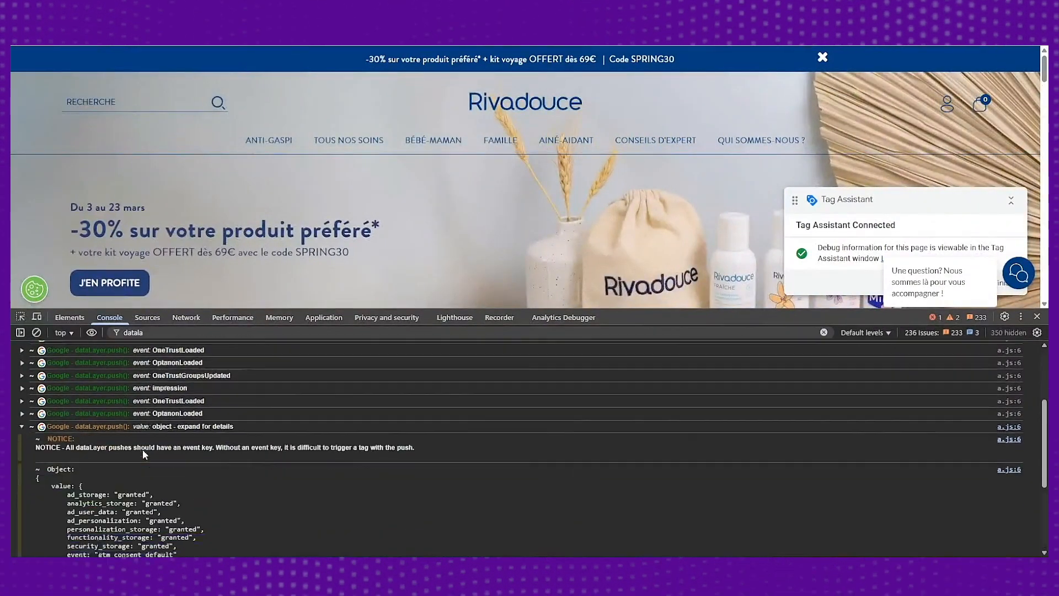
pyautogui.scroll(1, 163, 401)
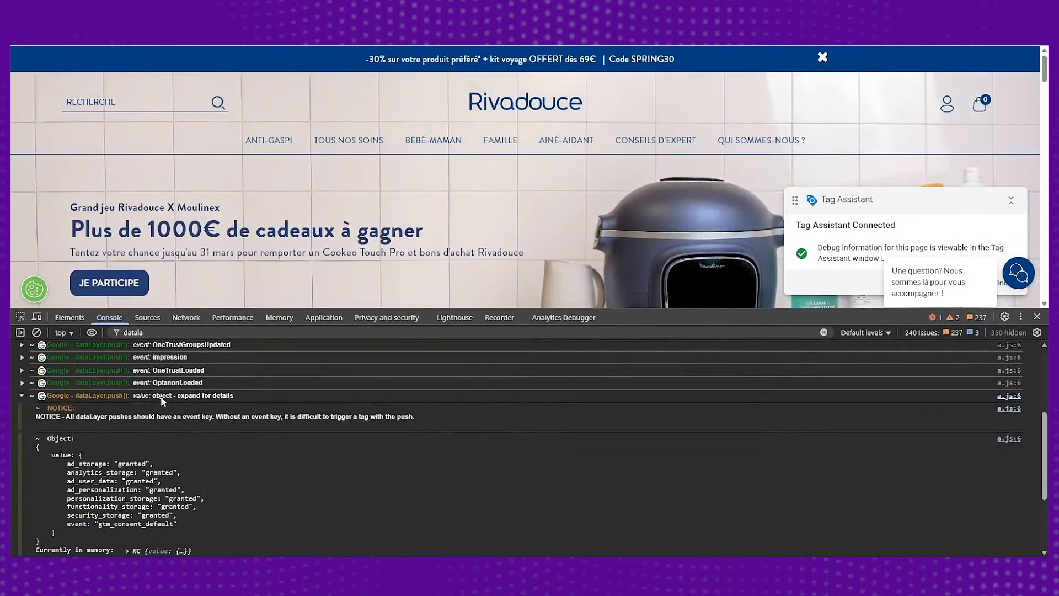
pyautogui.click(162, 397)
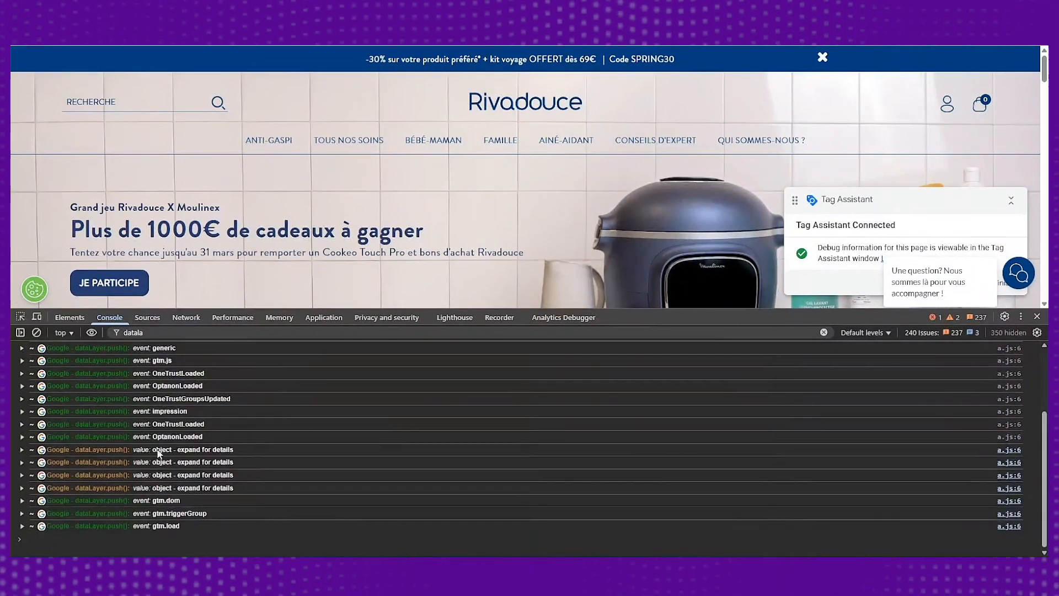
# - Check the gtm_consent_update push and examine the structure of the uet_consent_default push
pyautogui.click(146, 474)
pyautogui.scroll(-5, 205, 428)
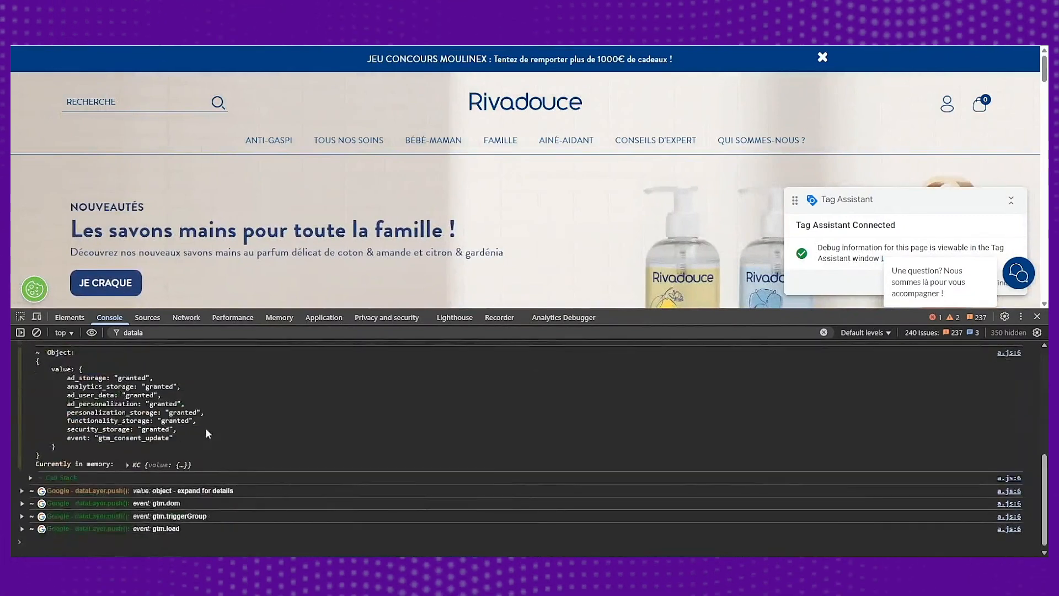
pyautogui.scroll(3, 171, 439)
pyautogui.click(165, 366)
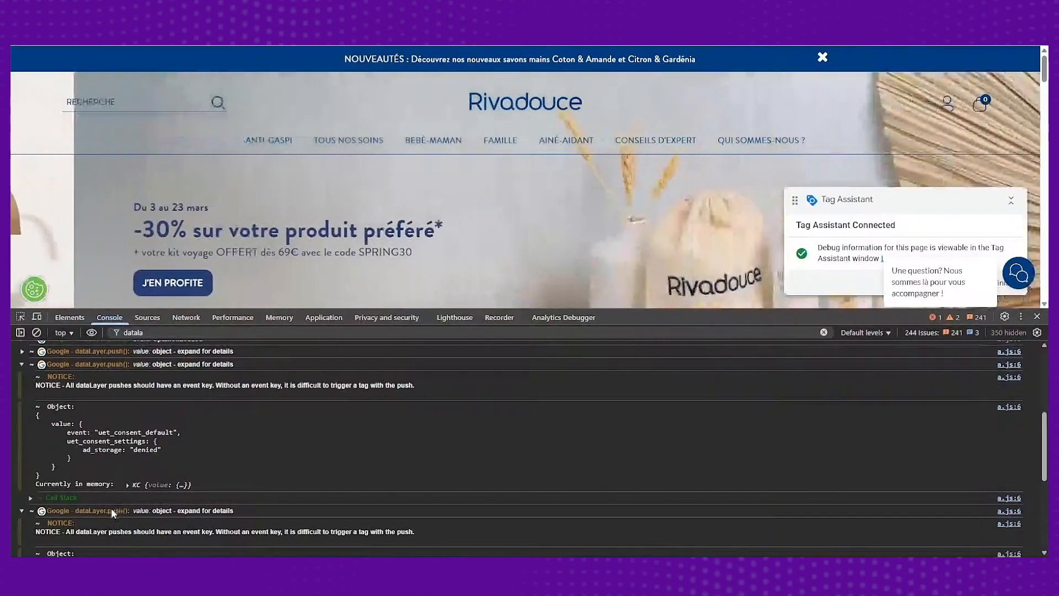
pyautogui.click(112, 509)
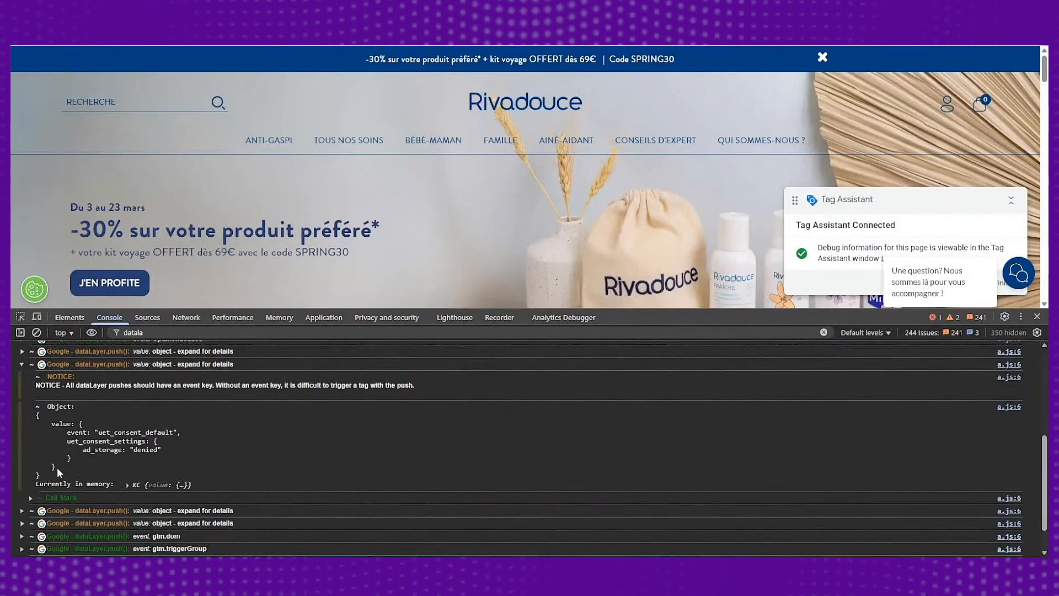
pyautogui.moveTo(45, 478); pyautogui.dragTo(34, 418)
pyautogui.click(113, 450)
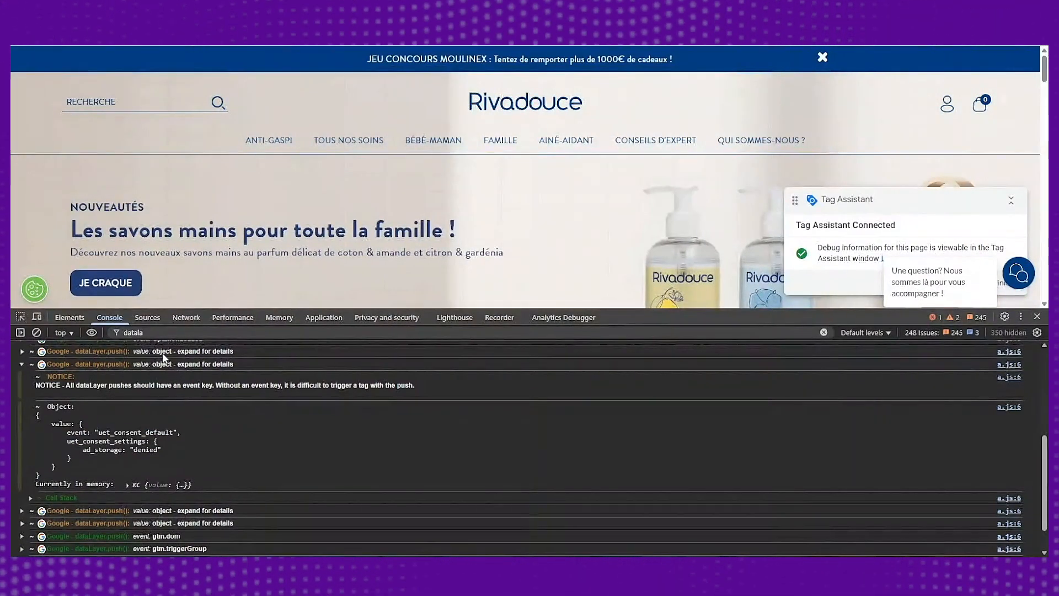
# - Compare the settings of the gtm_consent_default push with those of the uet_consent_default push
pyautogui.scroll(3, 153, 440)
pyautogui.scroll(-1, 154, 441)
pyautogui.scroll(2, 137, 433)
pyautogui.scroll(-1, 132, 450)
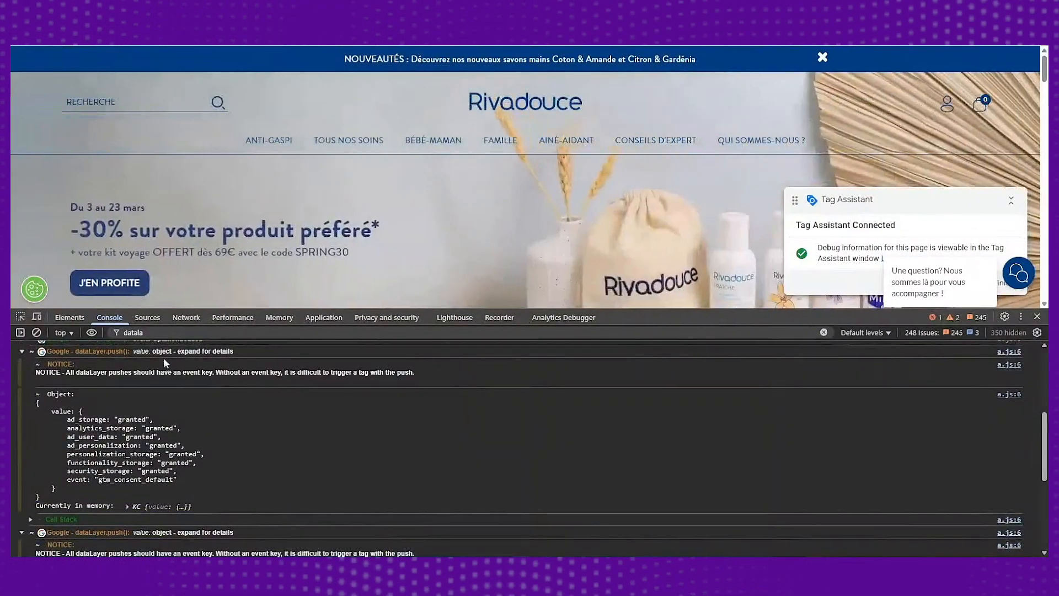
pyautogui.scroll(-3, 167, 353)
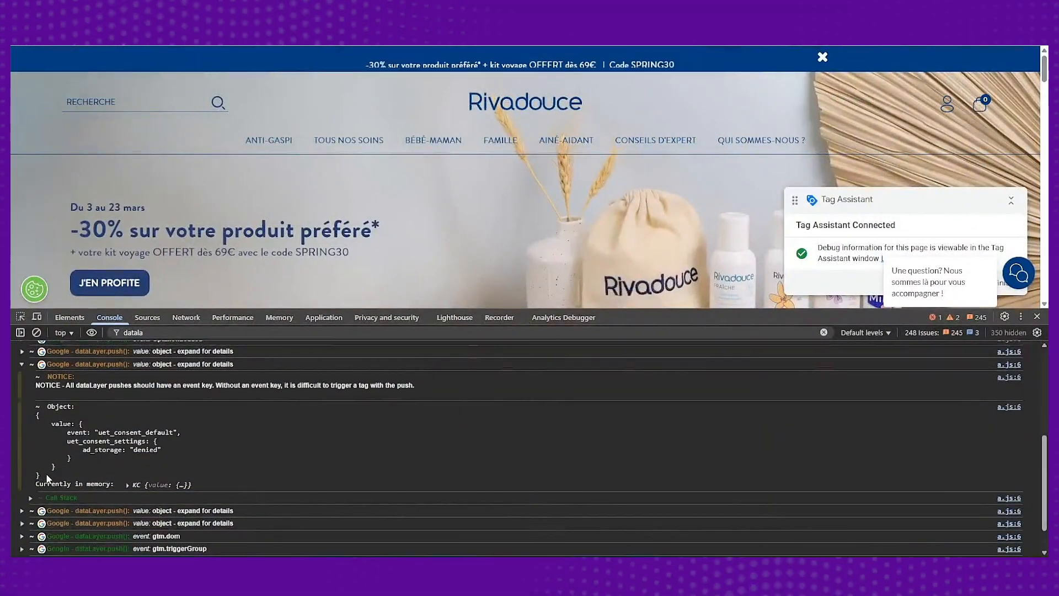
pyautogui.moveTo(45, 478); pyautogui.dragTo(40, 415)
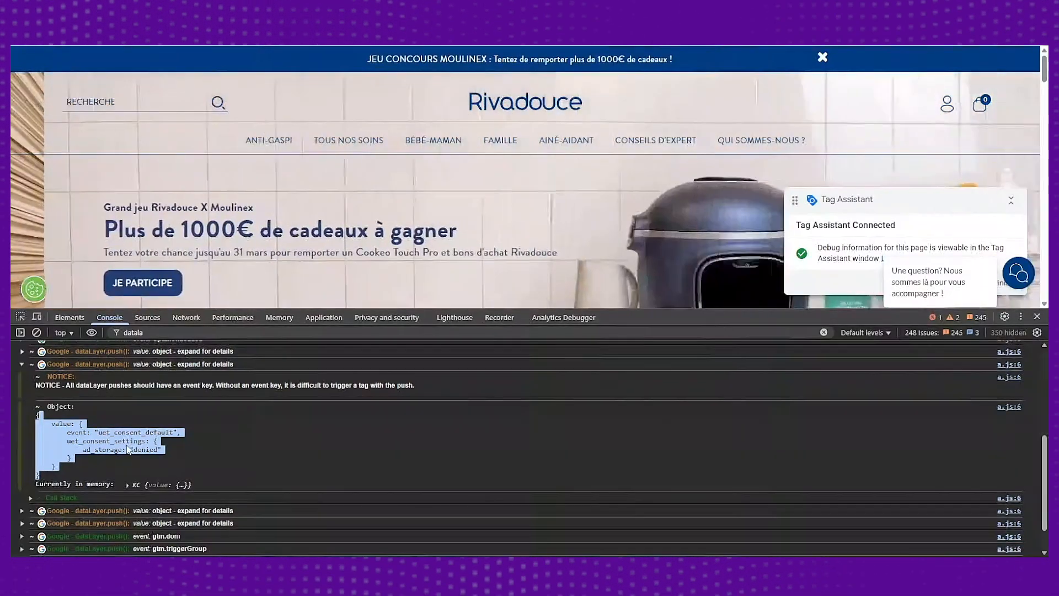
pyautogui.click(131, 460)
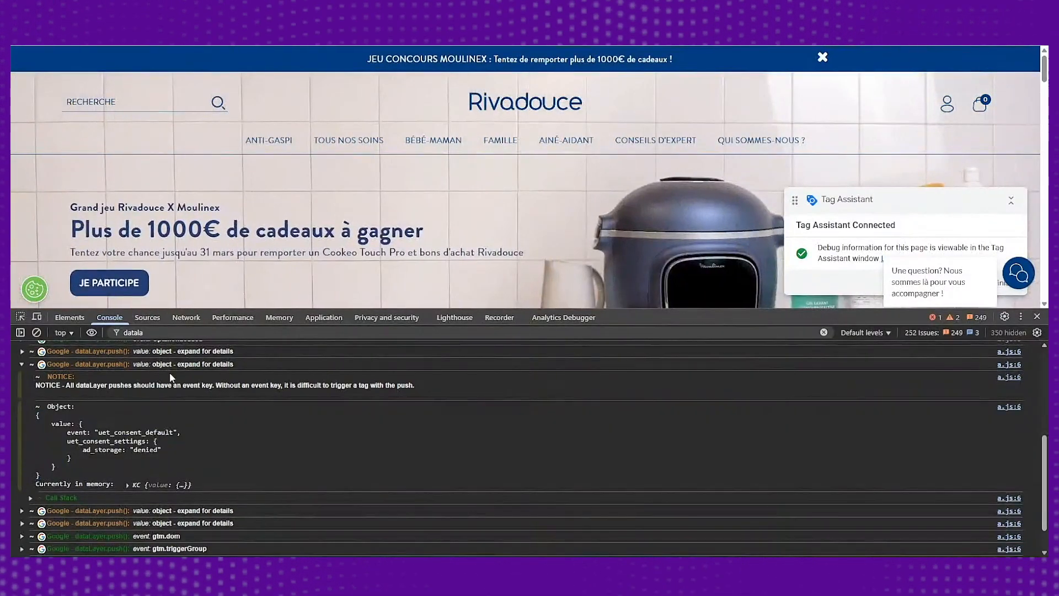
# - Compare the ad_storage value in the uet_consent_default push with the one in the uet_consent_update push
pyautogui.click(169, 365)
pyautogui.click(148, 488)
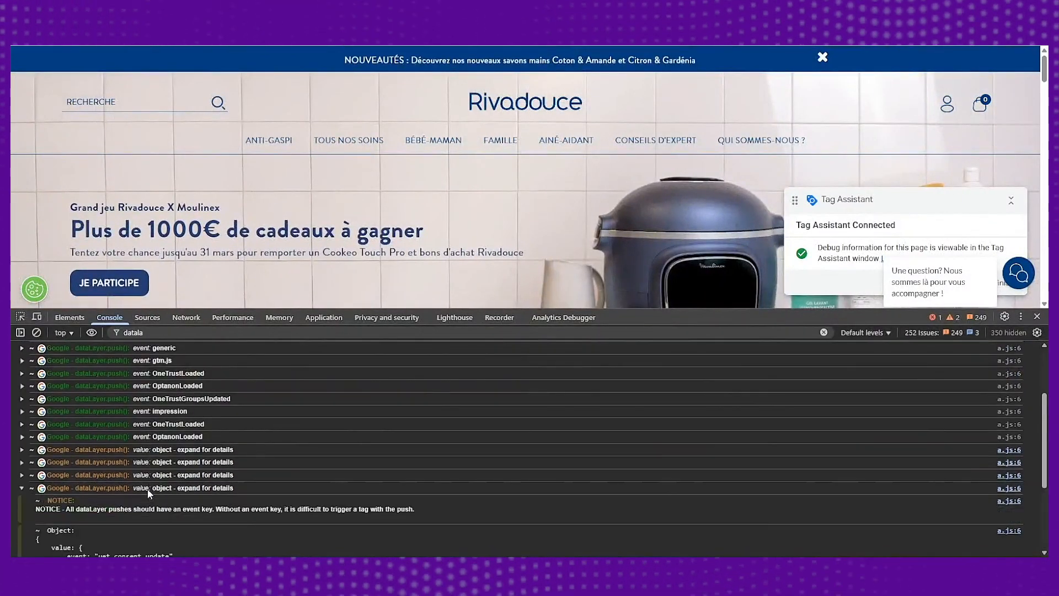
pyautogui.scroll(3, 138, 419)
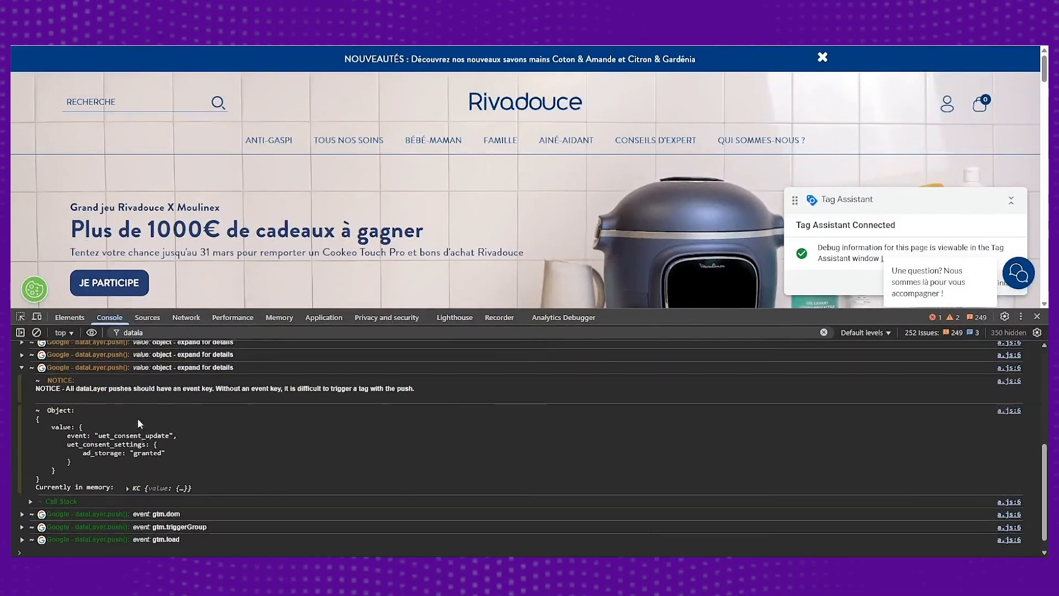
pyautogui.click(161, 393)
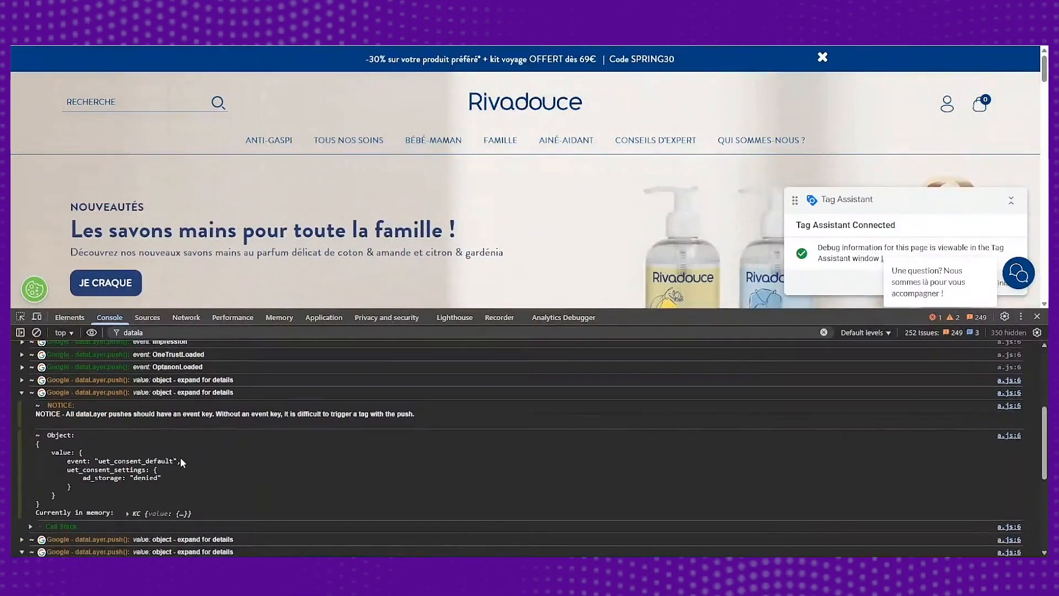
pyautogui.scroll(-2, 180, 456)
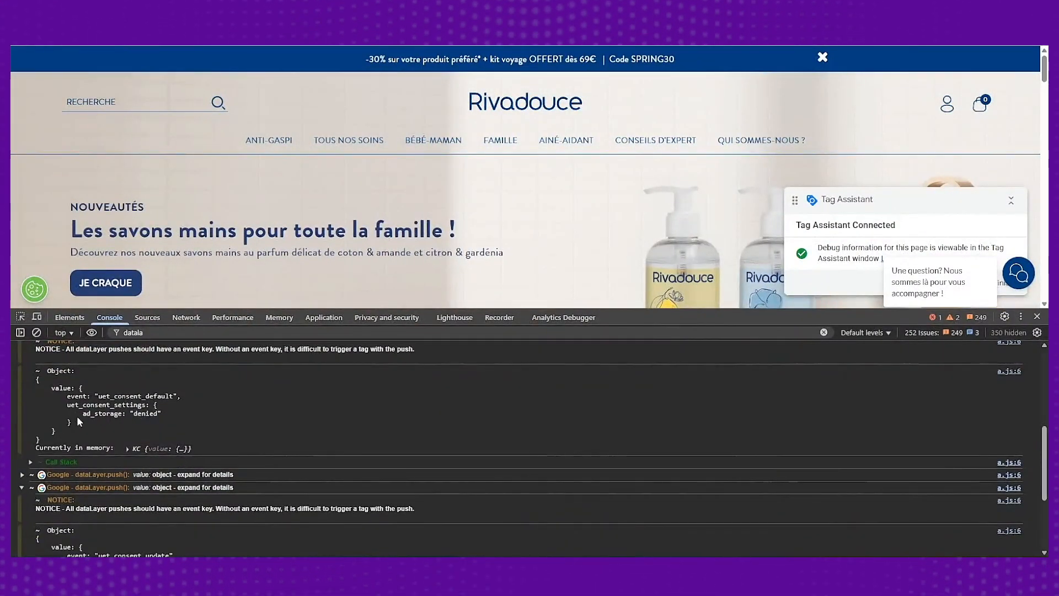
pyautogui.moveTo(83, 413); pyautogui.dragTo(121, 414)
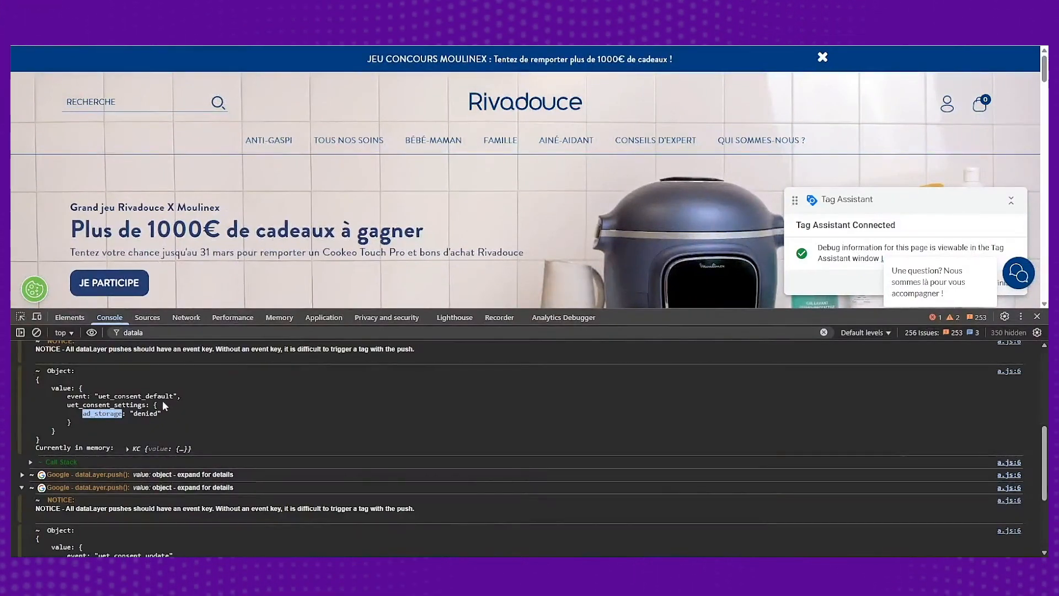
pyautogui.scroll(-5, 162, 399)
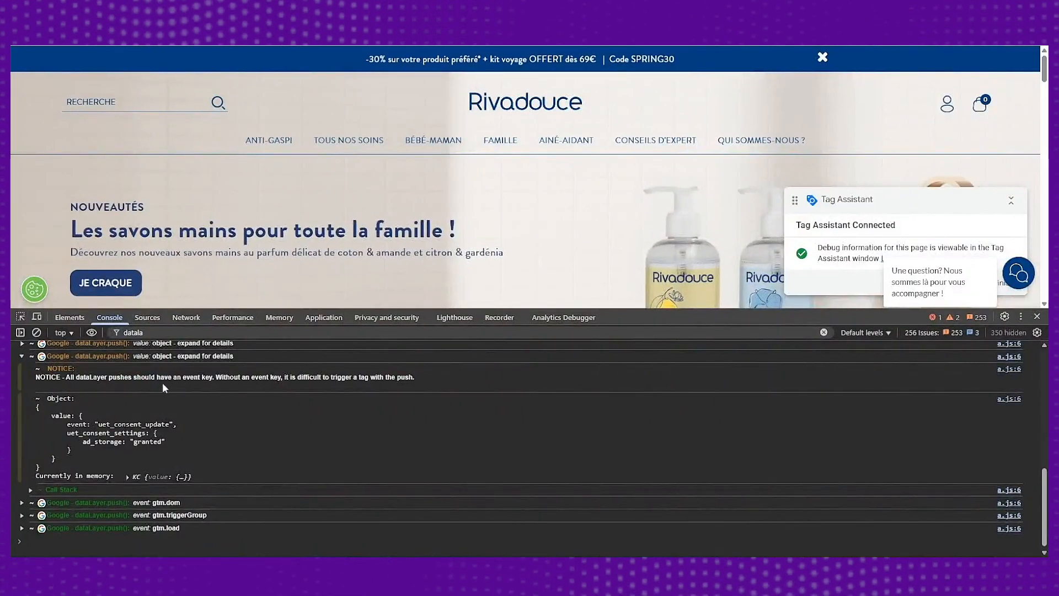
pyautogui.moveTo(166, 439); pyautogui.dragTo(128, 442)
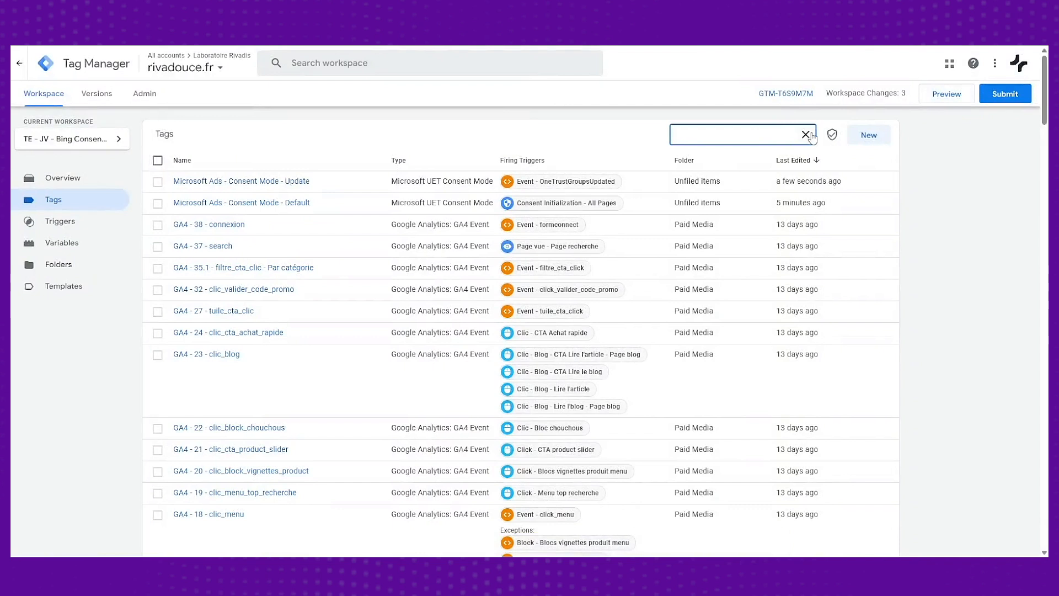
# - Search the Tag Manager tag list for "microsoft" and for "bing ads"
pyautogui.write('micrs')
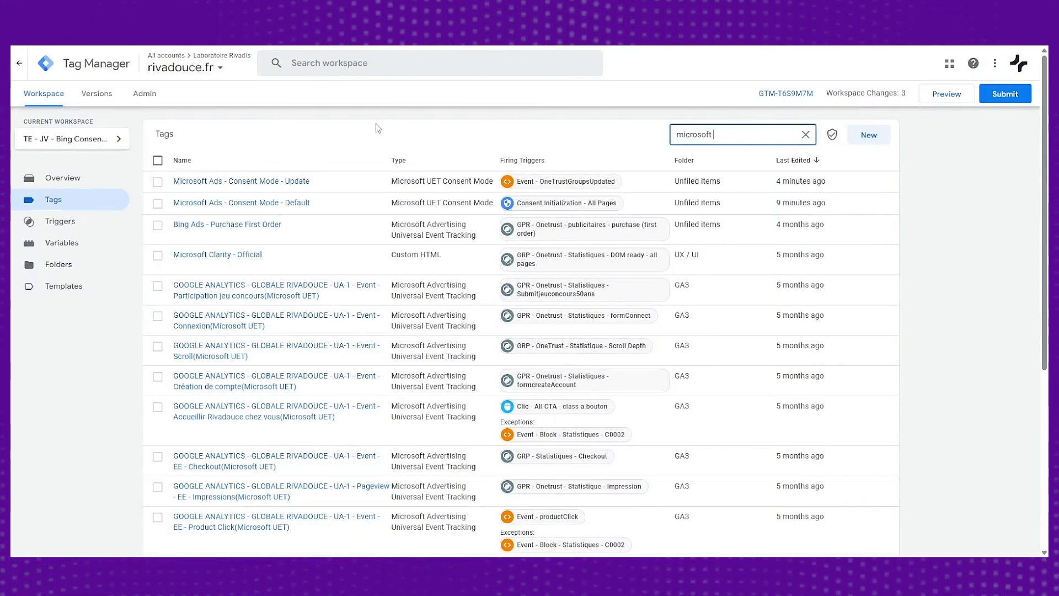
pyautogui.hotkey('ctrl', 'a')
pyautogui.write('bing ads')
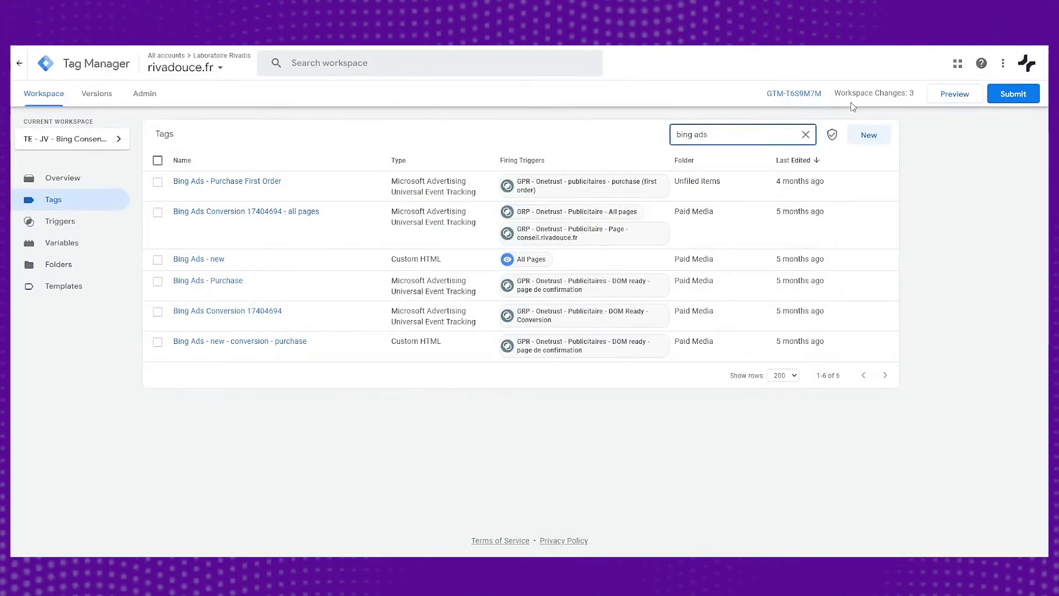
# - Remove both OneTrust trigger groups from the firing triggers of the Bing Ads Conversion tag for all pages
pyautogui.click(289, 220)
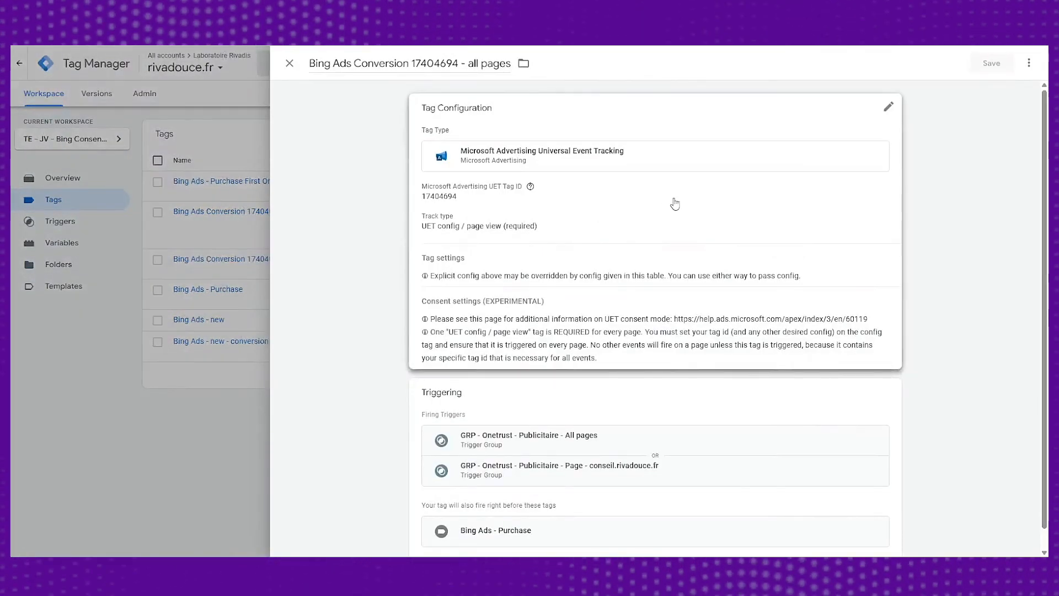
pyautogui.scroll(-1, 751, 342)
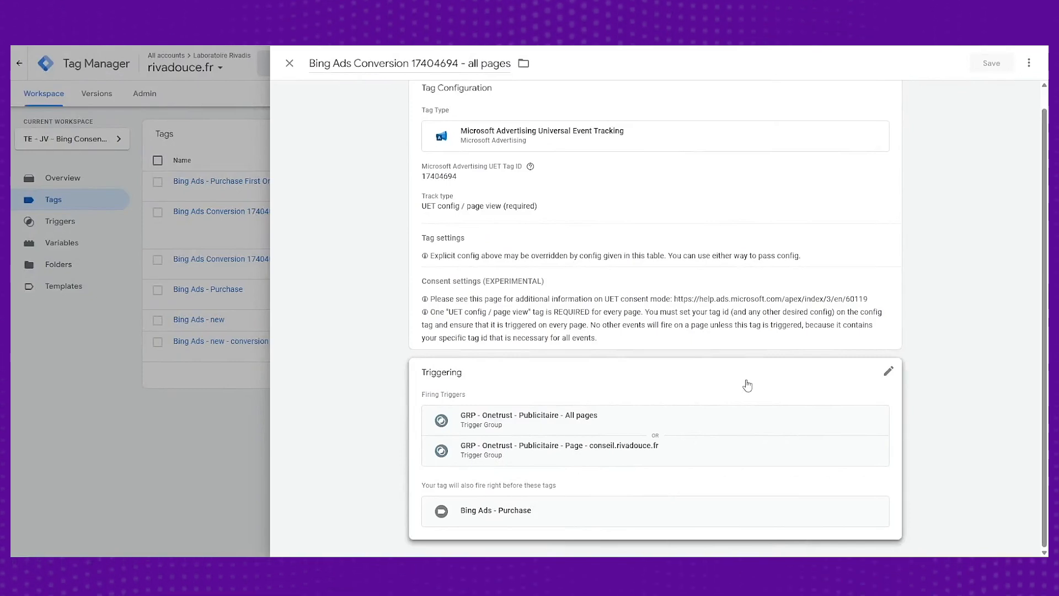
pyautogui.click(847, 375)
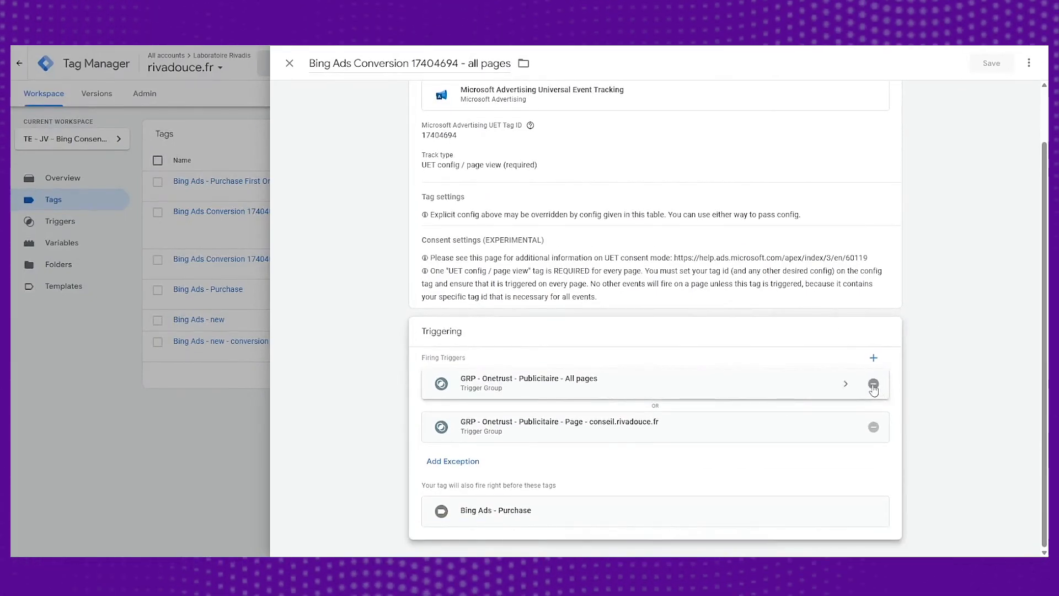
pyautogui.click(873, 385)
pyautogui.click(874, 427)
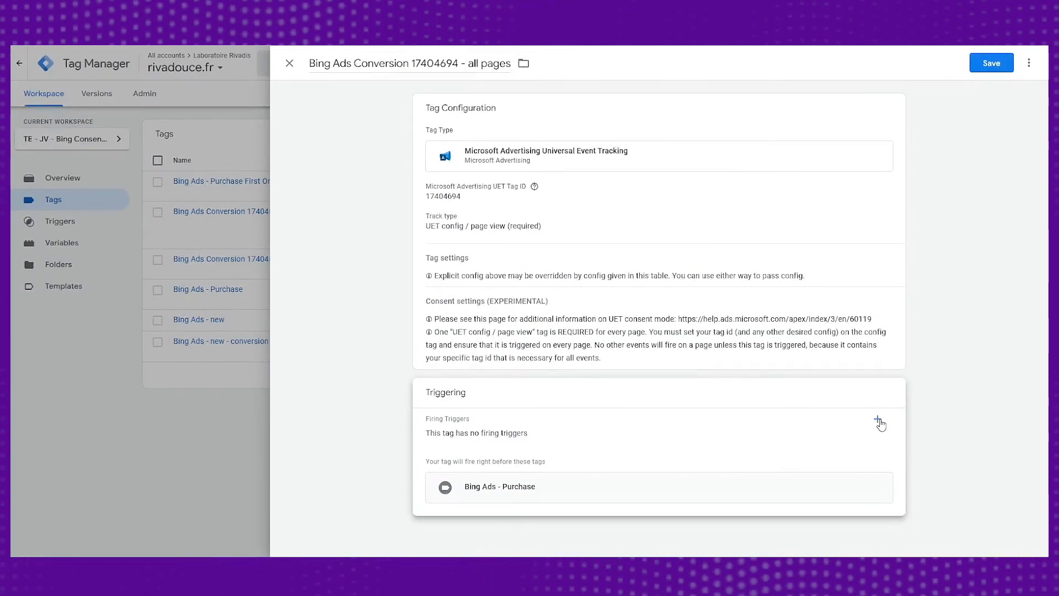
# - Create the Custom Event trigger "Event - uet_consent_update" with event name uet_consent_update for the all-pages tag, and save both
pyautogui.click(878, 420)
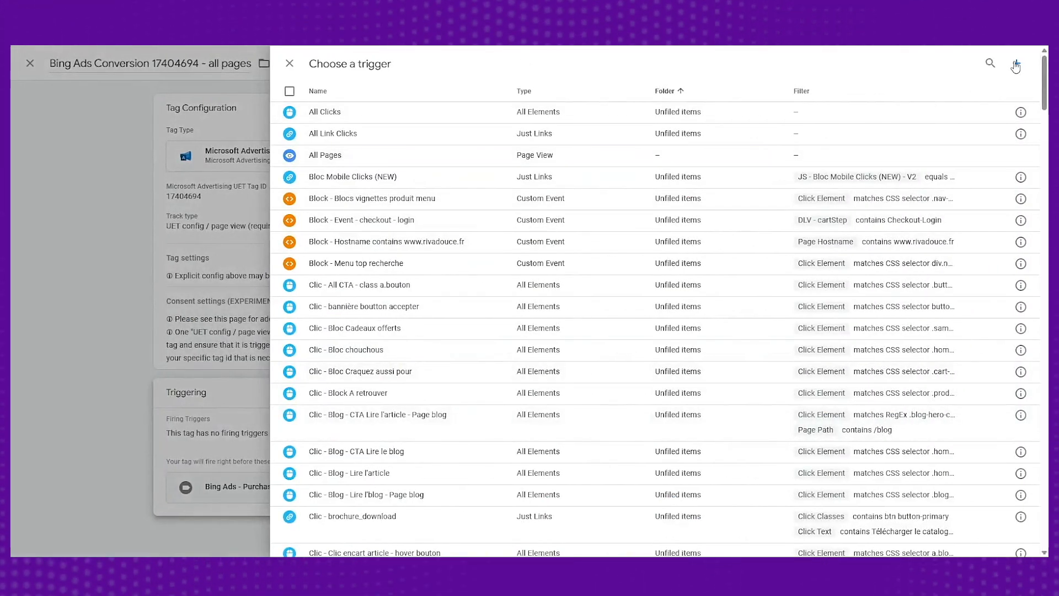
pyautogui.click(1016, 65)
pyautogui.click(349, 64)
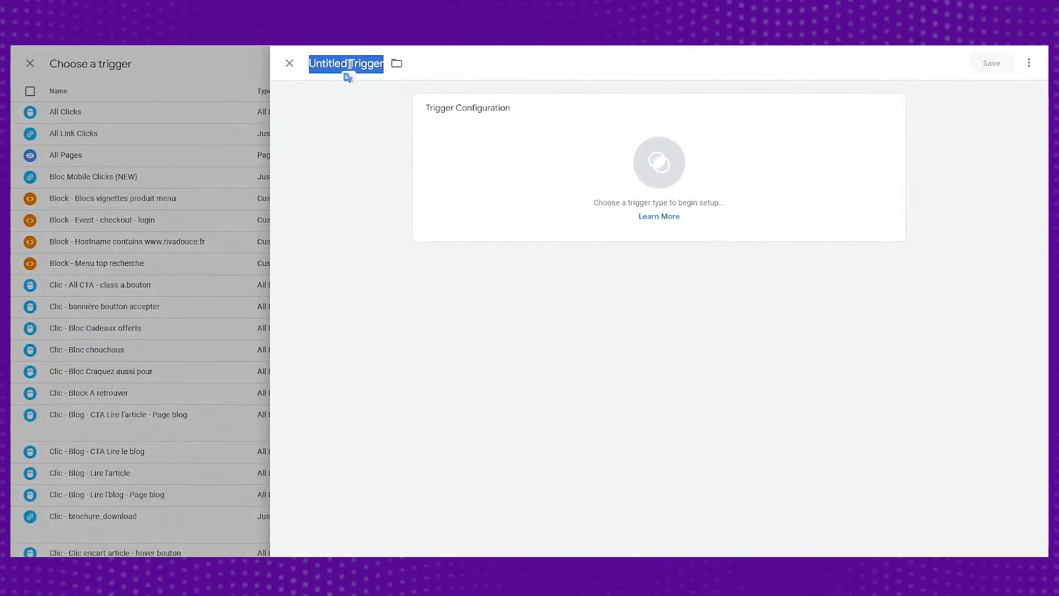
pyautogui.write('Event - uet_consent_update')
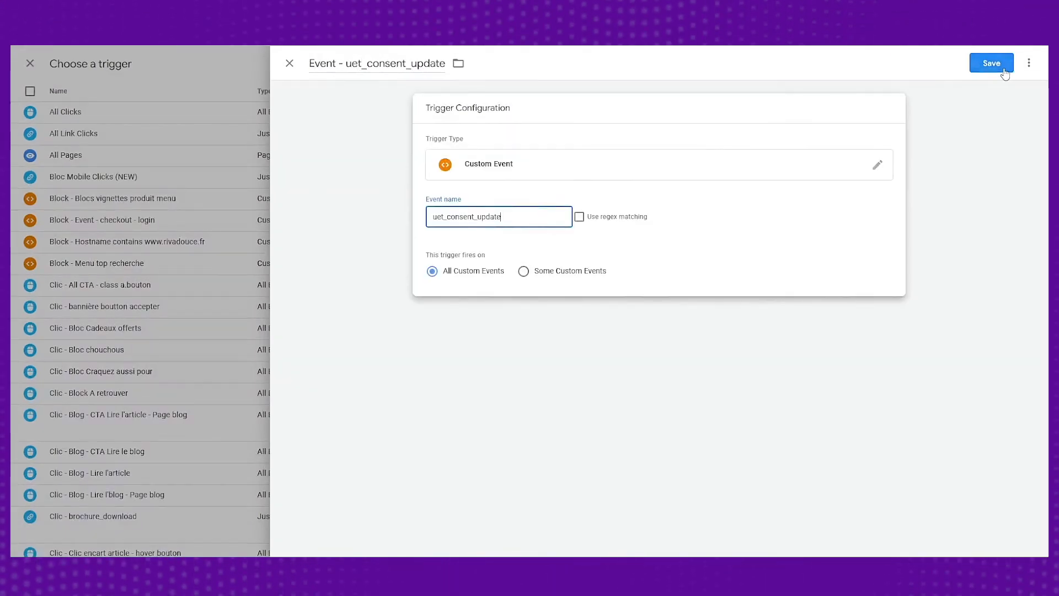
pyautogui.click(993, 63)
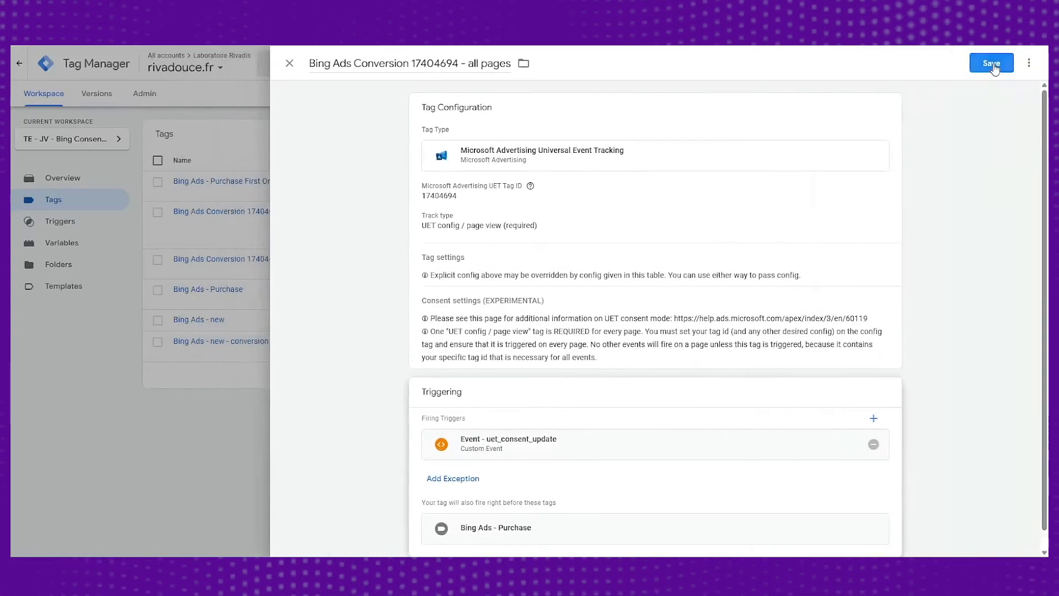
pyautogui.click(991, 64)
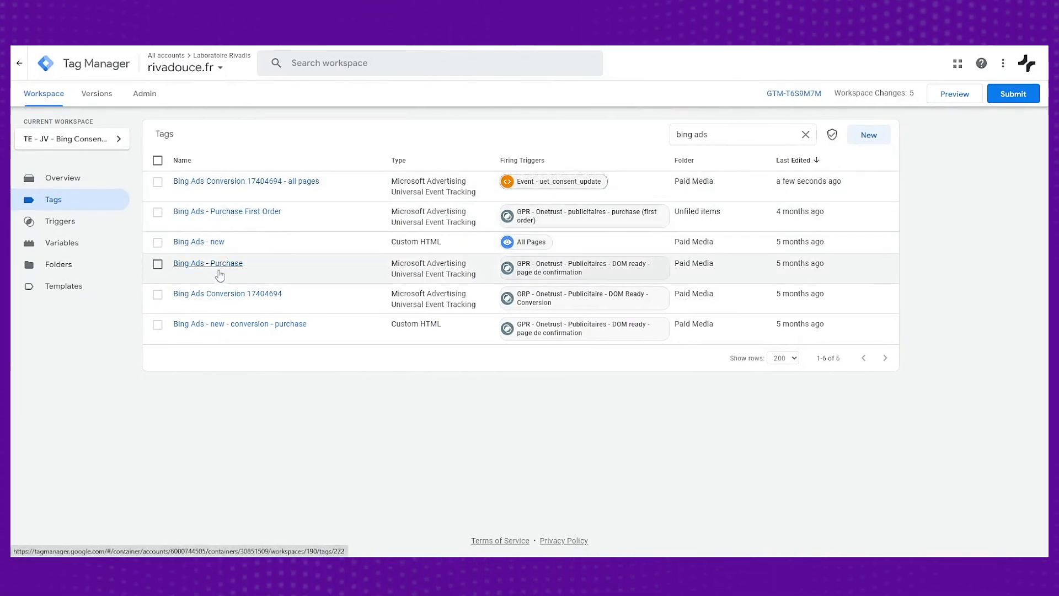
# - Remove the OneTrust DOM ready confirmation-page trigger group from the Bing Ads - Purchase tag
pyautogui.click(223, 265)
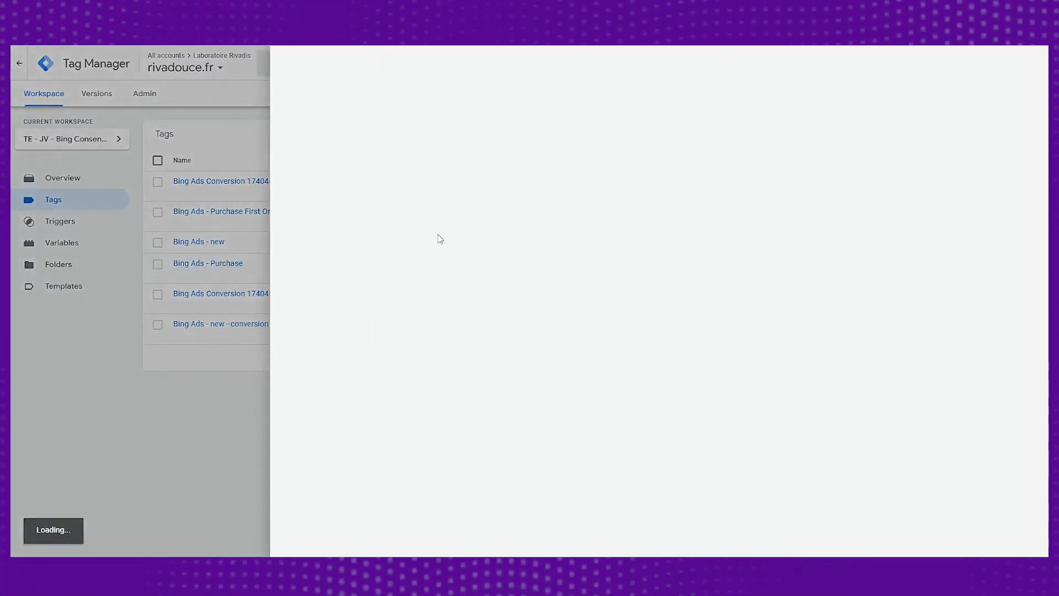
pyautogui.scroll(-1, 606, 359)
pyautogui.scroll(-1, 697, 459)
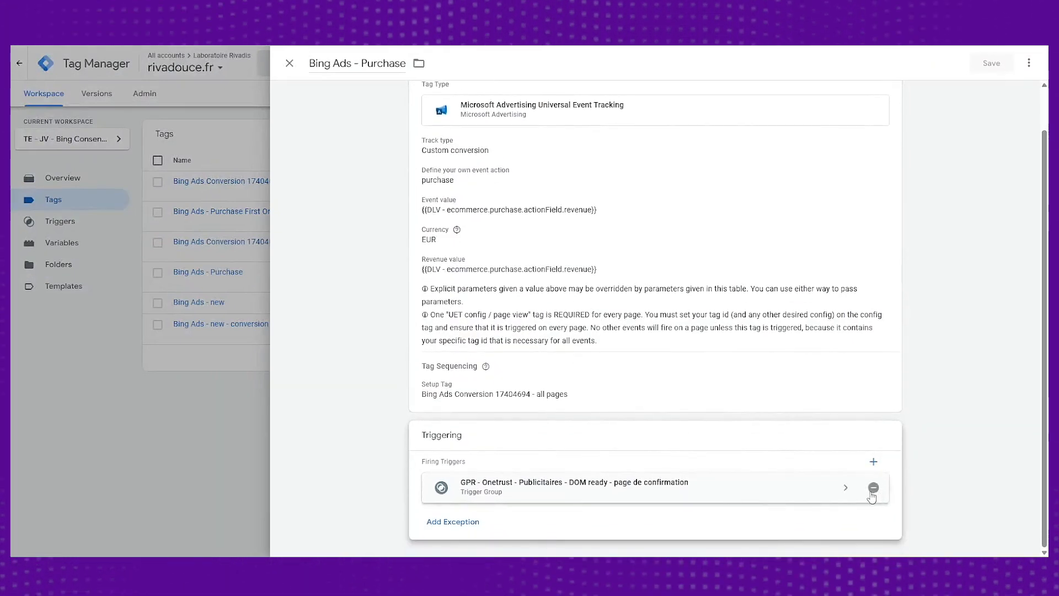
pyautogui.click(874, 487)
# - Add a new firing trigger to the Bing Ads - Purchase tag, named "Trigger Group - uet_consent_update + orderConfirmation"
pyautogui.click(680, 491)
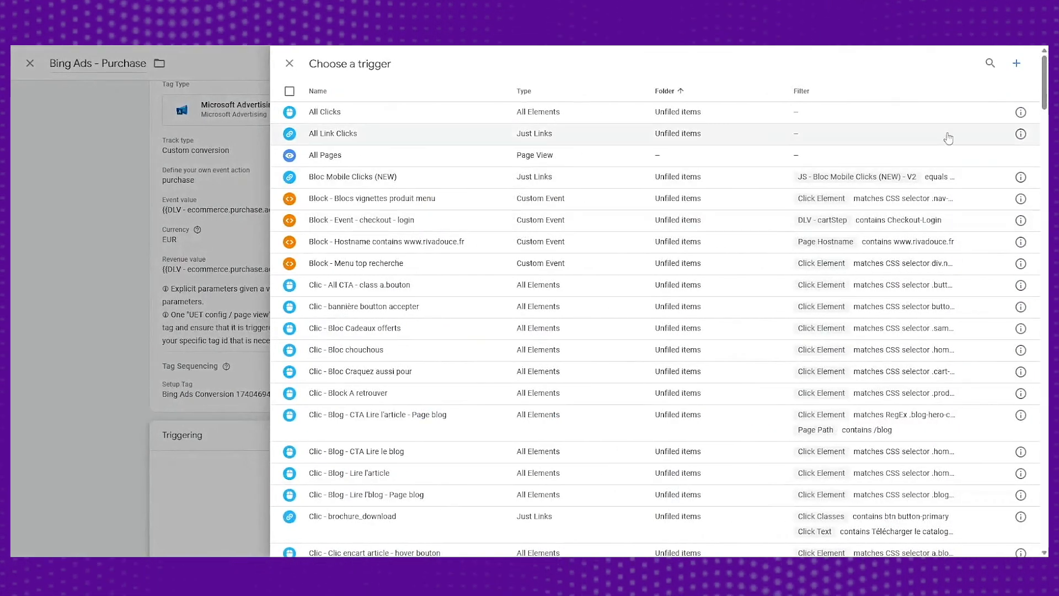
pyautogui.click(1016, 63)
pyautogui.tripleClick(336, 63)
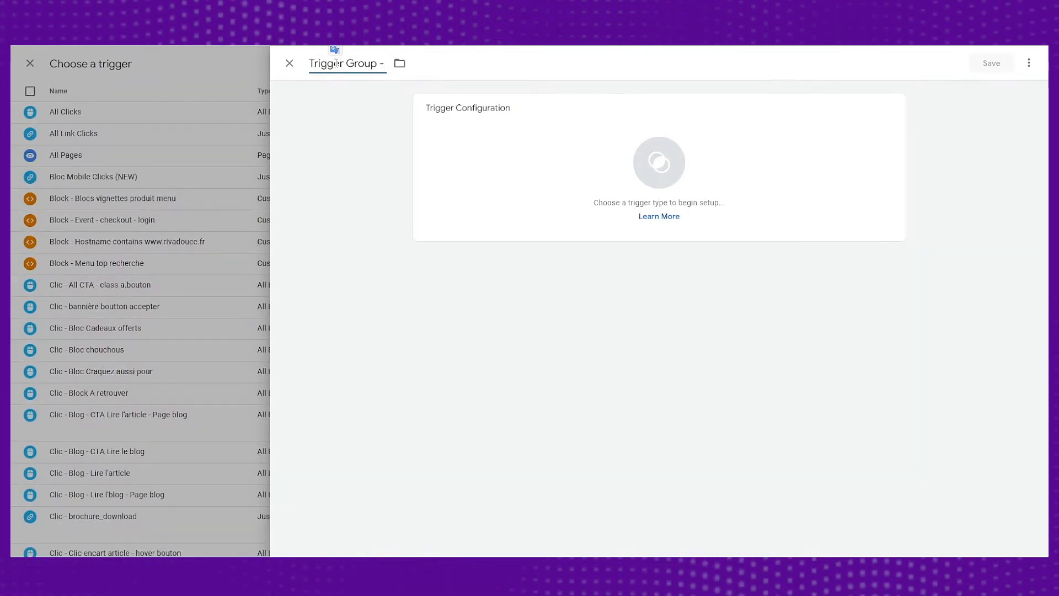
pyautogui.write('uet_')
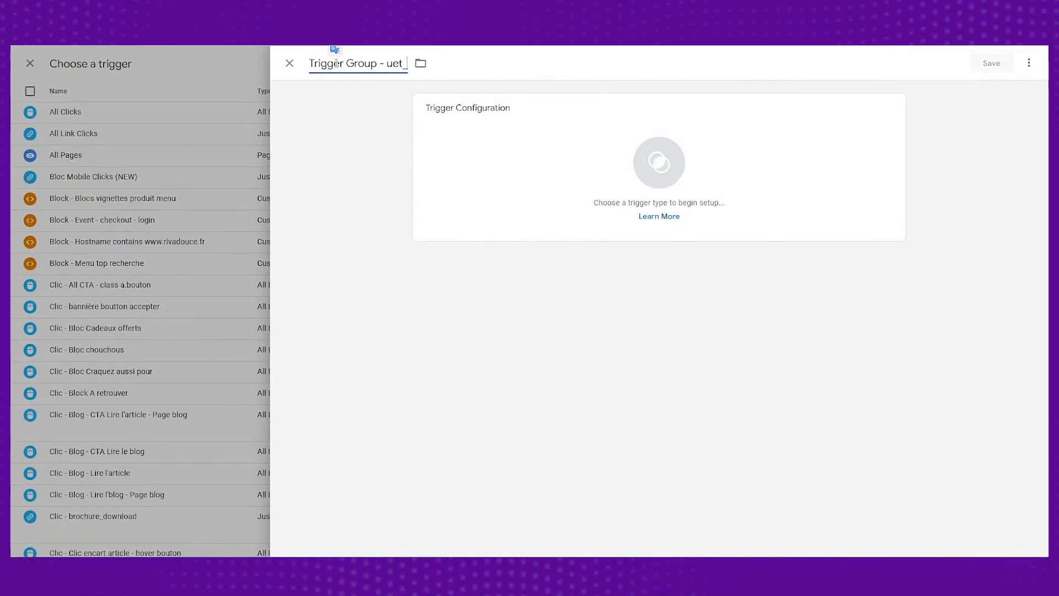
pyautogui.write('consent')
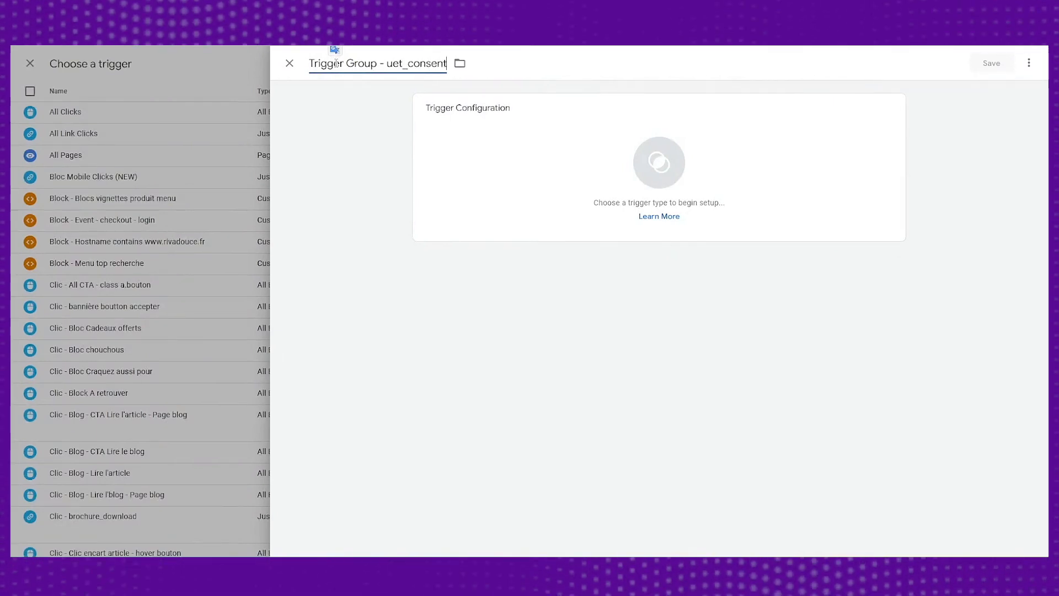
pyautogui.write('_update')
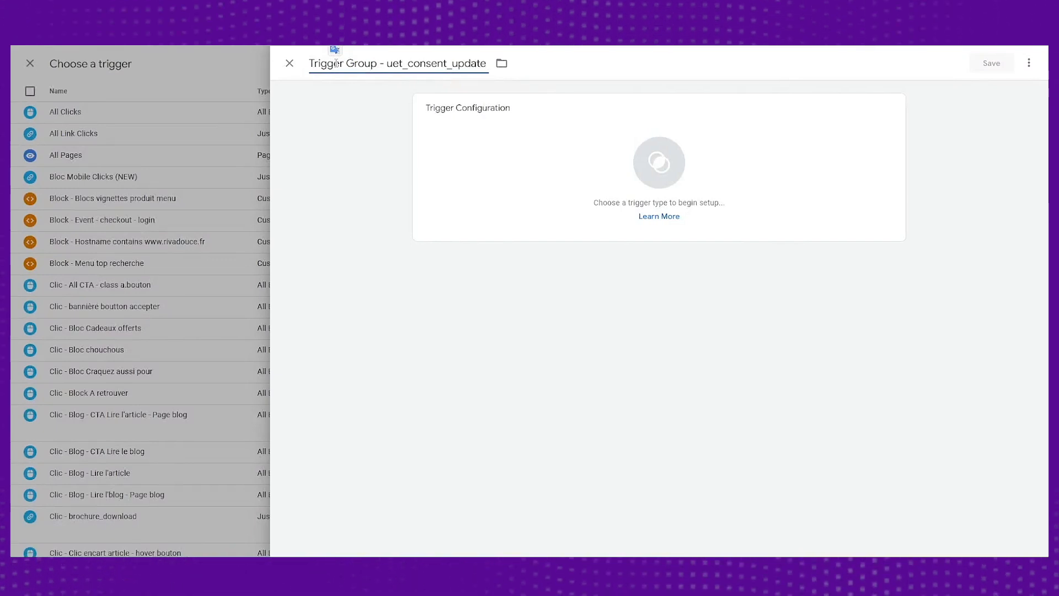
pyautogui.write(' + orde')
pyautogui.write('rCo')
pyautogui.write('nfiramtio')
pyautogui.press('BackSpace')
pyautogui.press('BackSpace')
pyautogui.press('BackSpace')
pyautogui.press('BackSpace')
pyautogui.press('BackSpace')
pyautogui.write('mation')
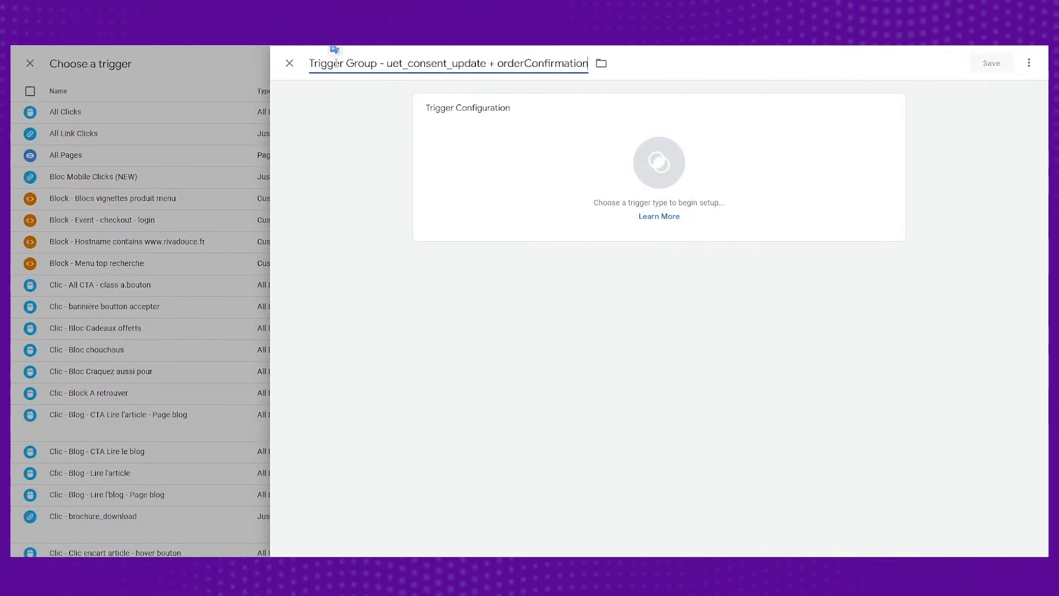
# - Set the new trigger's type to Trigger Group and include the "Event - uet_consent_update" trigger in it
pyautogui.click(603, 193)
pyautogui.scroll(-3, 883, 287)
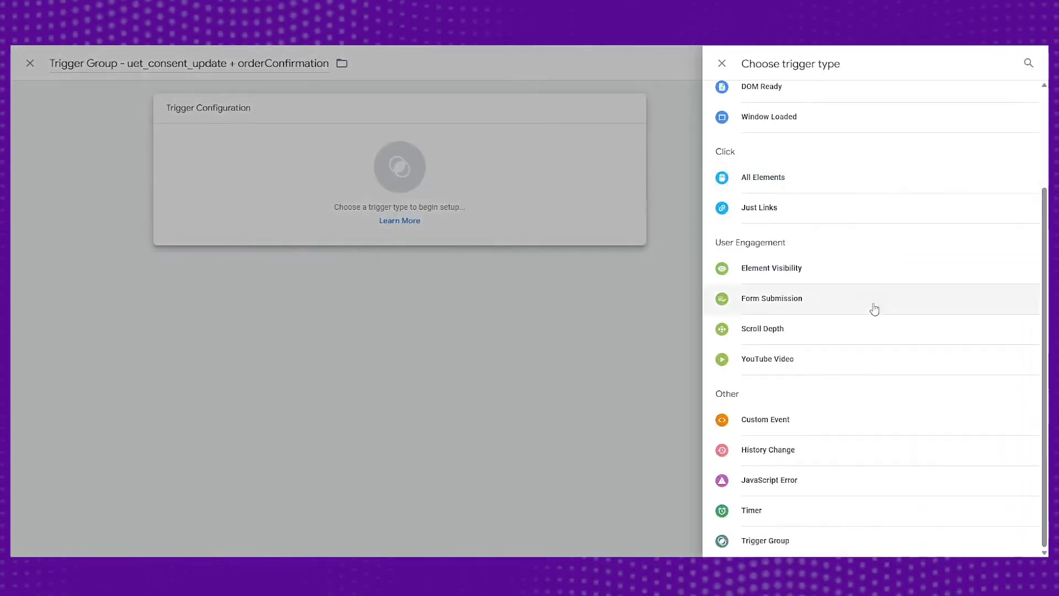
pyautogui.click(766, 542)
pyautogui.click(598, 234)
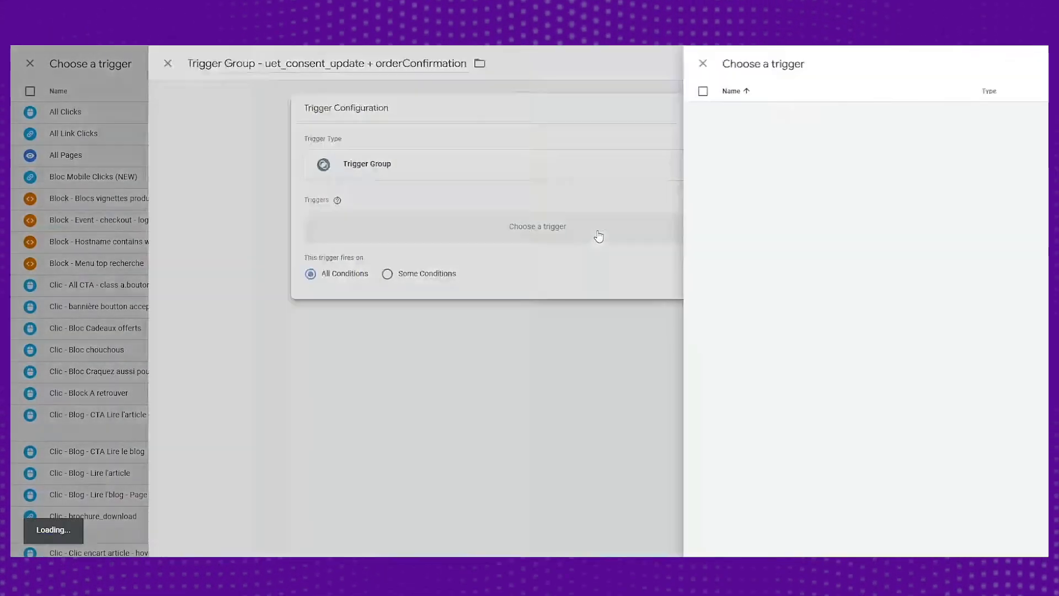
pyautogui.click(989, 64)
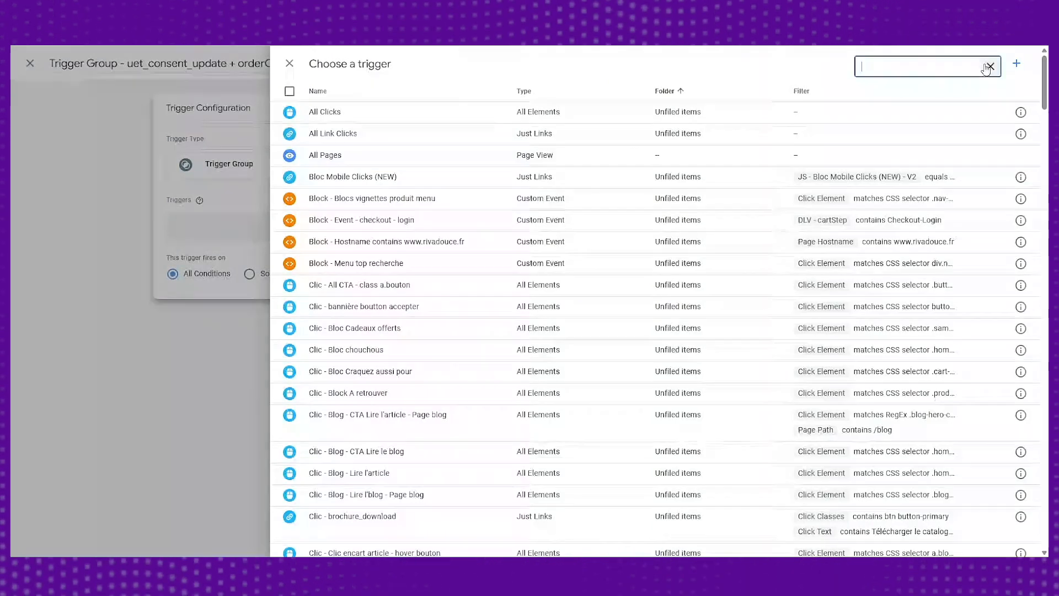
pyautogui.write('uet_')
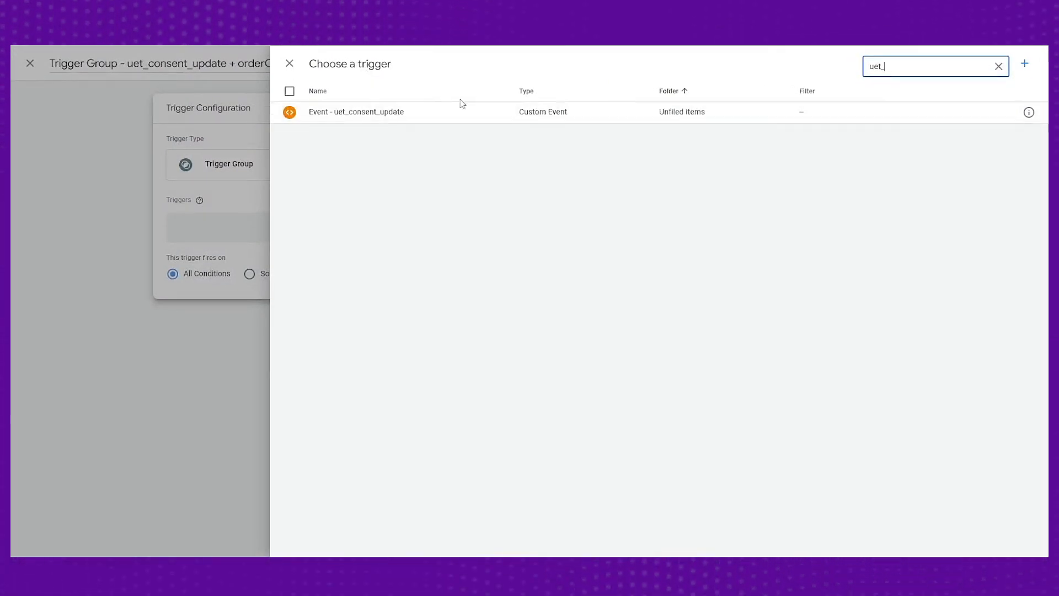
pyautogui.click(364, 114)
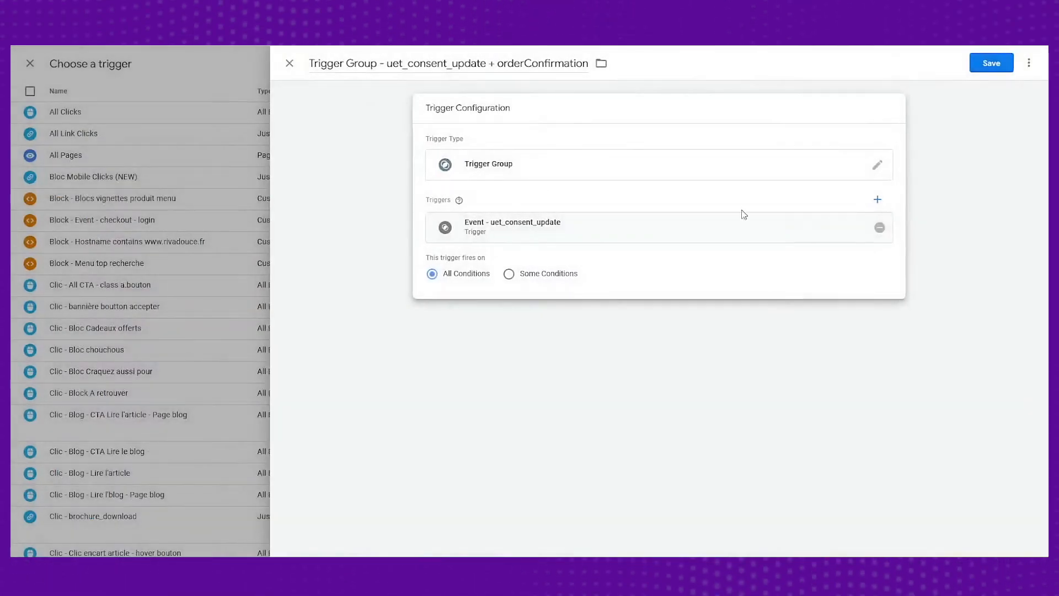
# - Add the "DOM Ready - Page de confirmation" trigger to the group, and save the trigger group and the Bing Ads - Purchase tag
pyautogui.click(877, 203)
pyautogui.click(990, 66)
pyautogui.write('order')
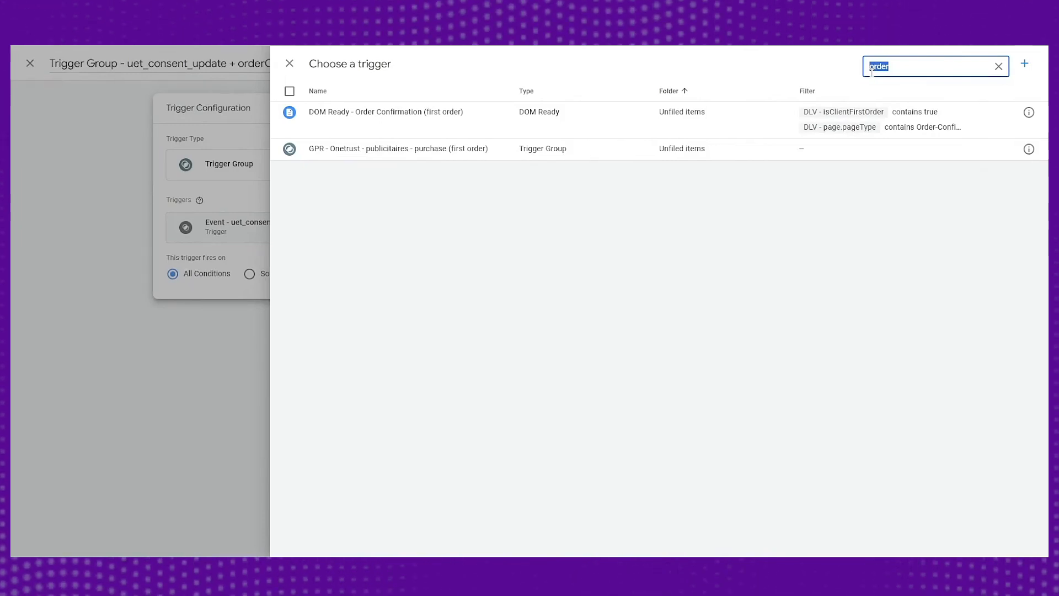
pyautogui.write('cnfirm')
pyautogui.press('BackSpace')
pyautogui.press('BackSpace')
pyautogui.press('BackSpace')
pyautogui.press('BackSpace')
pyautogui.press('BackSpace')
pyautogui.write('onfirm')
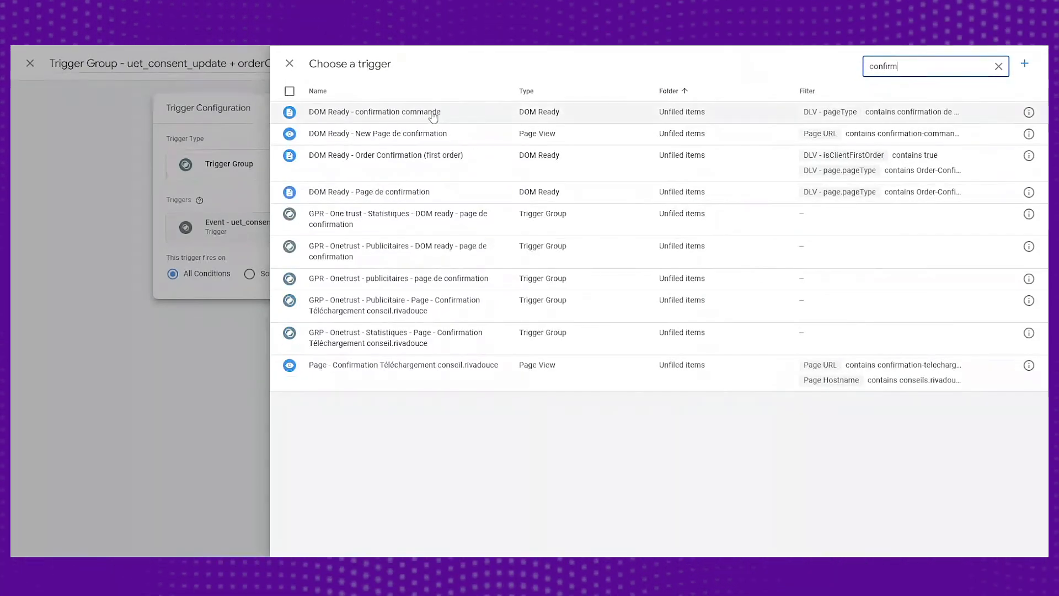
pyautogui.click(408, 193)
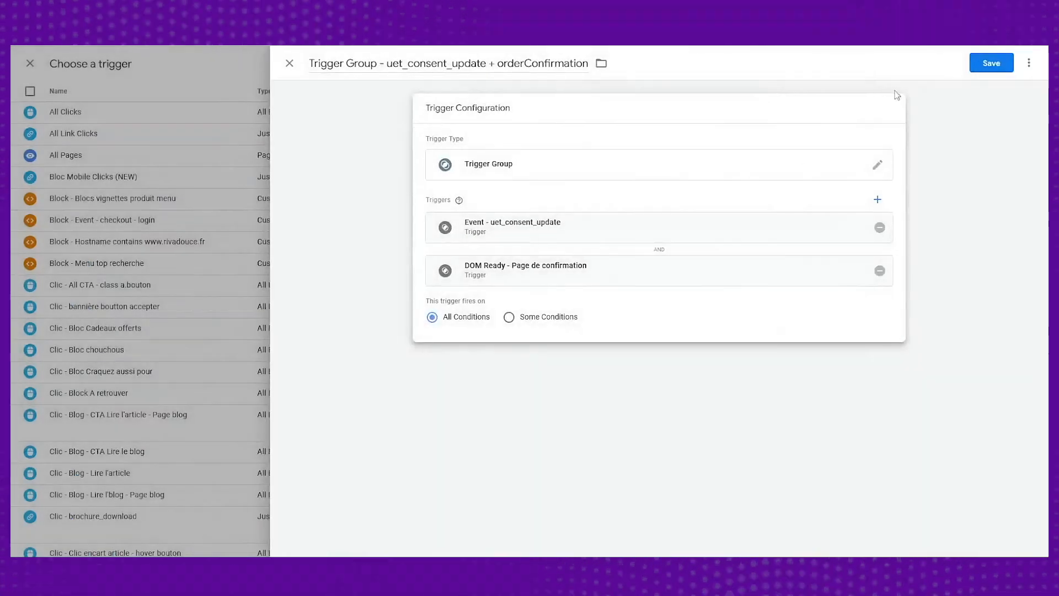
pyautogui.click(999, 64)
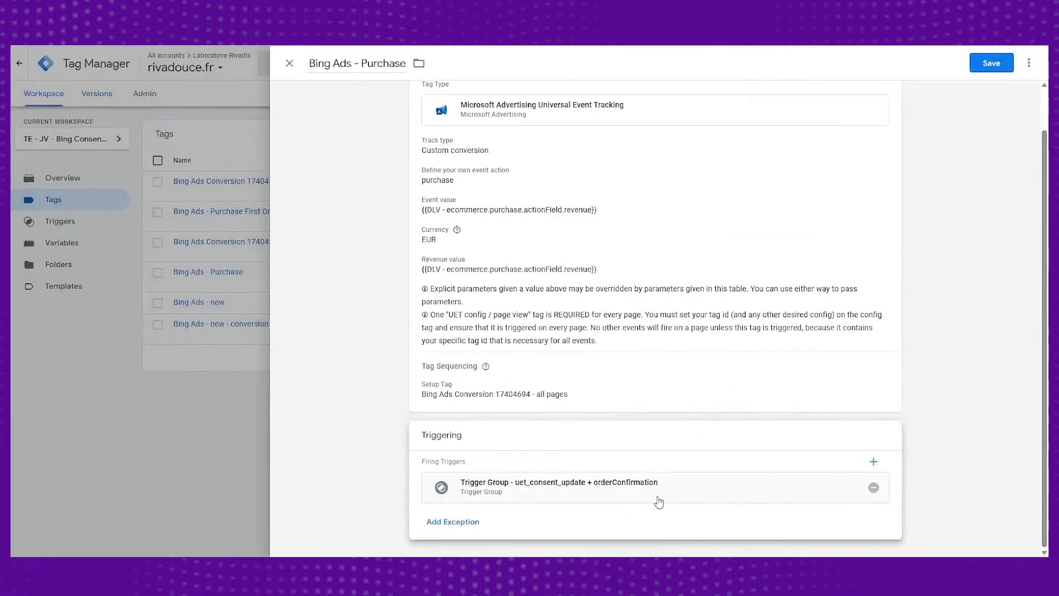
pyautogui.click(992, 63)
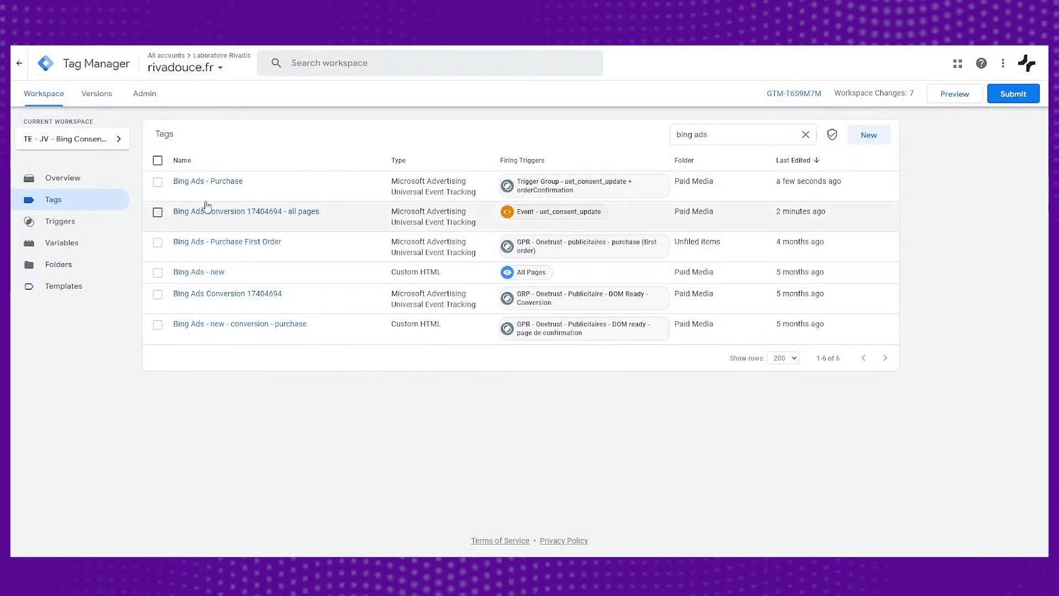
# - Pause the four Bing Ads tags that do not use uet_consent_update, and review the trigger group of Bing Ads - Purchase
pyautogui.click(158, 242)
pyautogui.click(157, 272)
pyautogui.click(157, 294)
pyautogui.click(157, 324)
pyautogui.click(806, 138)
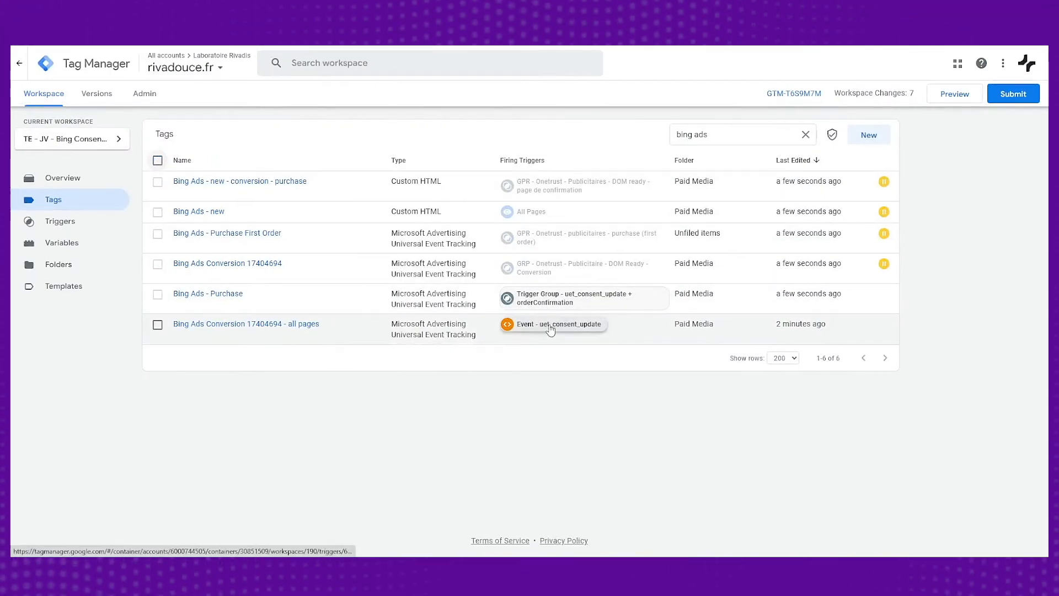
pyautogui.click(590, 305)
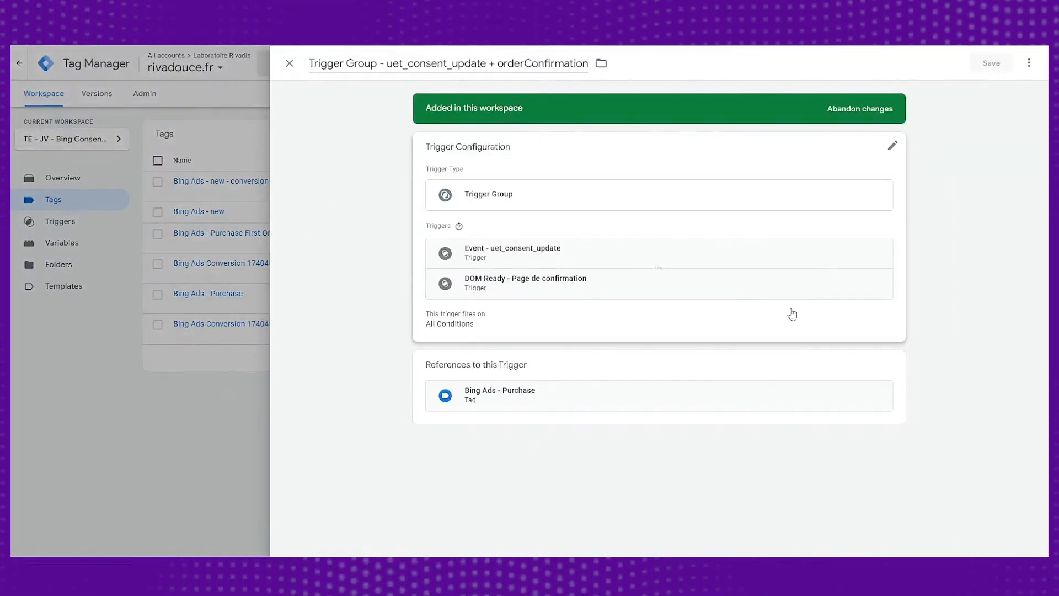
pyautogui.click(173, 267)
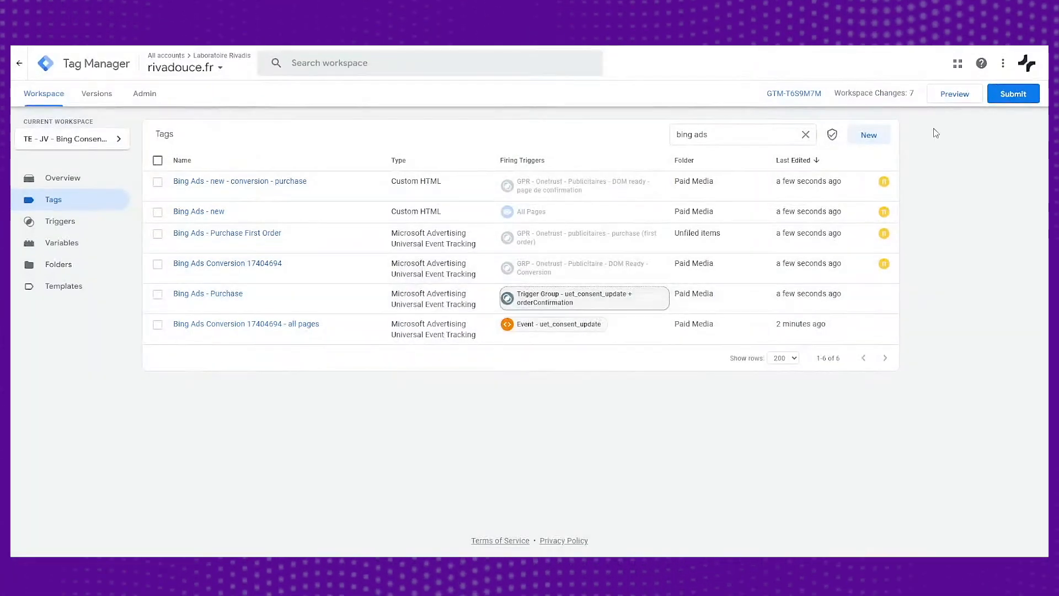
pyautogui.click(956, 96)
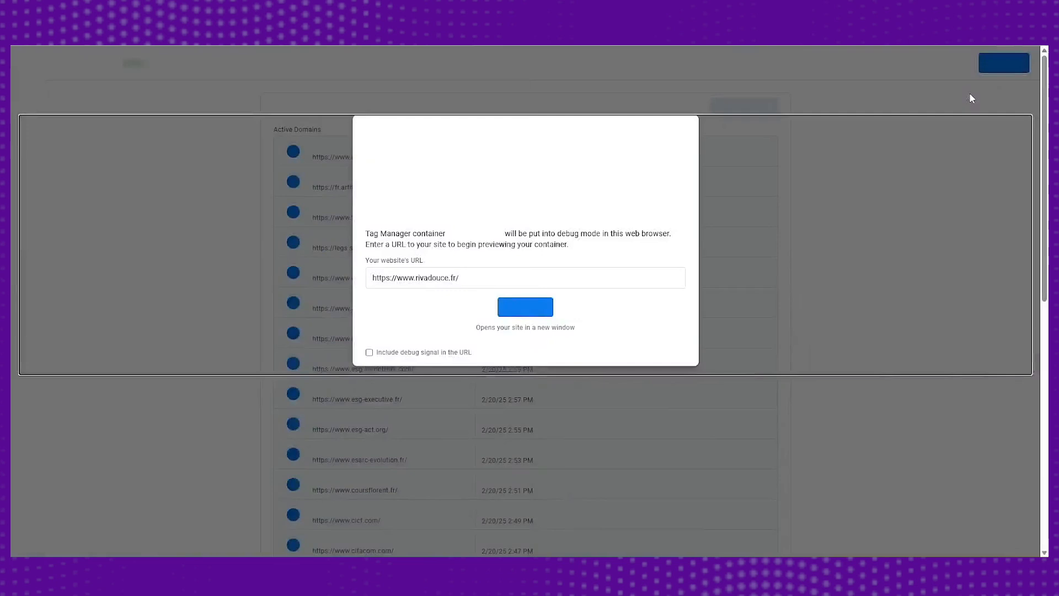
pyautogui.click(531, 310)
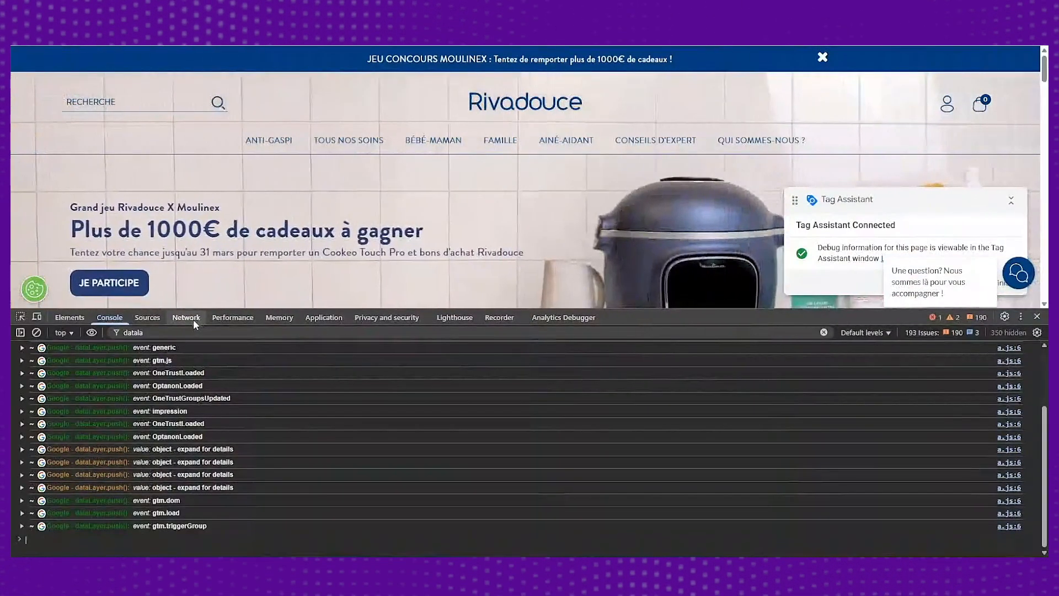
# - Inspect the network requests filtered by "bing", checking the headers of bat.js and the request URL of the UET tag ID script
pyautogui.click(186, 317)
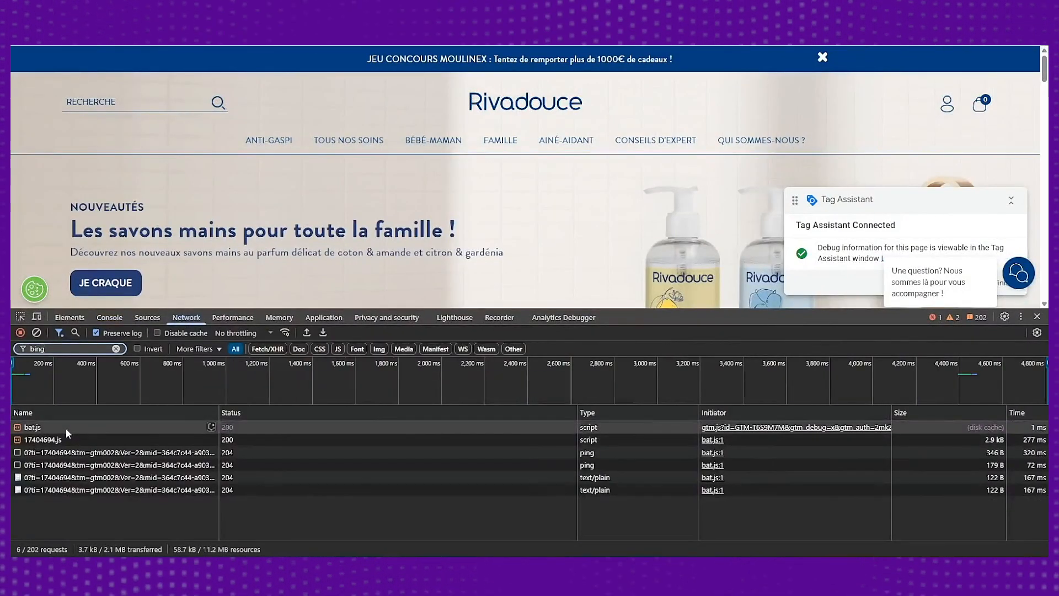
pyautogui.click(65, 428)
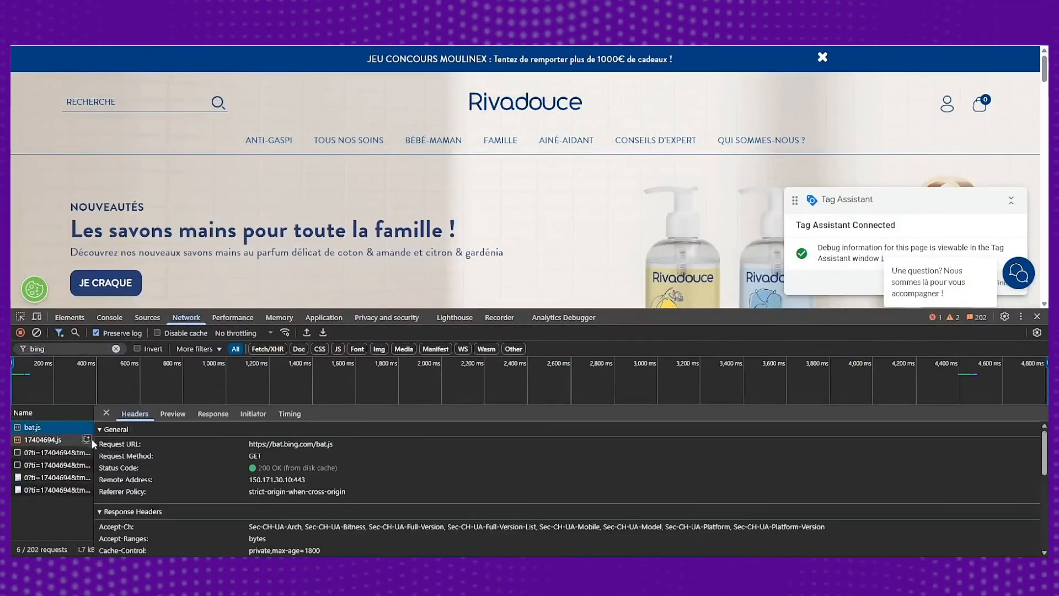
pyautogui.click(49, 440)
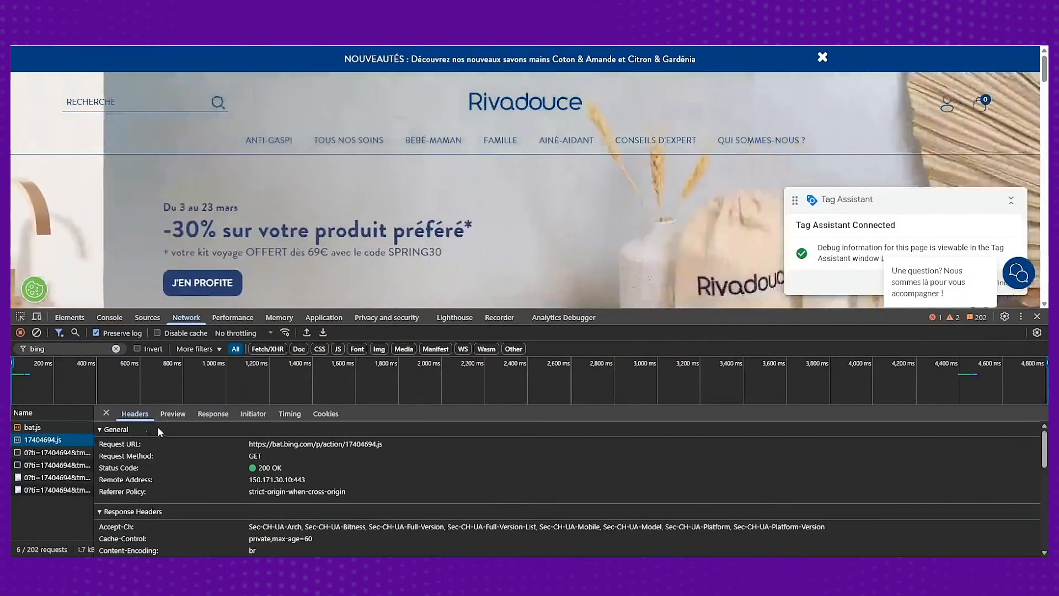
pyautogui.moveTo(396, 445); pyautogui.dragTo(248, 450)
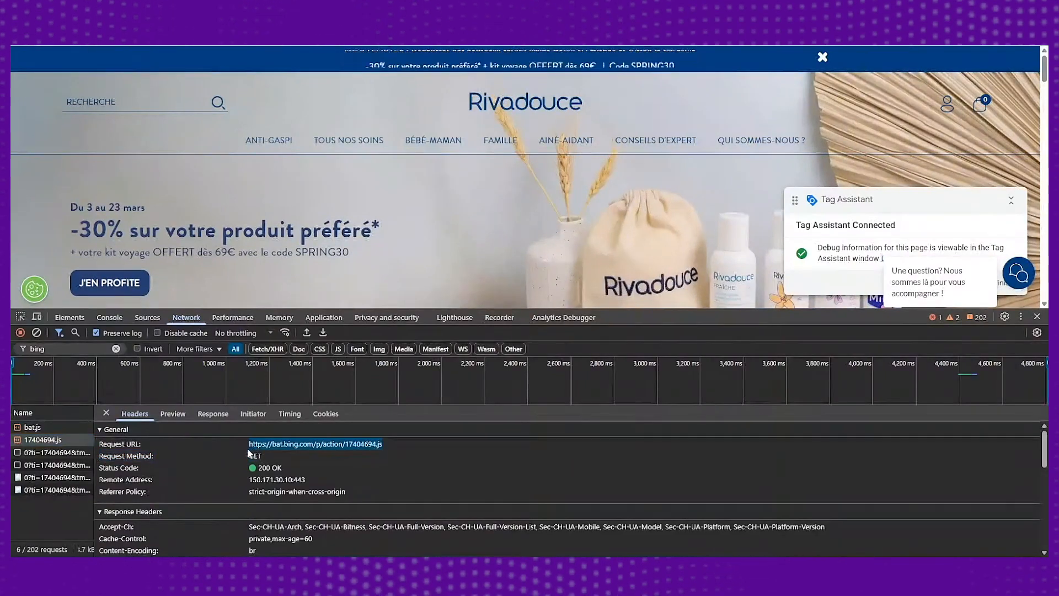
# - Examine the payloads of the two Bing consent requests, checking the evt and src parameters for the default and update commands
pyautogui.click(55, 453)
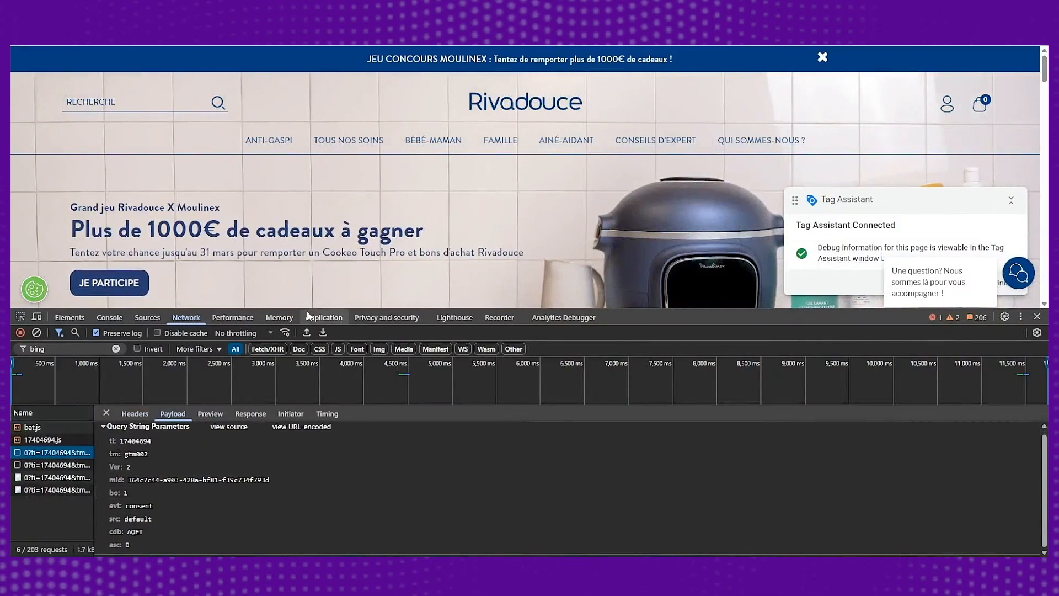
pyautogui.moveTo(605, 308); pyautogui.dragTo(642, 178)
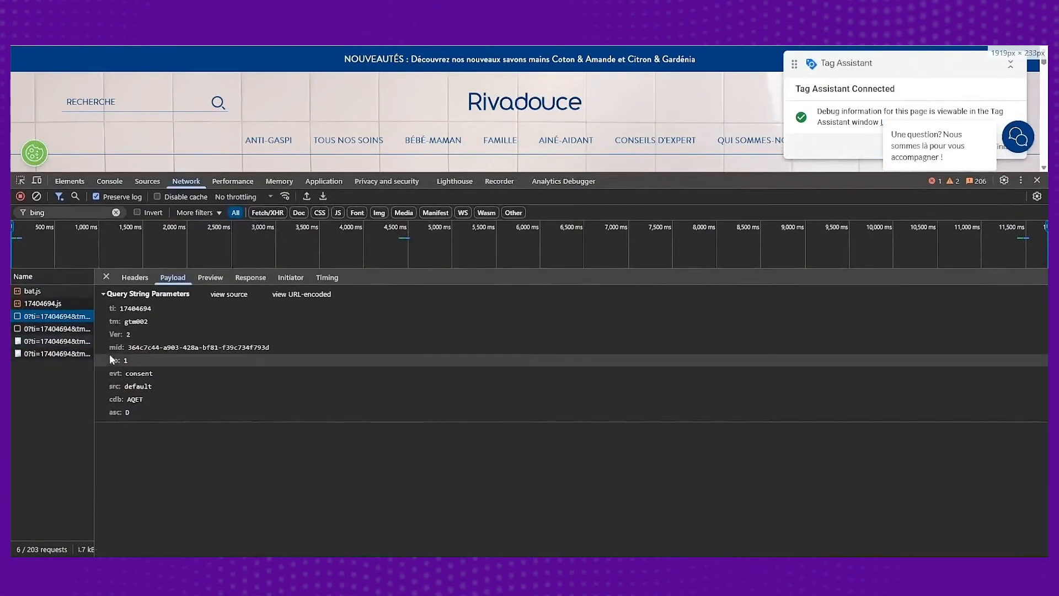
pyautogui.doubleClick(125, 387)
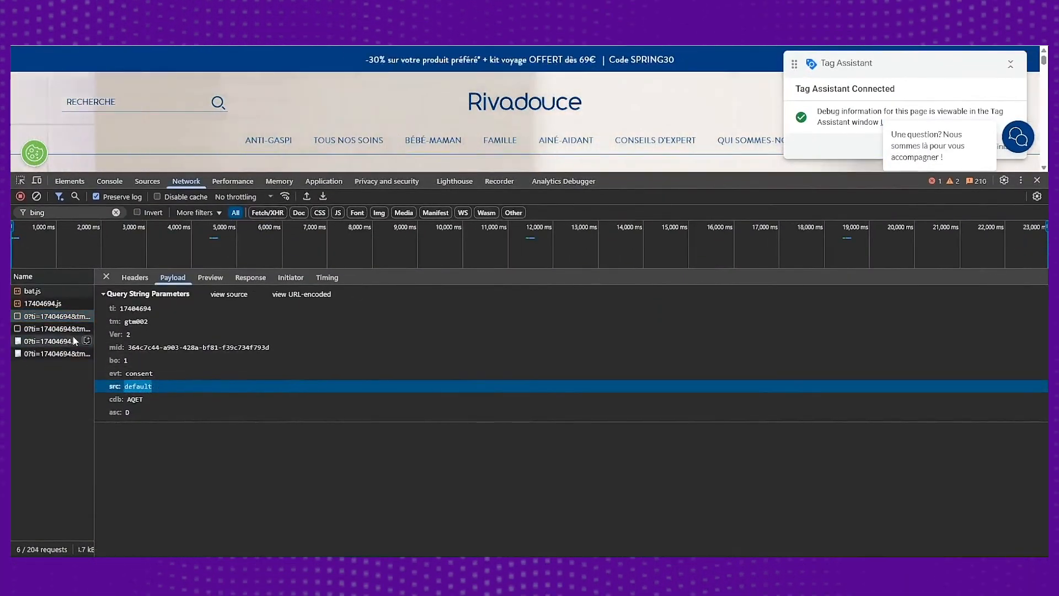
pyautogui.click(66, 330)
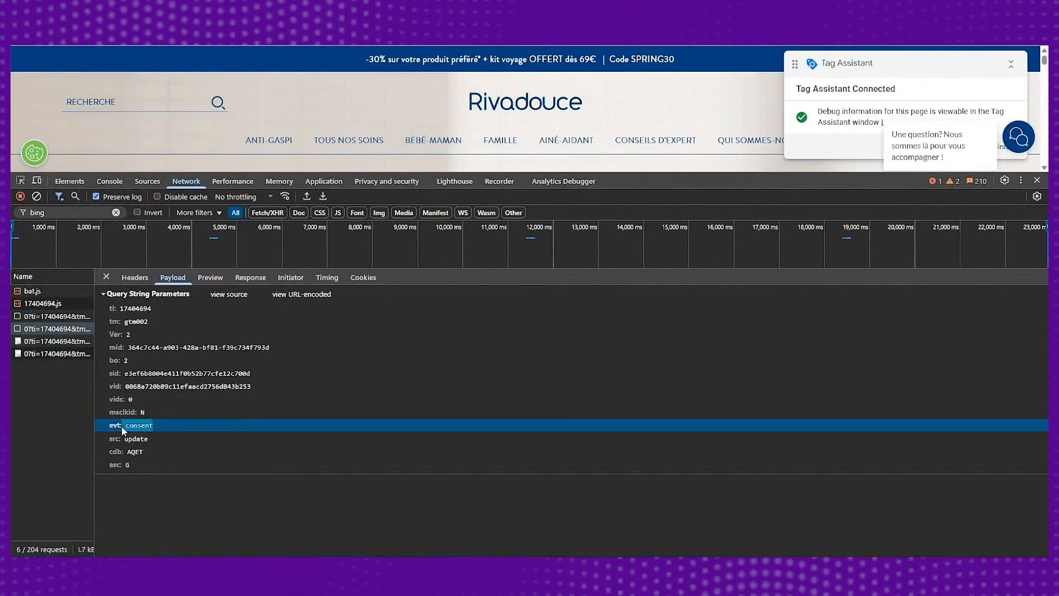
pyautogui.click(154, 440)
# - Examine the payloads of the Bing pageLoad and custom event requests, including the tag ID and consent parameters
pyautogui.click(42, 340)
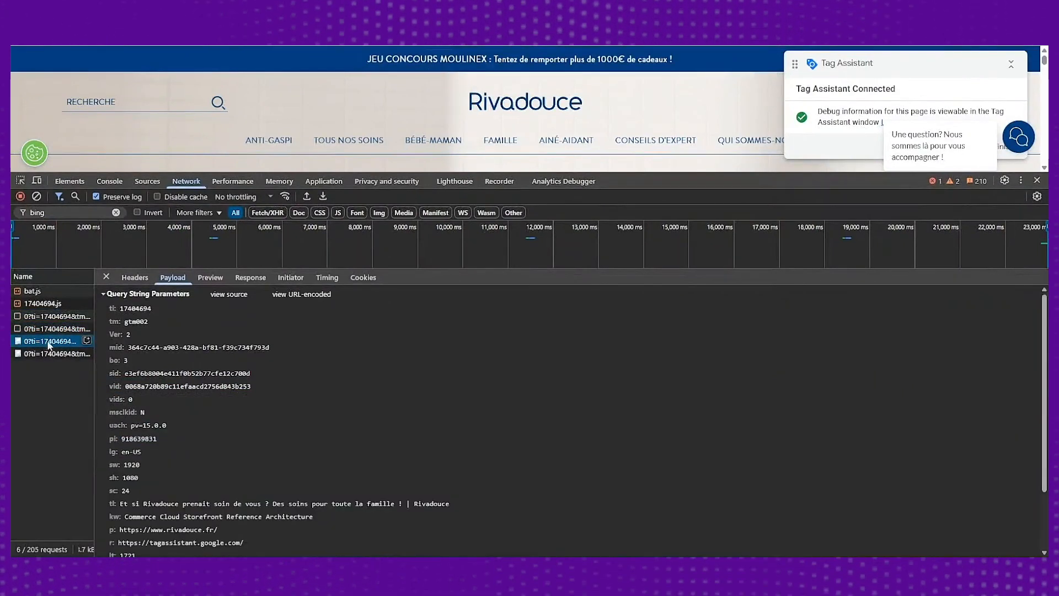
pyautogui.scroll(-3, 182, 386)
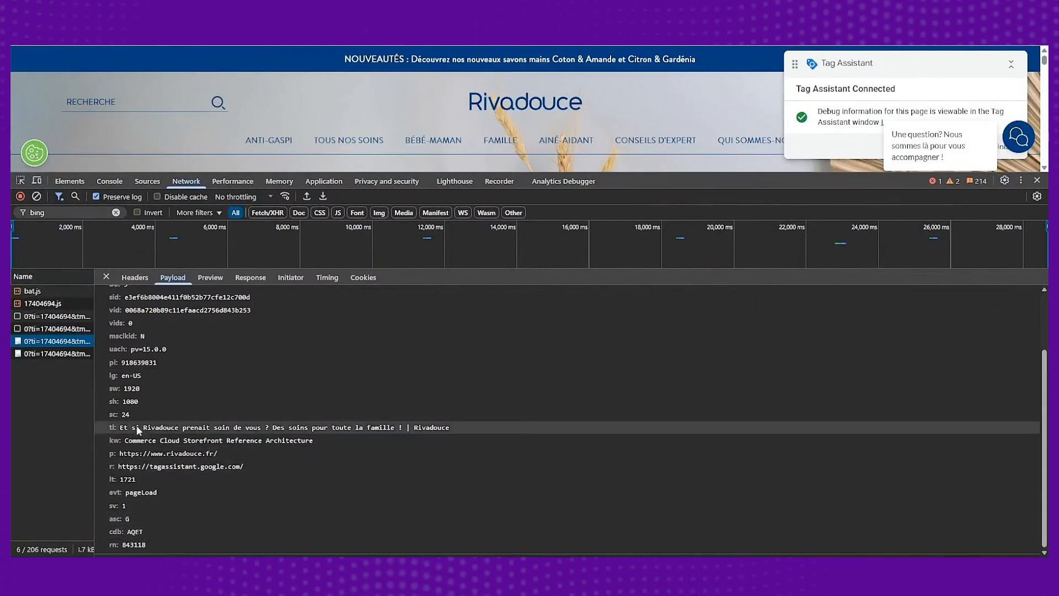
pyautogui.scroll(3, 149, 386)
pyautogui.doubleClick(143, 310)
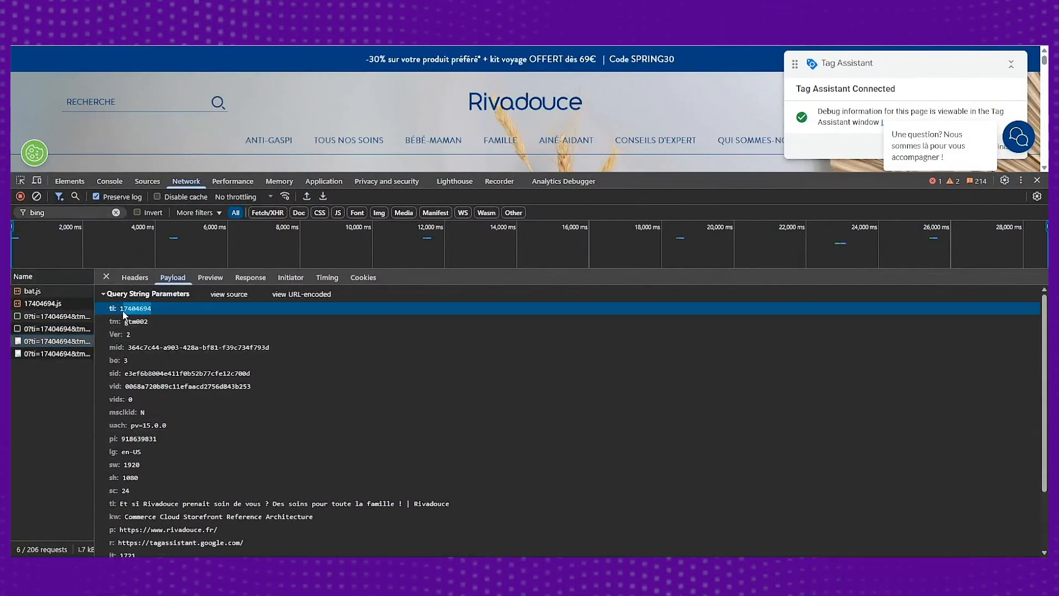
pyautogui.click(55, 353)
pyautogui.scroll(-1, 204, 383)
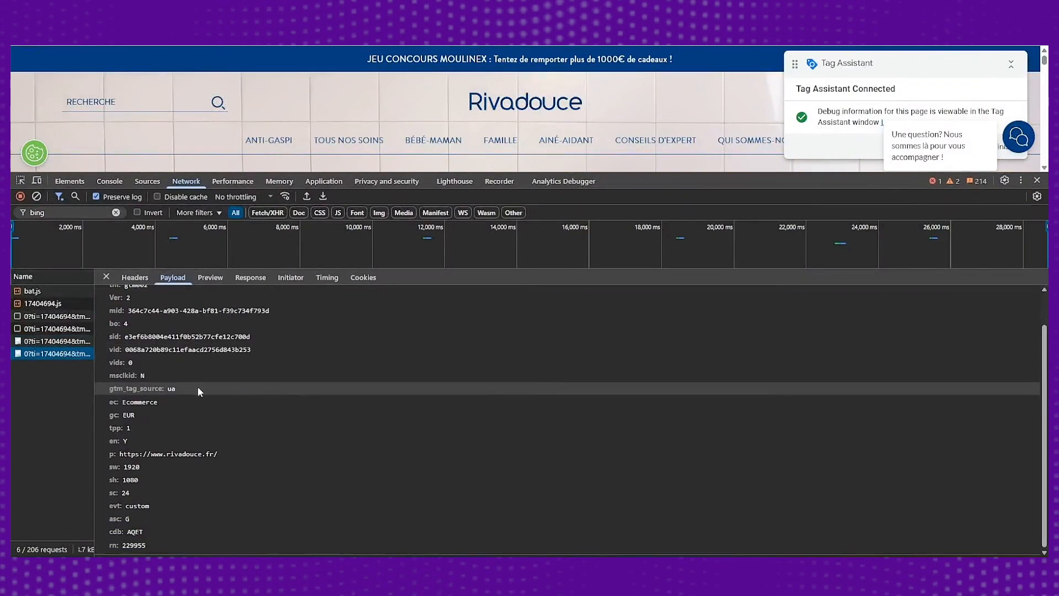
pyautogui.scroll(1, 216, 388)
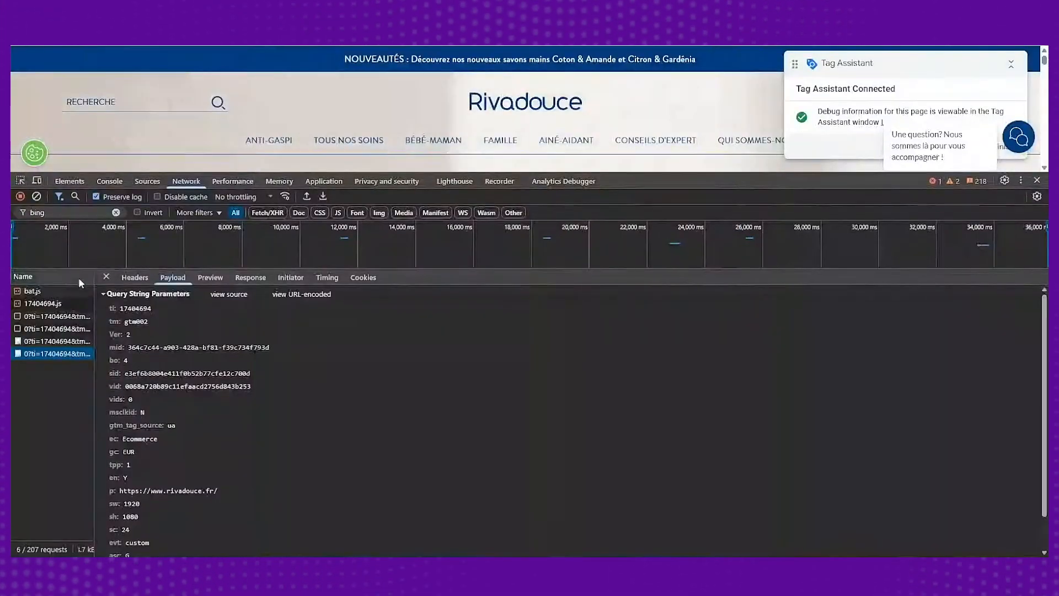
# - Recheck the UET tag ID script and the two Bing consent requests in the request list
pyautogui.click(42, 304)
pyautogui.click(55, 316)
pyautogui.click(68, 330)
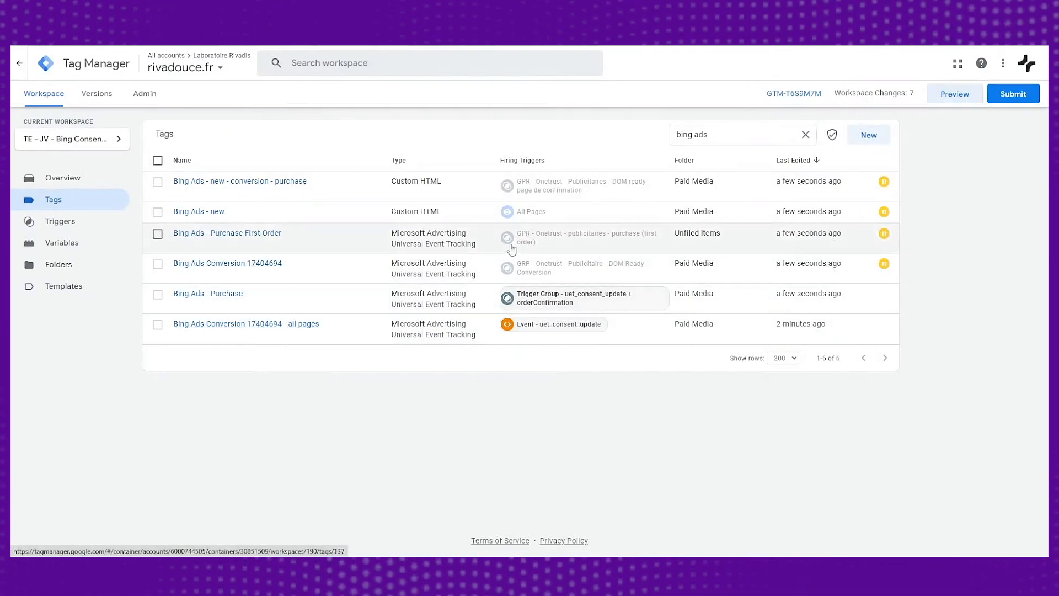
pyautogui.moveTo(717, 136); pyautogui.dragTo(658, 143)
pyautogui.write('consent o')
pyautogui.press('BackSpace')
pyautogui.press('BackSpace')
pyautogui.press('BackSpace')
pyautogui.press('BackSpace')
pyautogui.press('BackSpace')
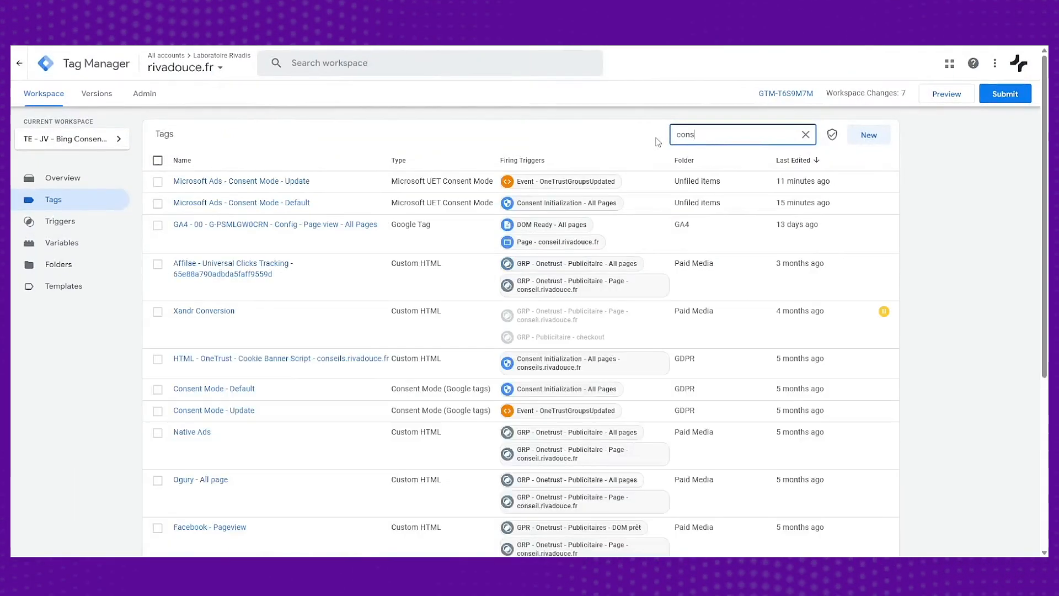
pyautogui.press('BackSpace')
pyautogui.press('BackSpace')
pyautogui.press('BackSpace')
pyautogui.press('BackSpace')
# - Filter the Tag Manager tags by "update" and open the ad_storage status variable used in Microsoft Ads - Consent Mode - Update
pyautogui.write('update')
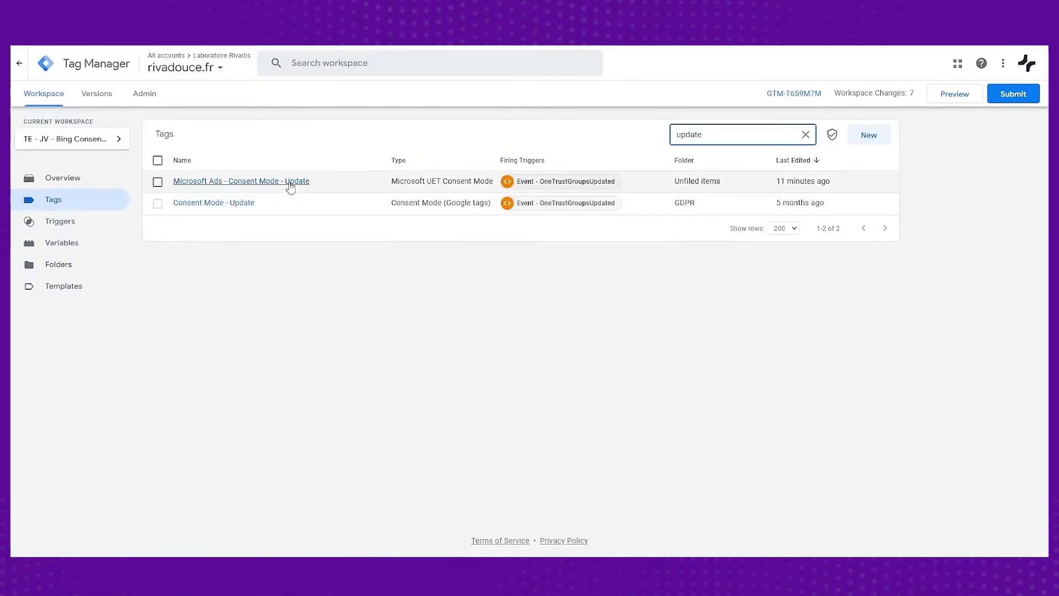
pyautogui.click(290, 183)
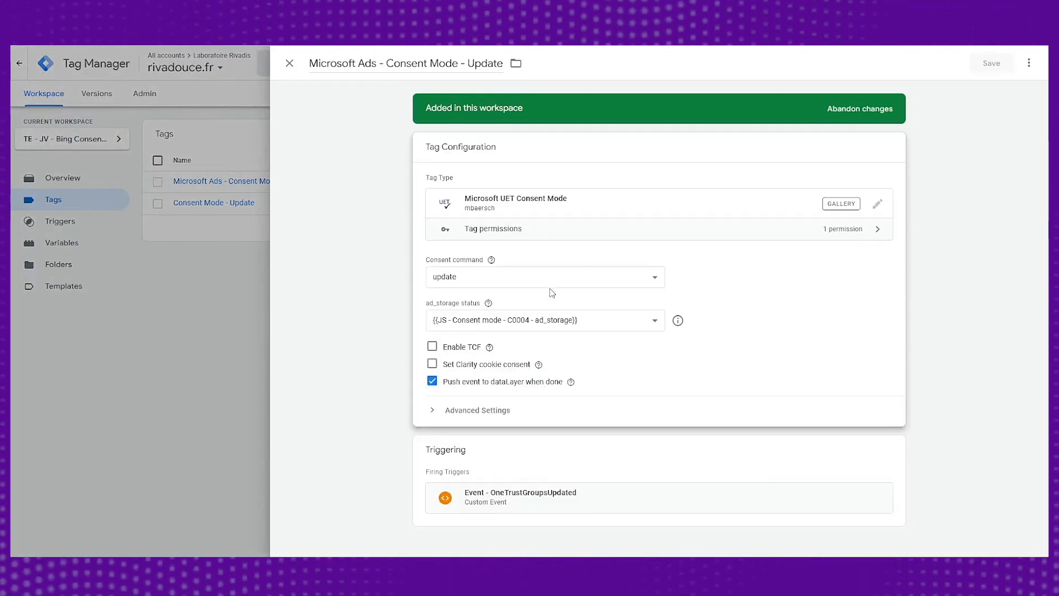
pyautogui.click(679, 321)
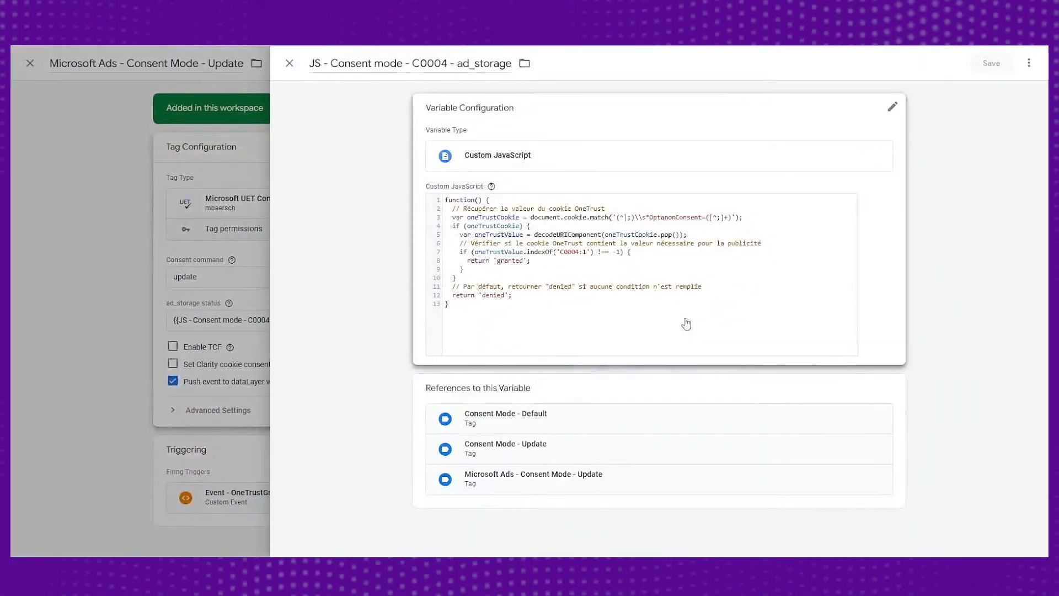